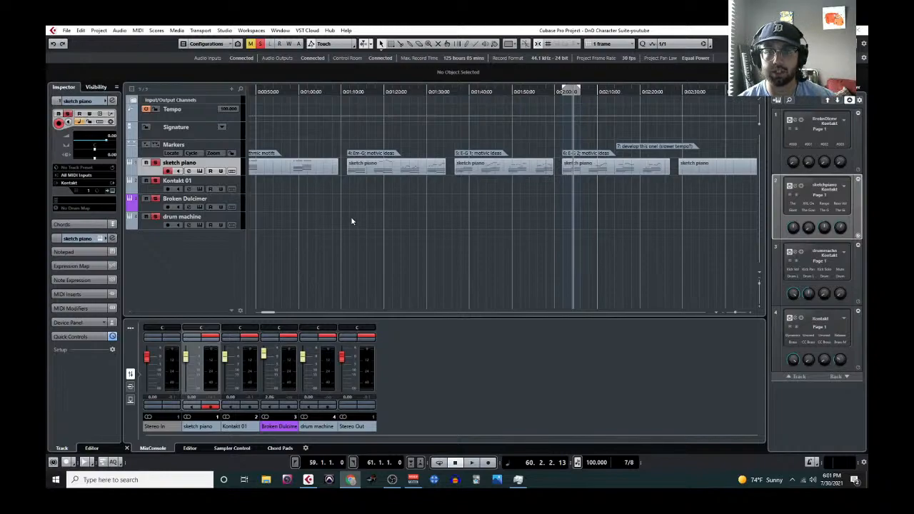
Look over the sketch piano parts and their markers along the project timeline
left_click(392, 232)
scroll(392, 231, "down", 4)
scroll(392, 231, "left", 1)
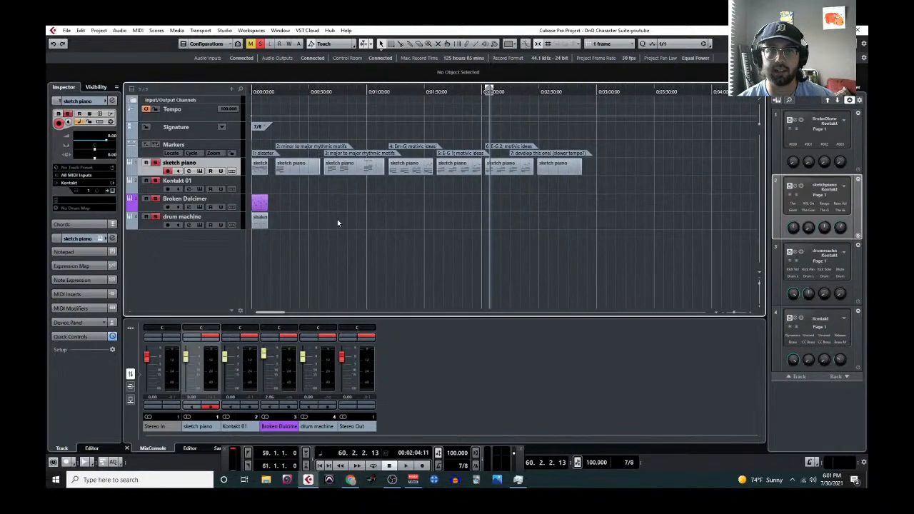
scroll(277, 191, "up", 3)
scroll(278, 186, "left", 1)
scroll(278, 187, "up", 1)
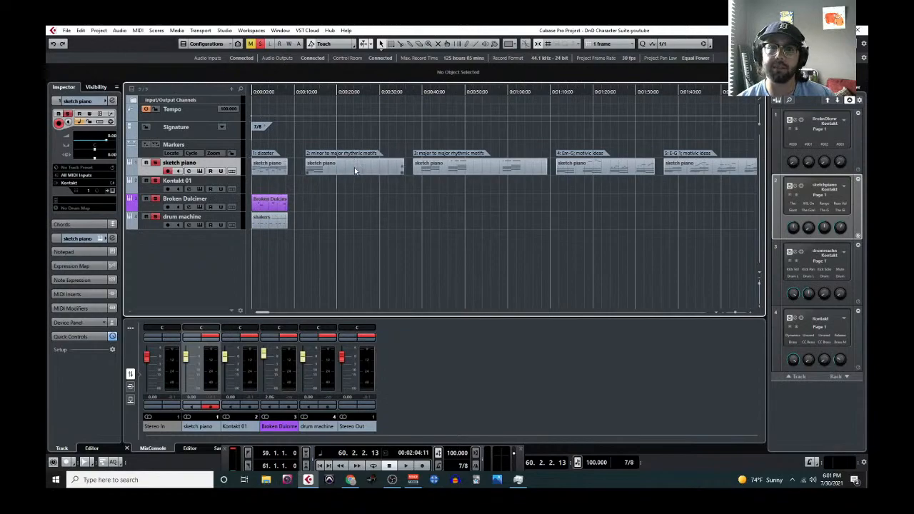
scroll(355, 185, "right", 3)
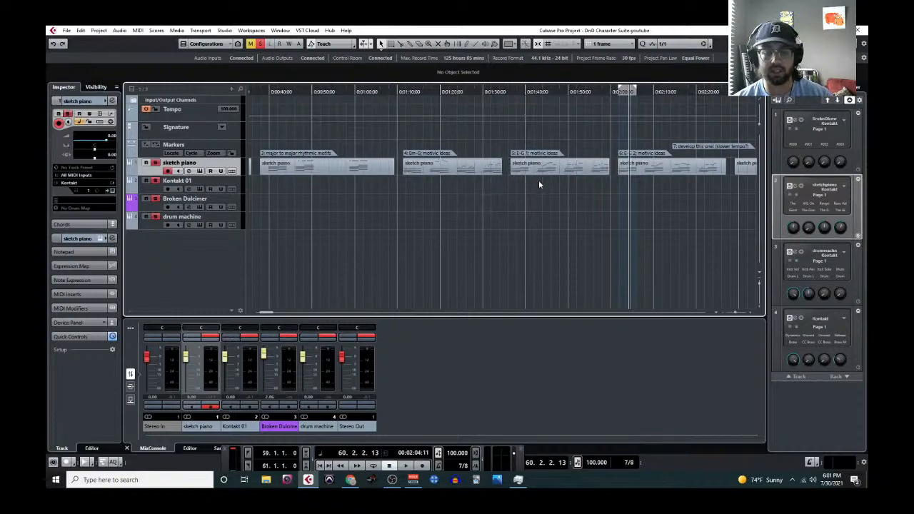
scroll(538, 180, "right", 2)
scroll(538, 184, "down", 1)
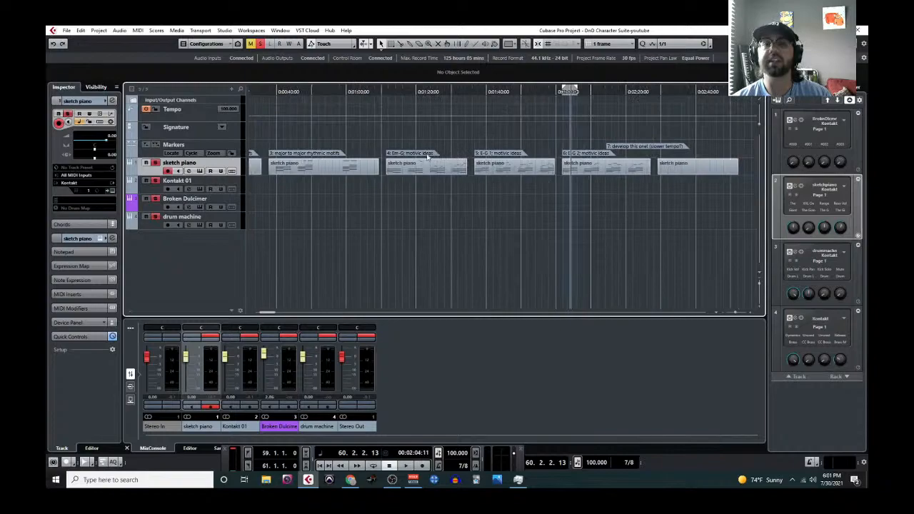
Play the sketch piano part at marker 4, Em-G motivic ideas, from just before its start in the Key Editor, and close the editor
left_click(385, 92)
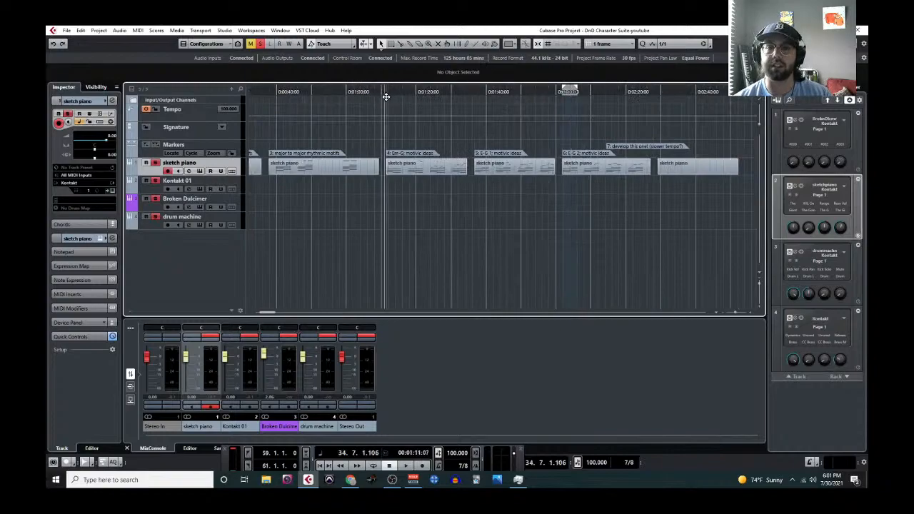
left_click(406, 172)
left_click(137, 30)
left_click(160, 41)
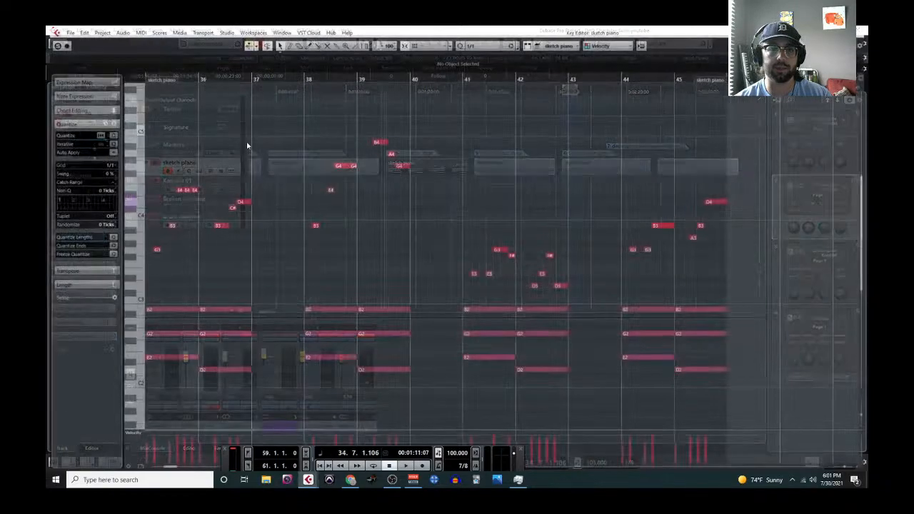
scroll(239, 248, "up", 2)
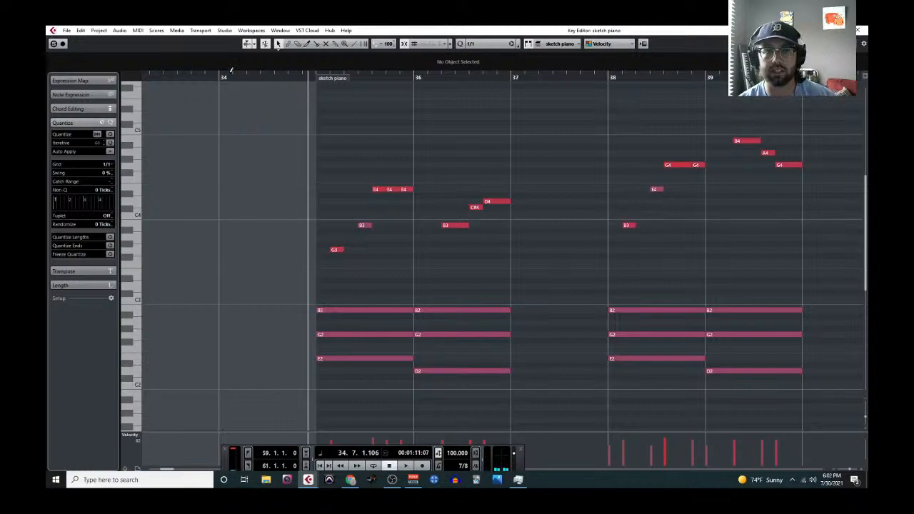
key("space")
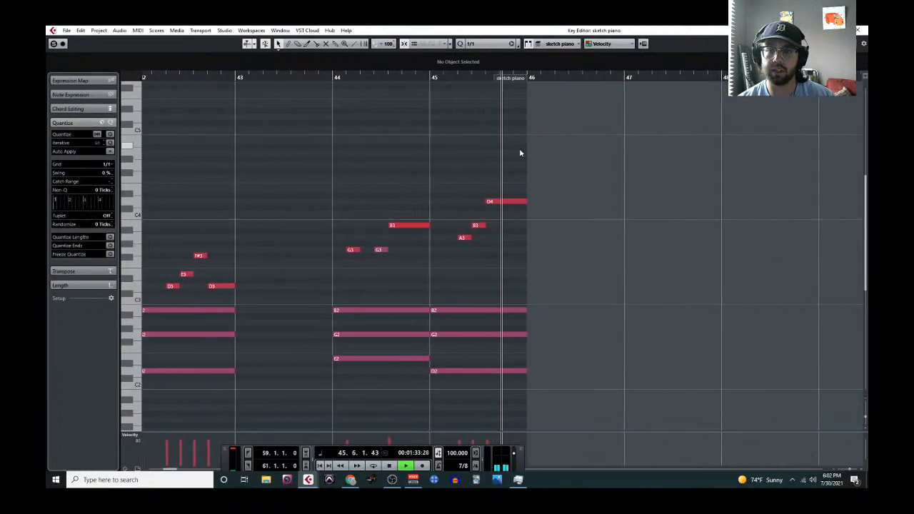
key("space")
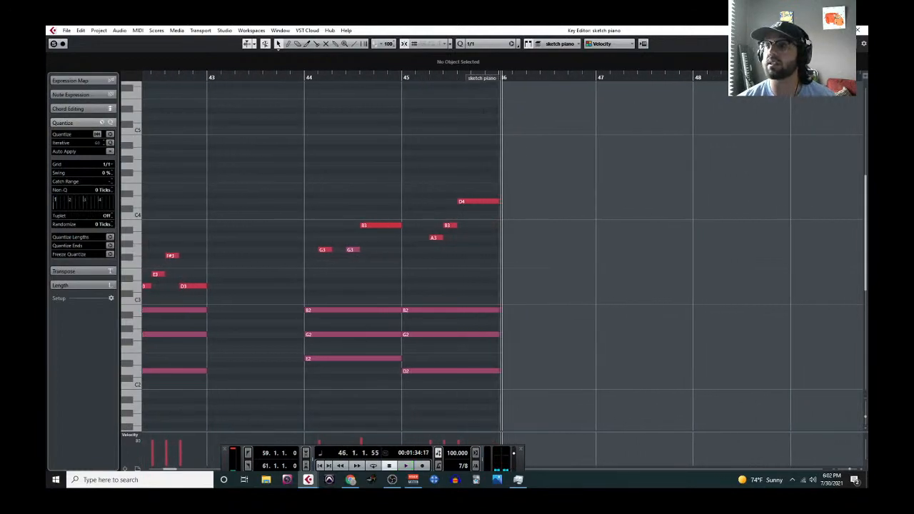
left_click(860, 30)
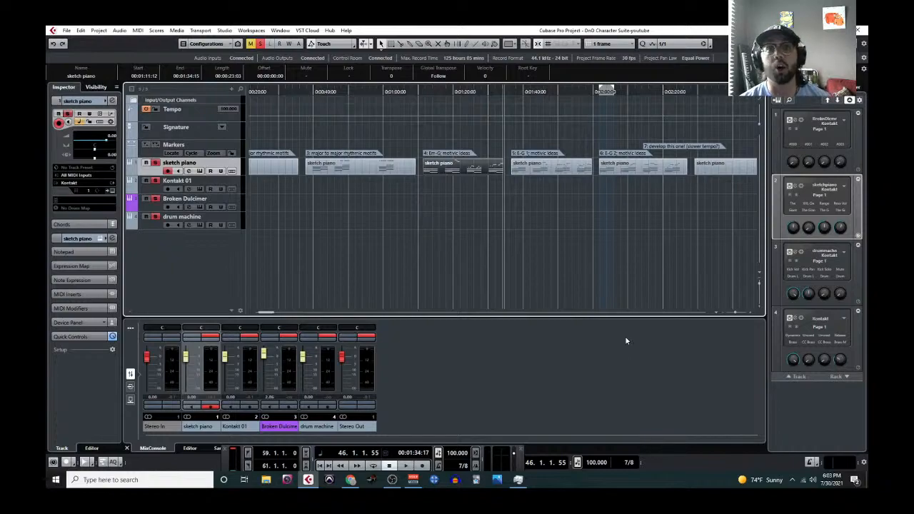
Inspect the notes of the sketch piano part at marker 5, E-G 1 motivic ideas, in the Key Editor and close it
left_click(538, 171)
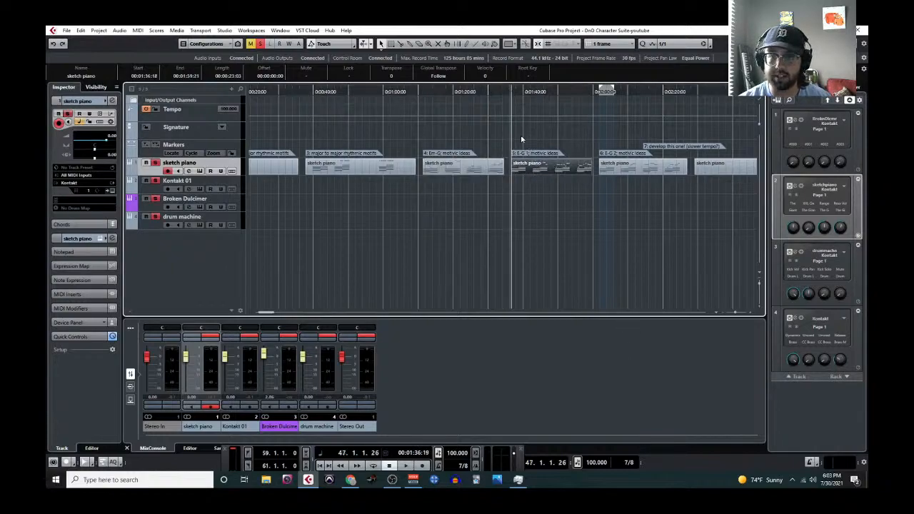
left_click(138, 30)
left_click(141, 45)
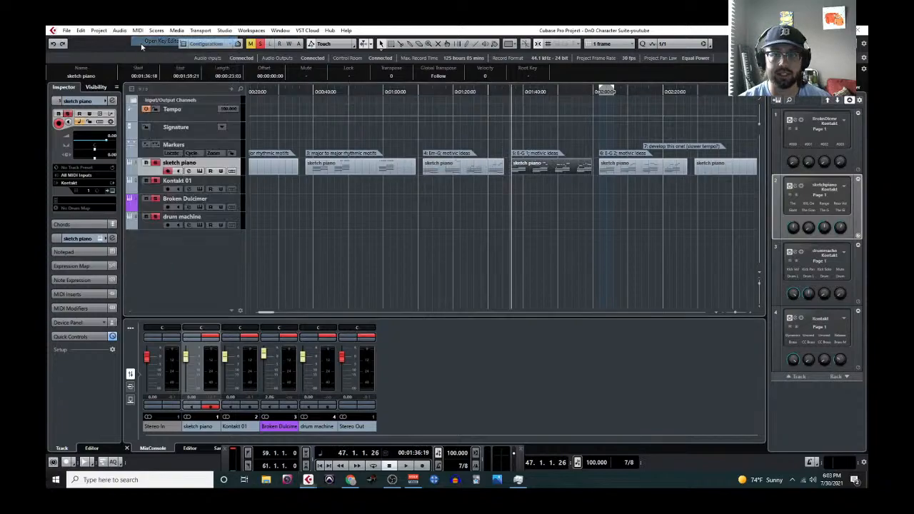
scroll(227, 193, "down", 4)
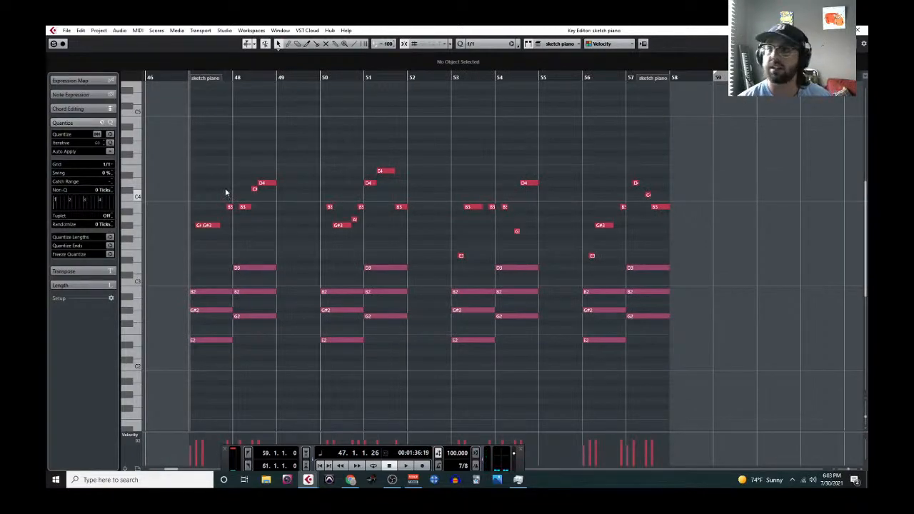
left_click(859, 30)
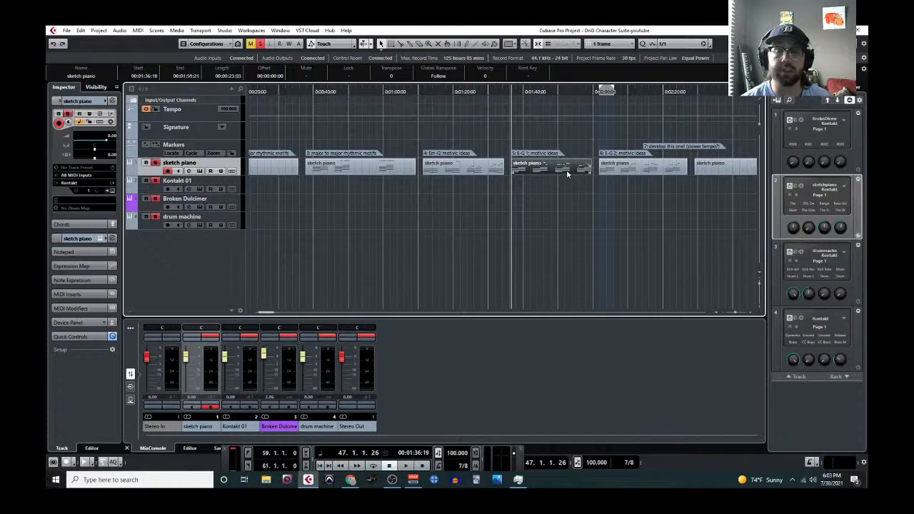
Reopen the E-G 1 part in the Key Editor and play it through from bar 47
left_click(138, 30)
left_click(162, 41)
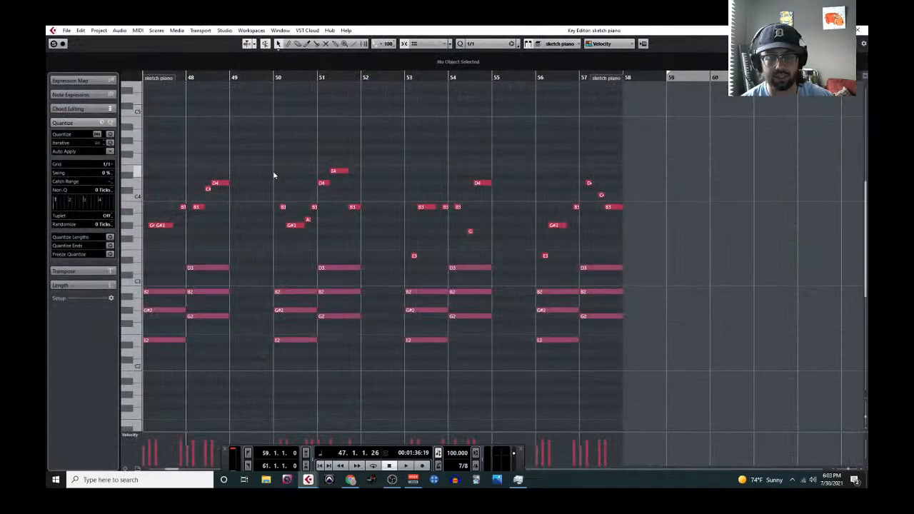
left_click(289, 78)
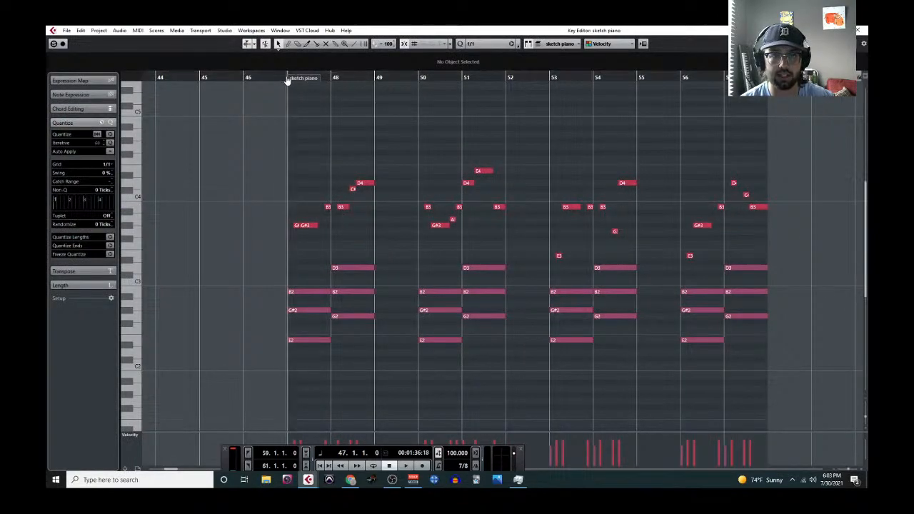
key("space")
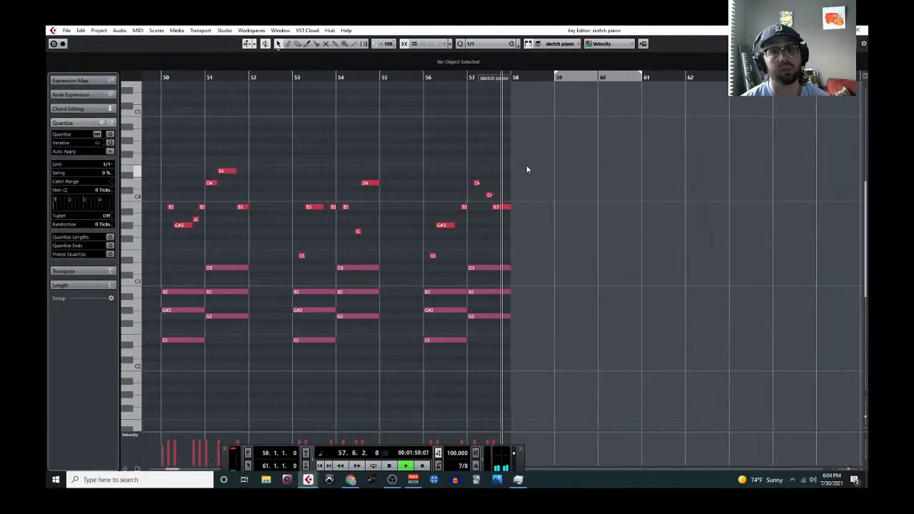
key("space")
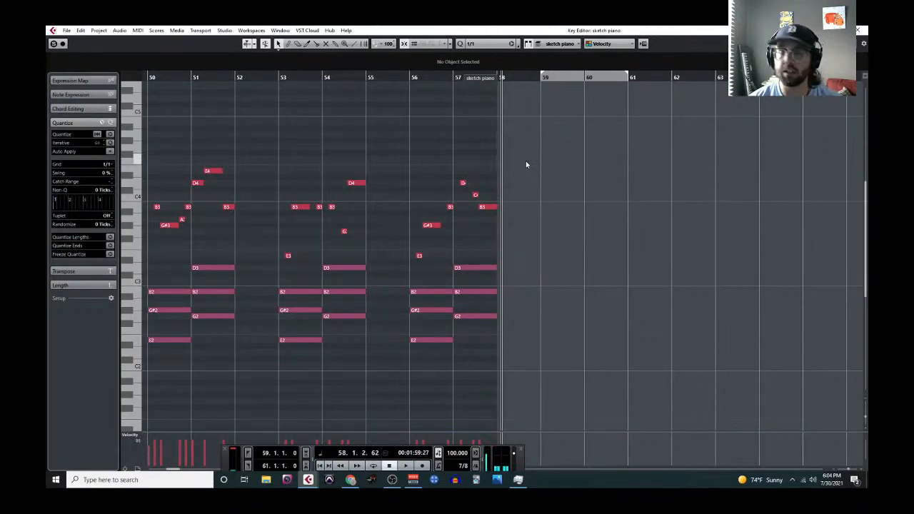
Reduce the Key Editor to a floating window, move it off the track list, and select the Kontakt 01 track
left_click(839, 30)
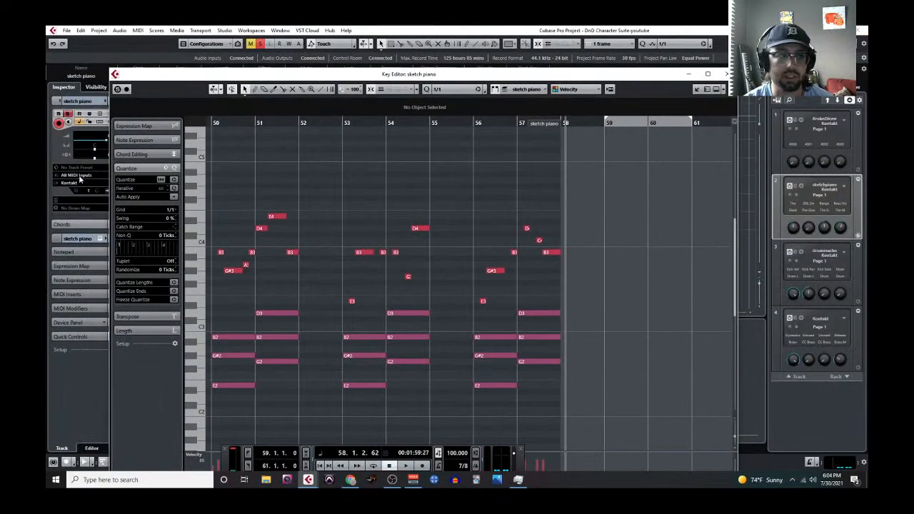
left_click_drag(191, 69, 307, 76)
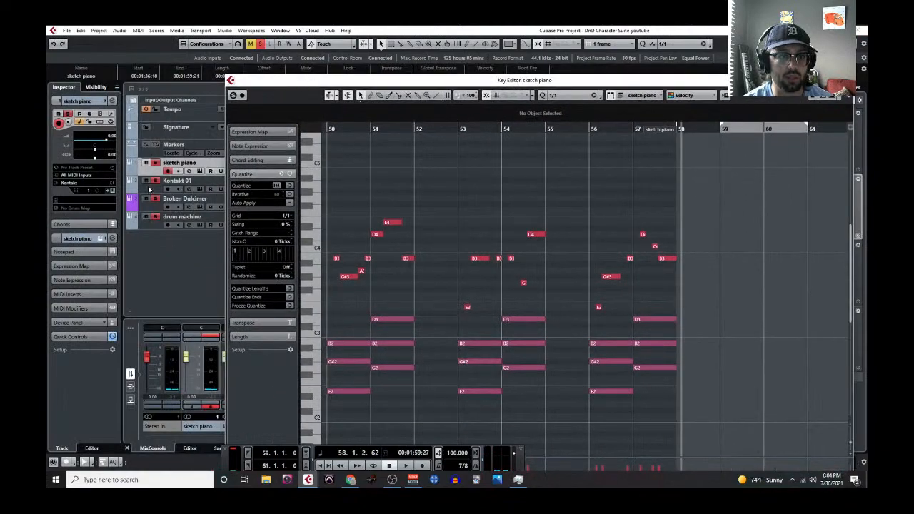
left_click(148, 188)
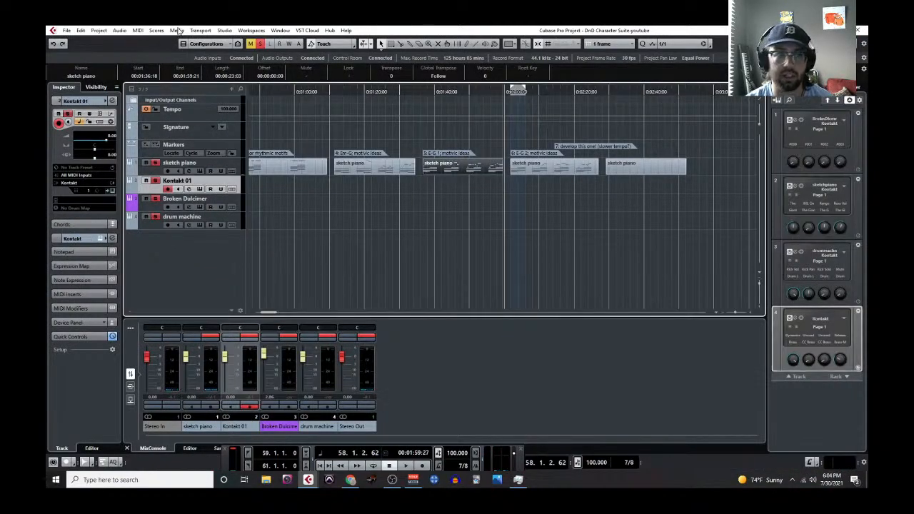
Bring up the E-G 1 part's notes in the Key Editor again with Kontakt 01 selected, and close the editor
left_click(138, 30)
left_click(146, 41)
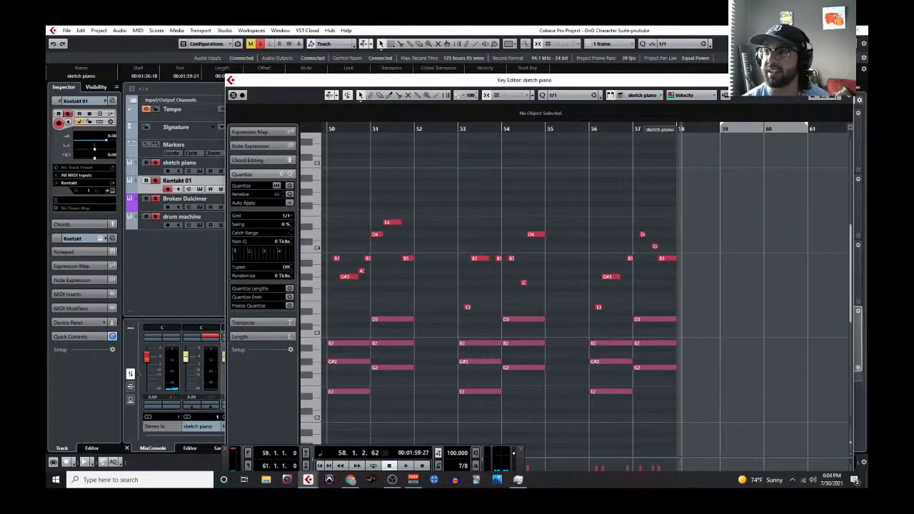
left_click(843, 80)
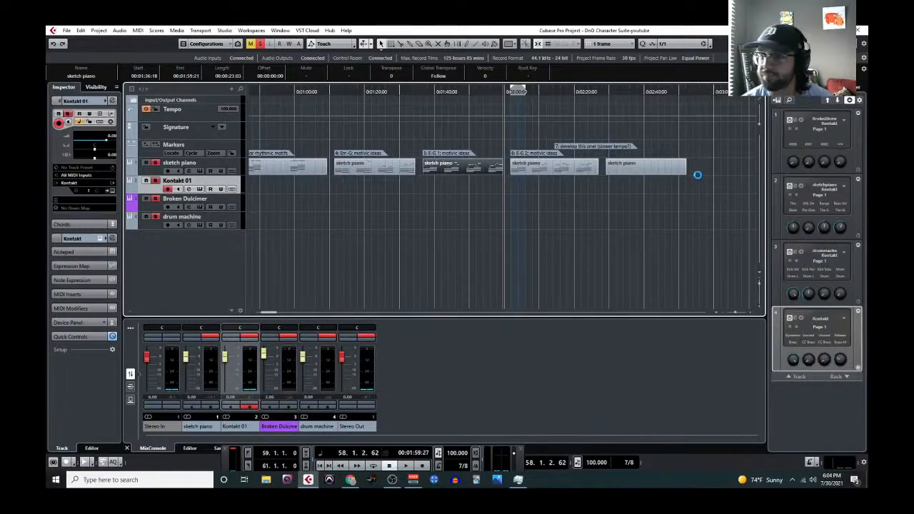
Open the sketch piano part at marker 6, E-G 2 motivic ideas, in the Key Editor and play it from bar 59
left_click(512, 91)
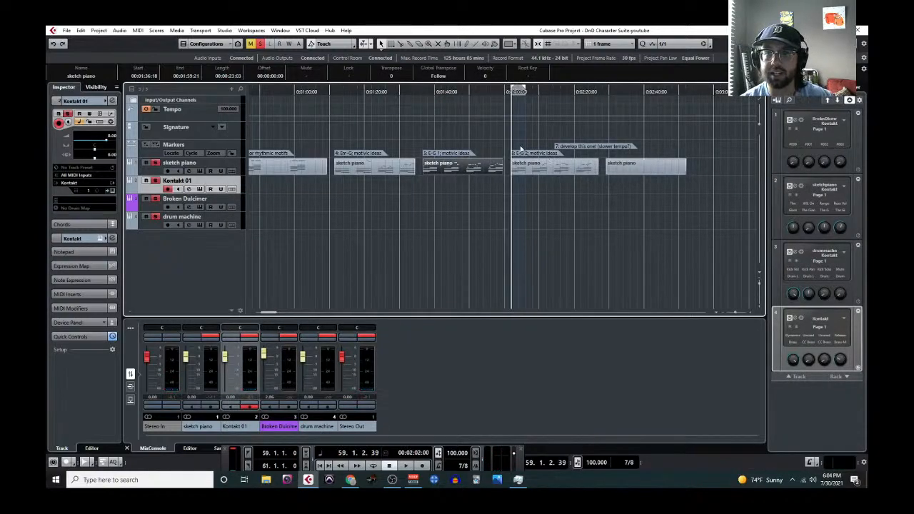
left_click(530, 175)
left_click(138, 30)
left_click(148, 45)
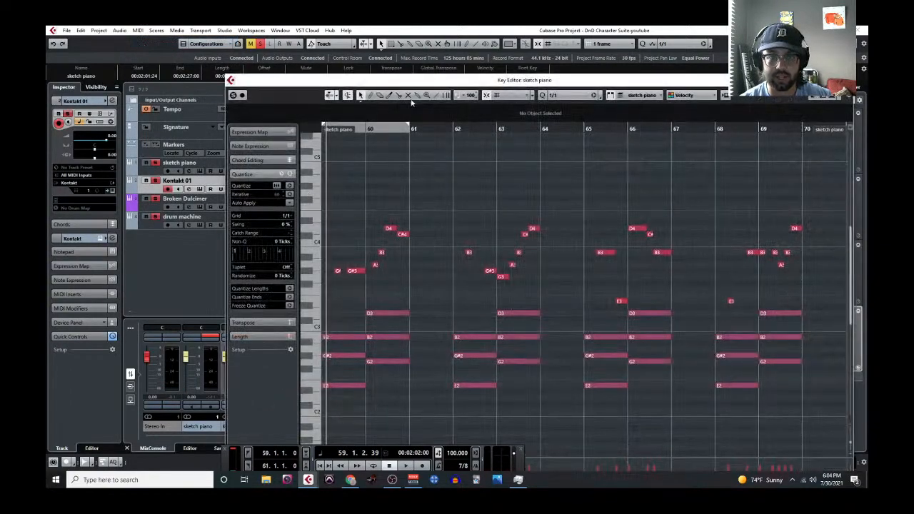
key("space")
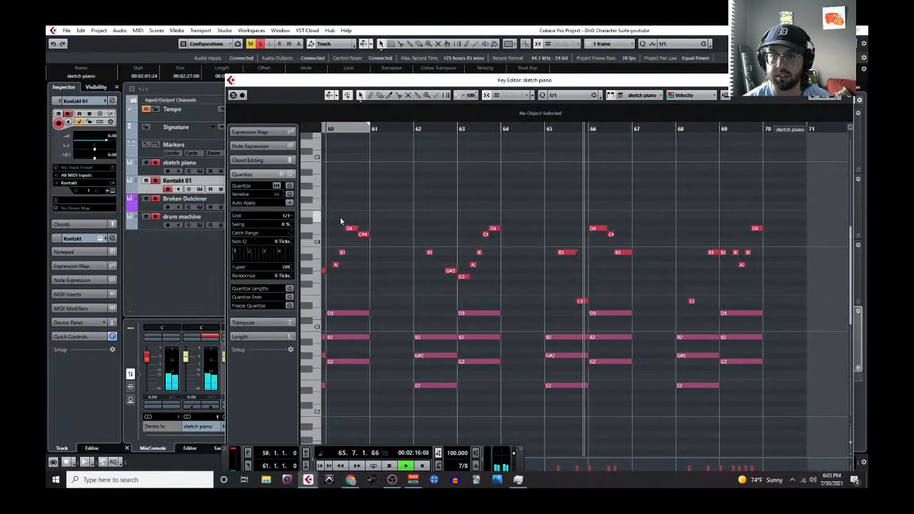
key("space")
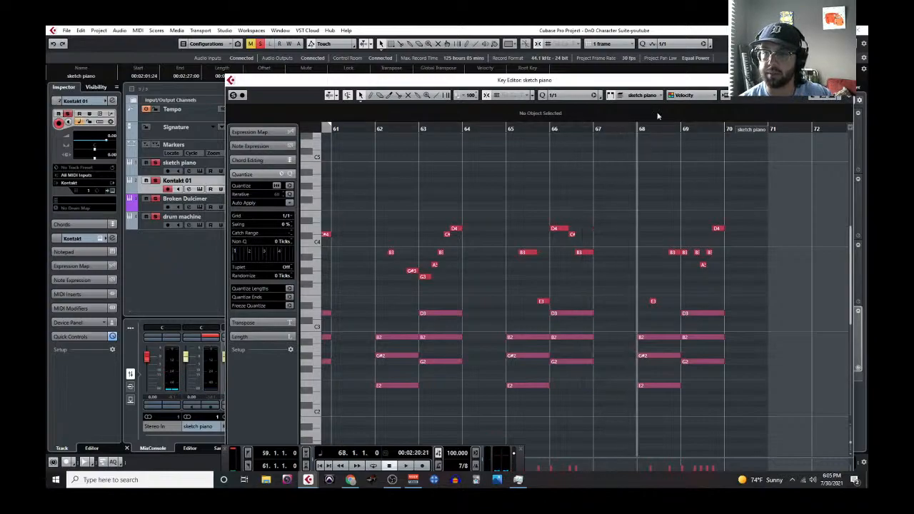
Check the E-G 2 part behind the Key Editor window, play its remaining bars from bar 68, and close the editor
left_click_drag(659, 87, 617, 239)
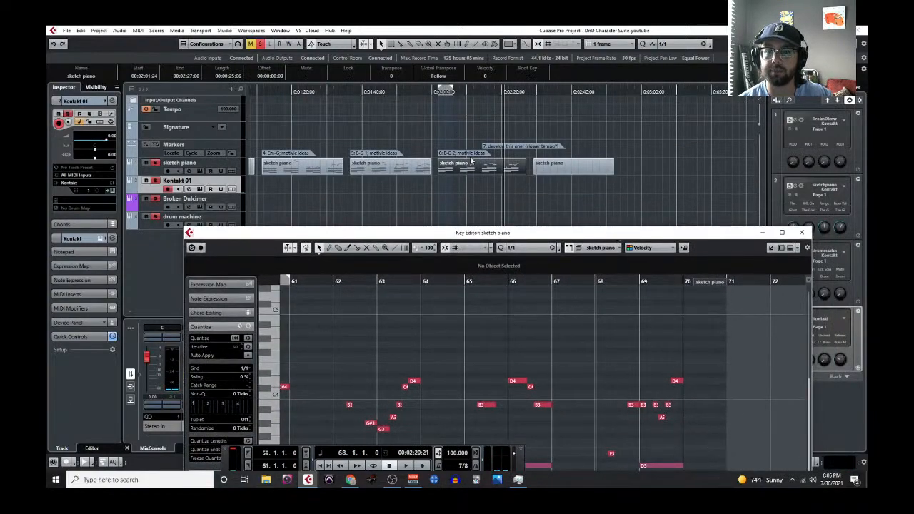
left_click_drag(530, 228, 532, 63)
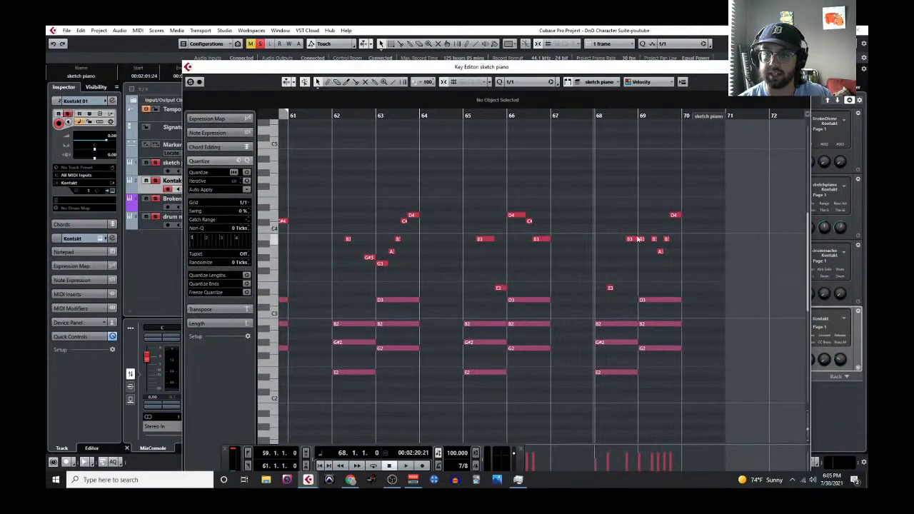
key("space")
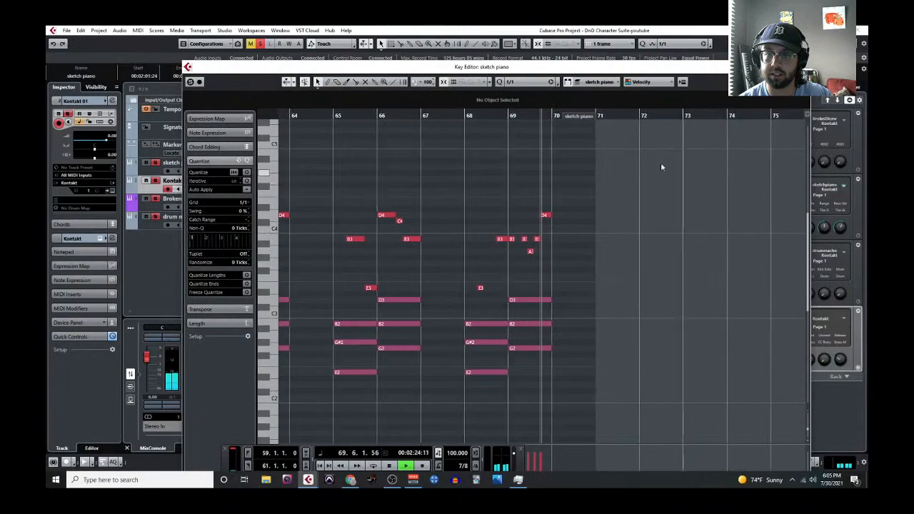
left_click(801, 66)
key("space")
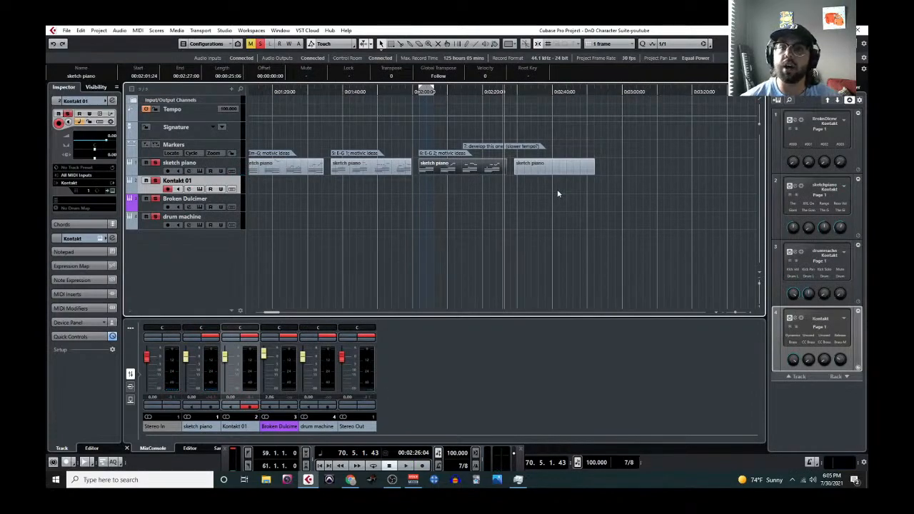
Open the sketch piano part at marker 3, major to major rhythmic motifs, in the Key Editor
scroll(494, 202, "left", 3)
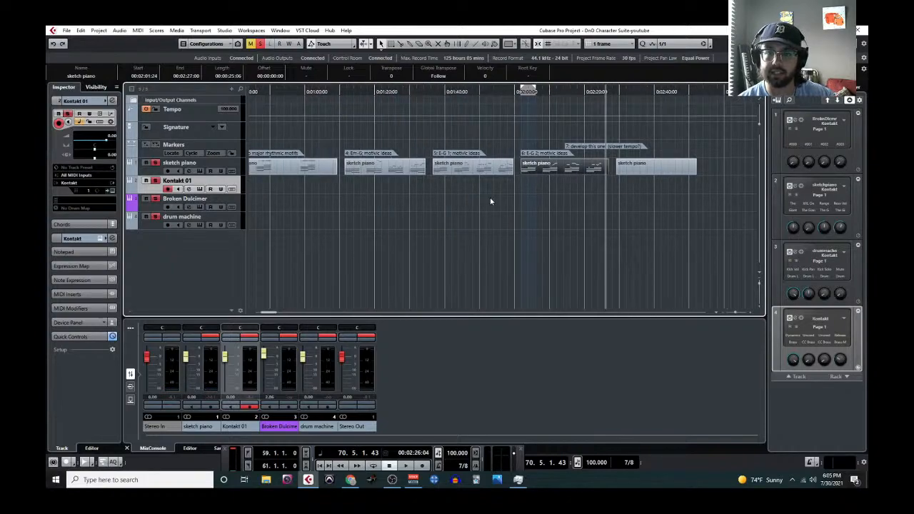
scroll(435, 218, "left", 3)
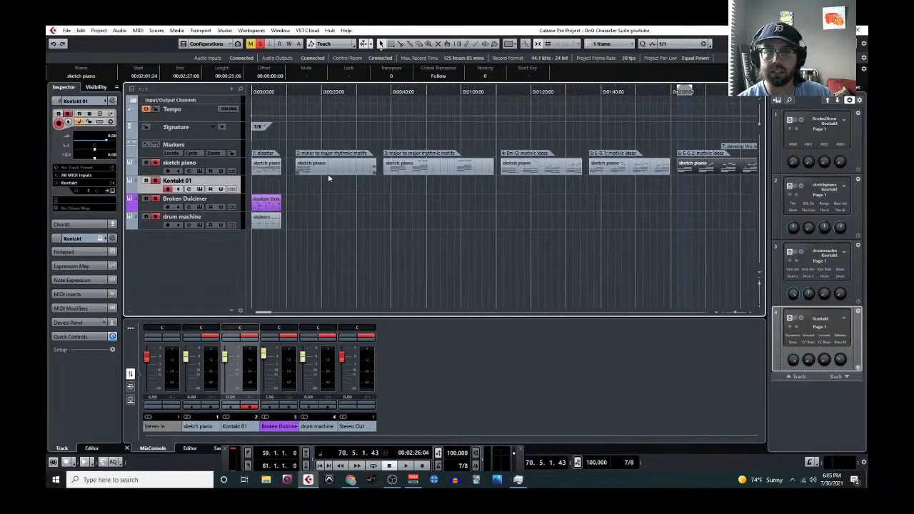
scroll(571, 178, "right", 2)
scroll(456, 177, "left", 2)
left_click(456, 171)
left_click(138, 30)
left_click(164, 40)
Select the phrase in bars 29 and 30, set the playback position to bar 29, and close the Key Editor
scroll(537, 256, "right", 3)
left_click_drag(563, 181, 645, 361)
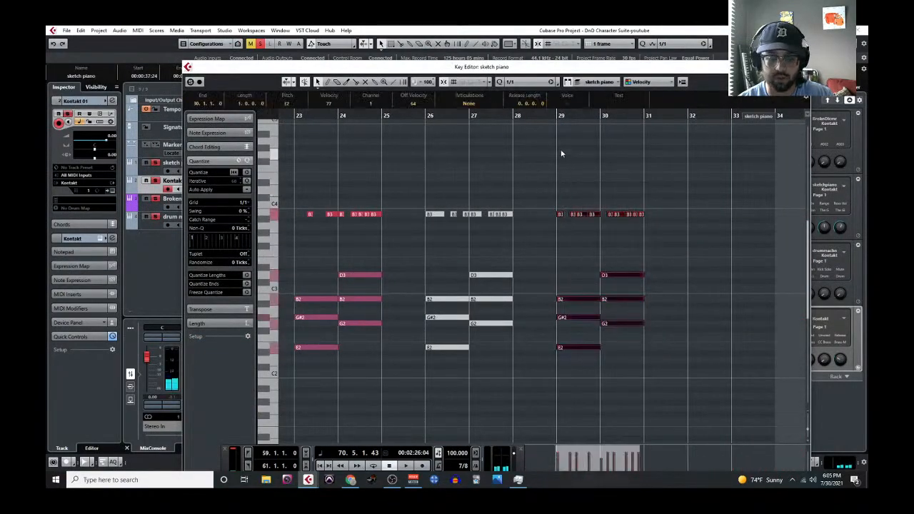
left_click(557, 116)
left_click(801, 67)
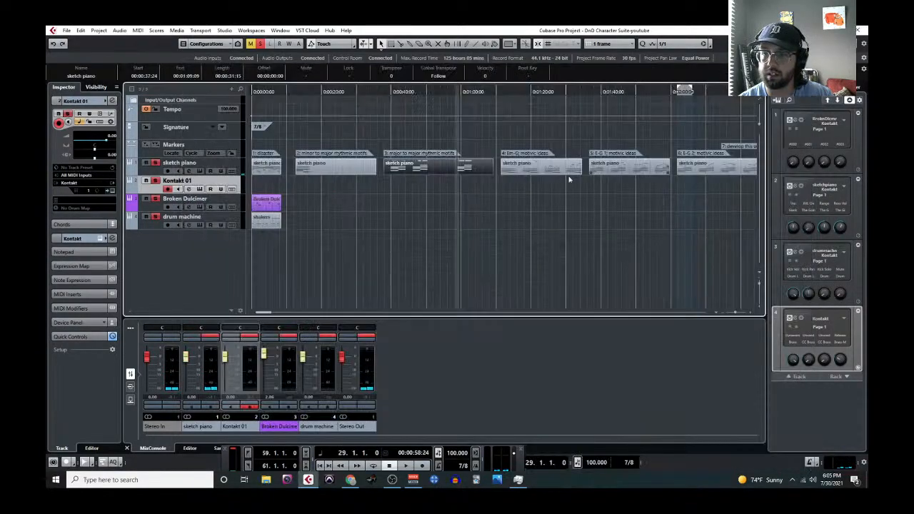
Open the empty sketch piano part after marker 6 in the Key Editor and set the playback position to bar 72
scroll(545, 197, "right", 3)
left_click(572, 169)
left_click(137, 30)
left_click(160, 43)
scroll(289, 212, "up", 2)
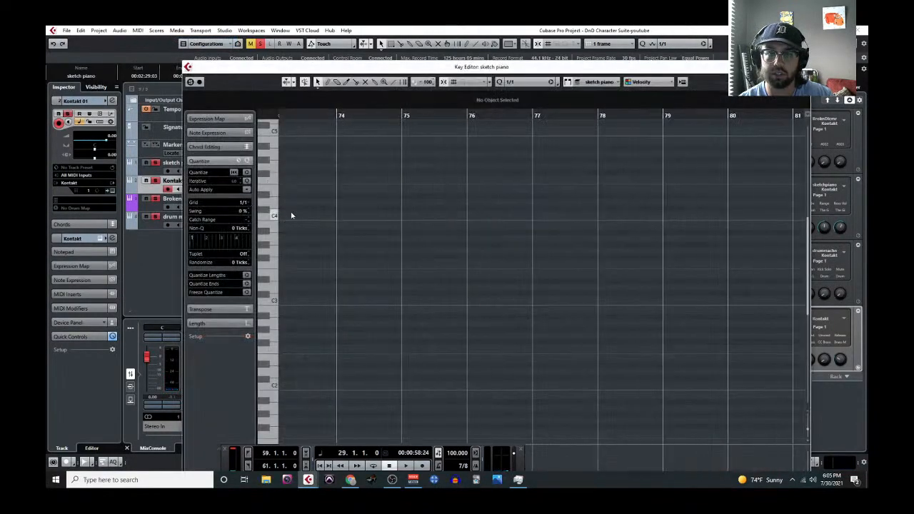
scroll(314, 171, "left", 3)
left_click(418, 115)
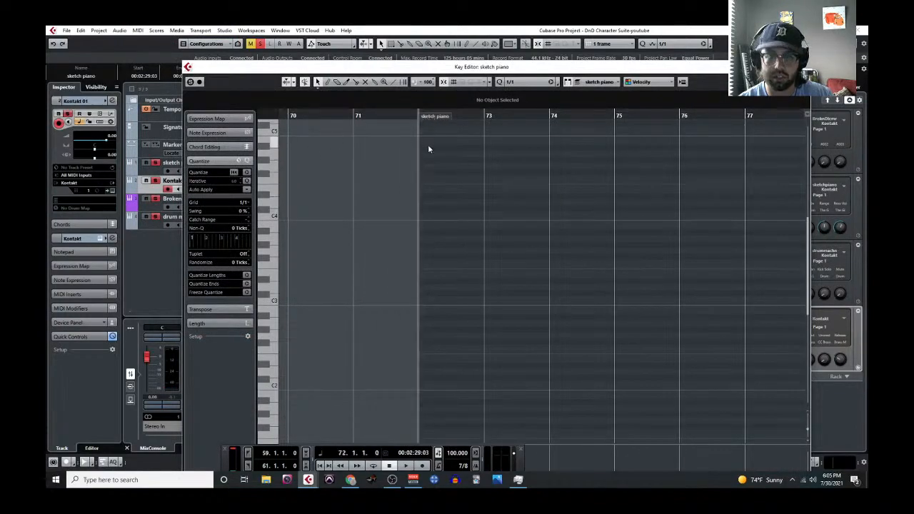
Paste the copied two-bar phrase at bar 72 and set the quantize grid to 1/8
left_click(244, 202)
left_click(257, 225)
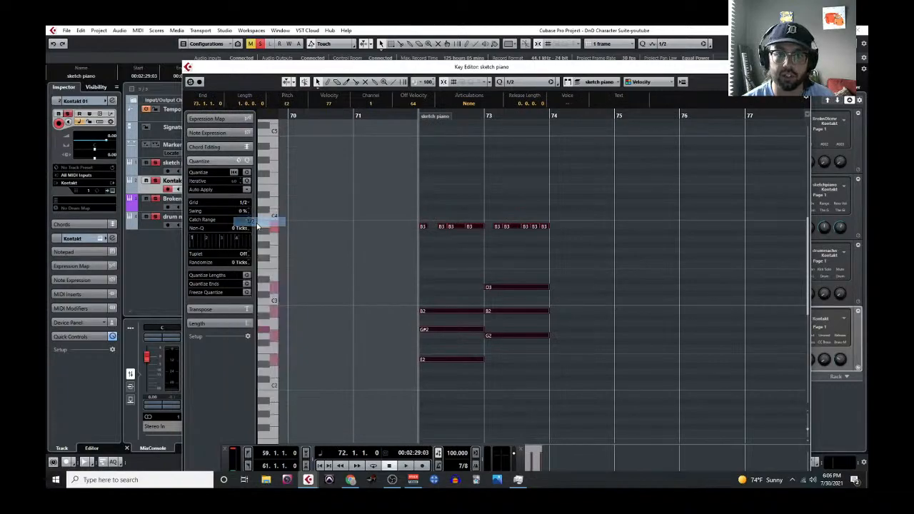
left_click(245, 204)
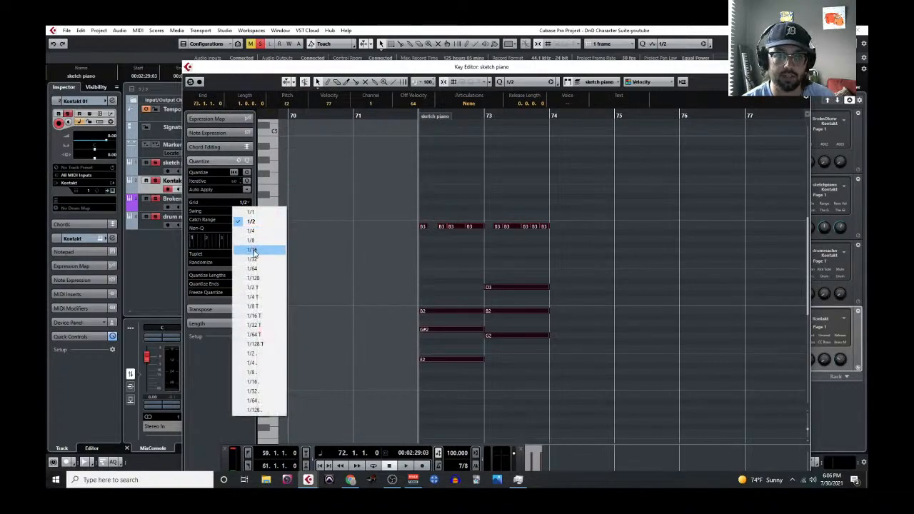
left_click(252, 240)
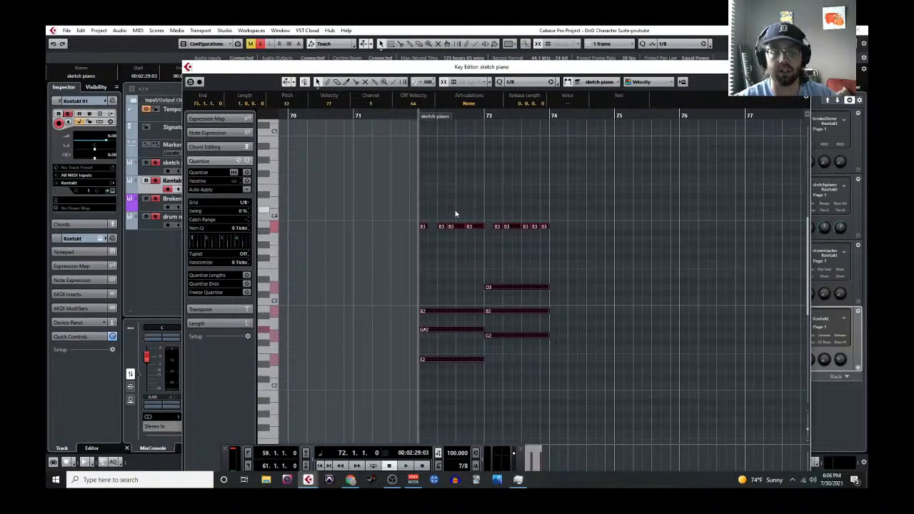
Play the pasted phrase from bar 72 and stop playback once it ends
scroll(452, 213, "up", 4)
scroll(436, 234, "down", 2)
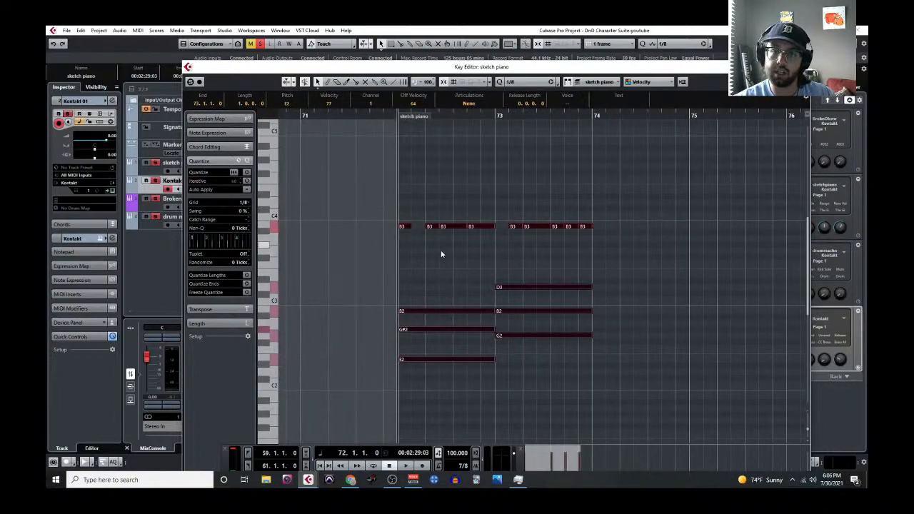
scroll(437, 250, "down", 3)
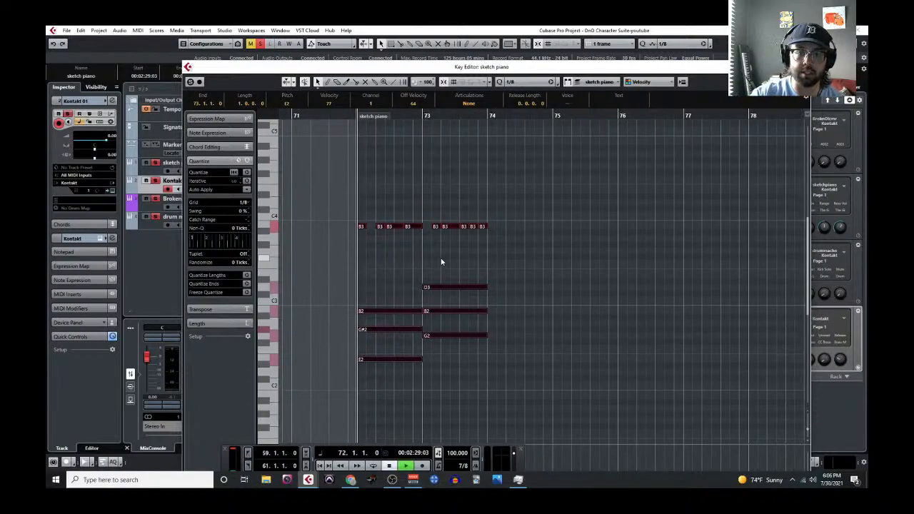
key("space")
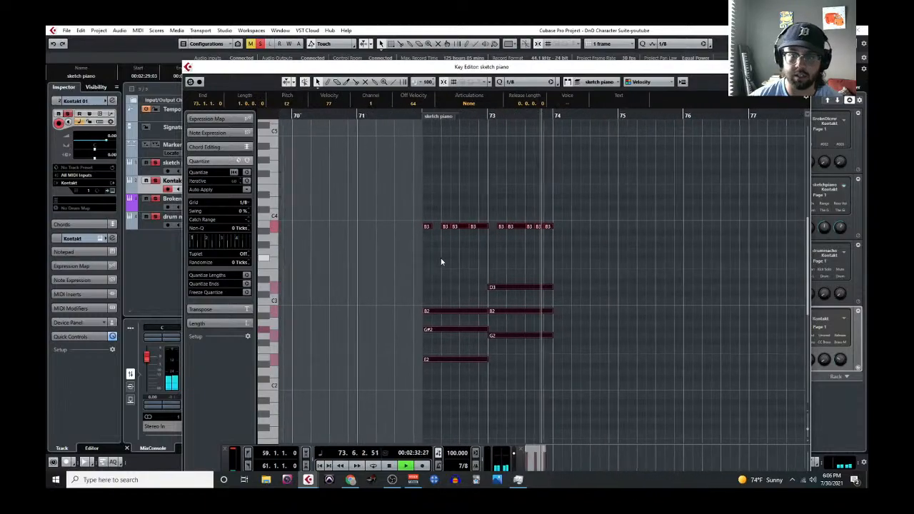
key("space")
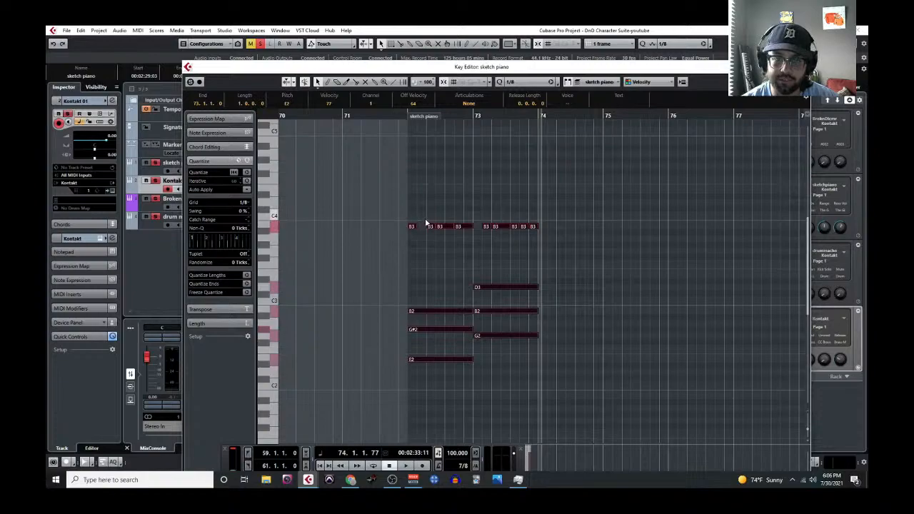
Raise the second B3 note in bar 72 to E4
left_click(430, 227)
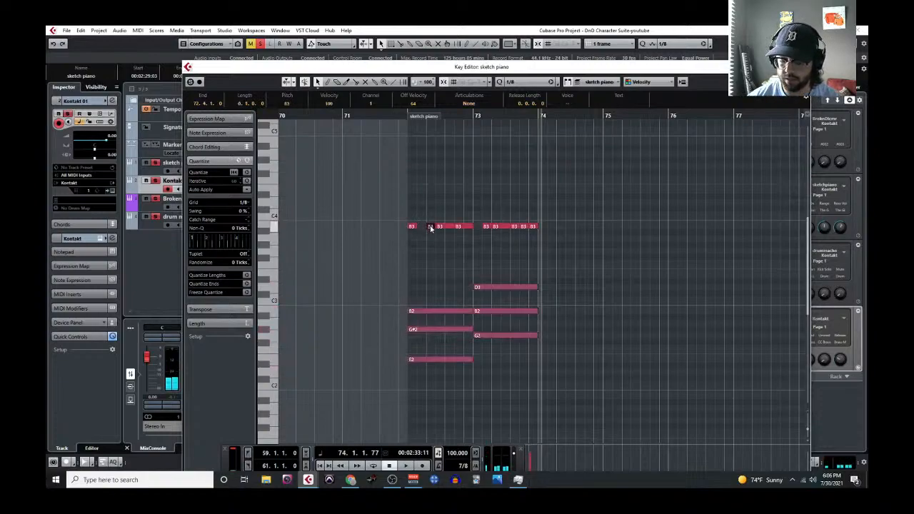
key("Up")
key("Up")
key("Up")
key("Up")
key("Up")
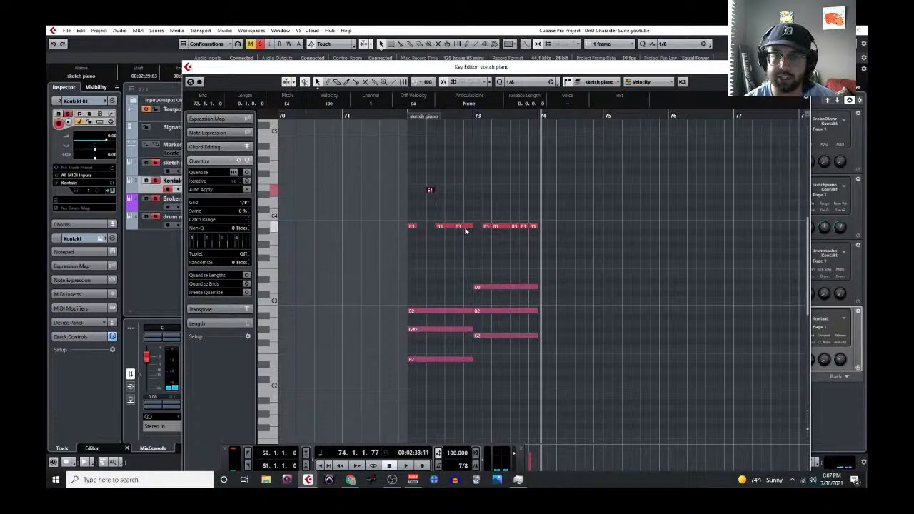
Raise the last B3 note in bar 72 to E4
left_click(465, 228)
key("Up")
key("Up")
key("Up")
key("Up")
key("Up")
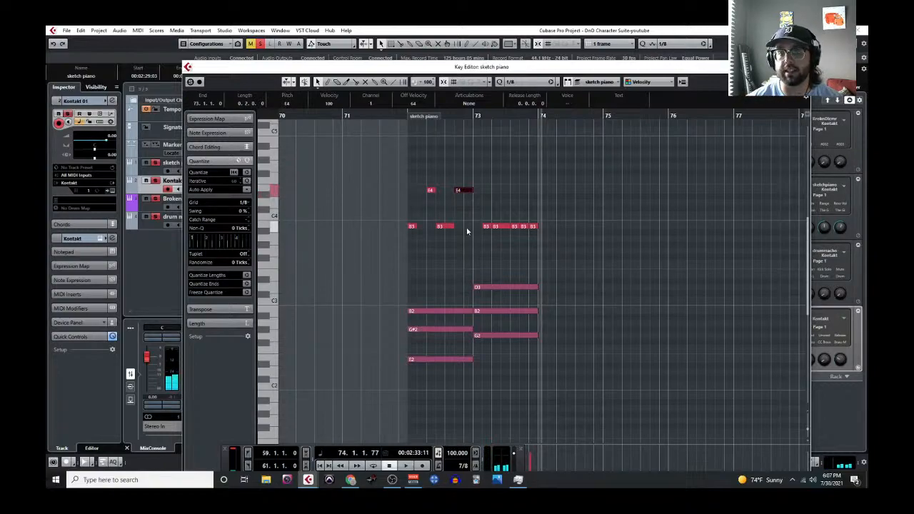
Raise the first two B3 notes in bar 73 to G4
left_click(489, 227)
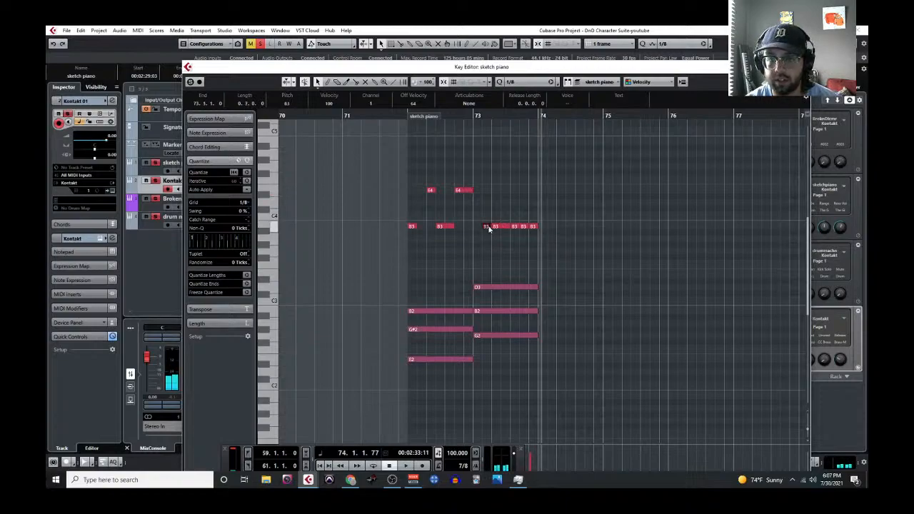
key("Up")
key("Up")
key("Up")
key("Up")
key("Up")
key("Up")
key("Up")
key("Up")
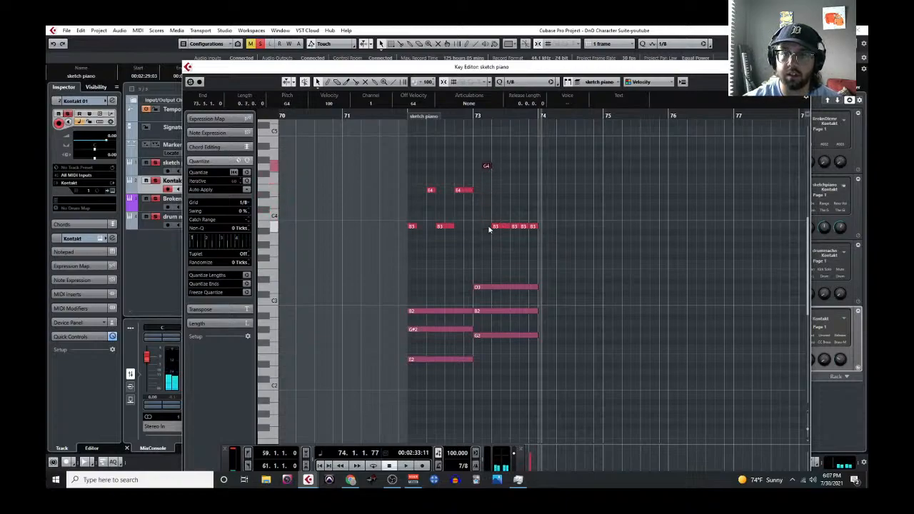
key("Up")
key("Up")
key("Up")
key("Up")
key("Up")
key("Up")
key("Up")
key("Up")
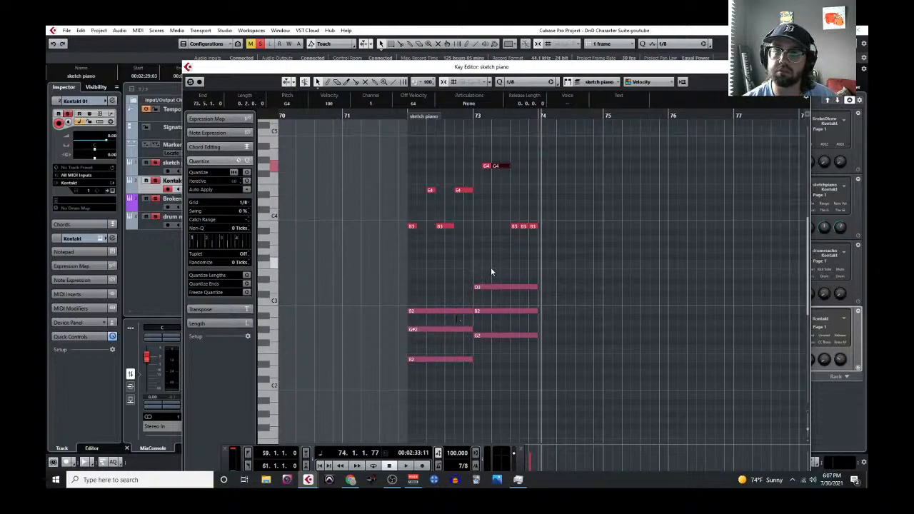
Play the edited melody from bar 72 and stop in bar 73
left_click(405, 116)
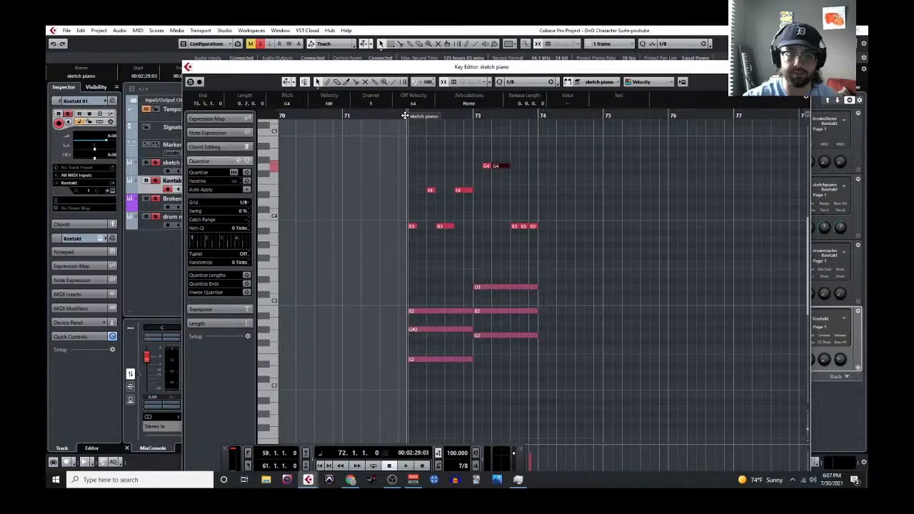
key("space")
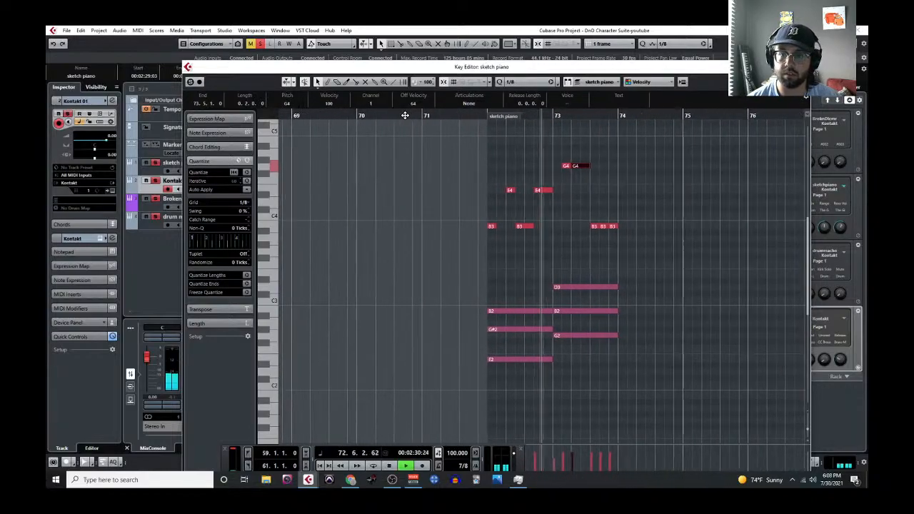
key("space")
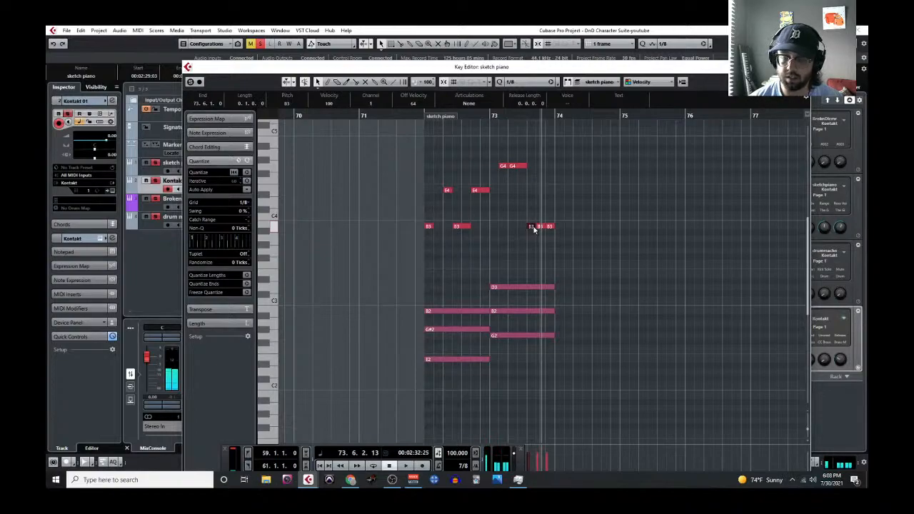
Move the last three B3 notes in bar 73 to F#4, E4 and D4 in that order
left_click_drag(534, 228, 532, 172)
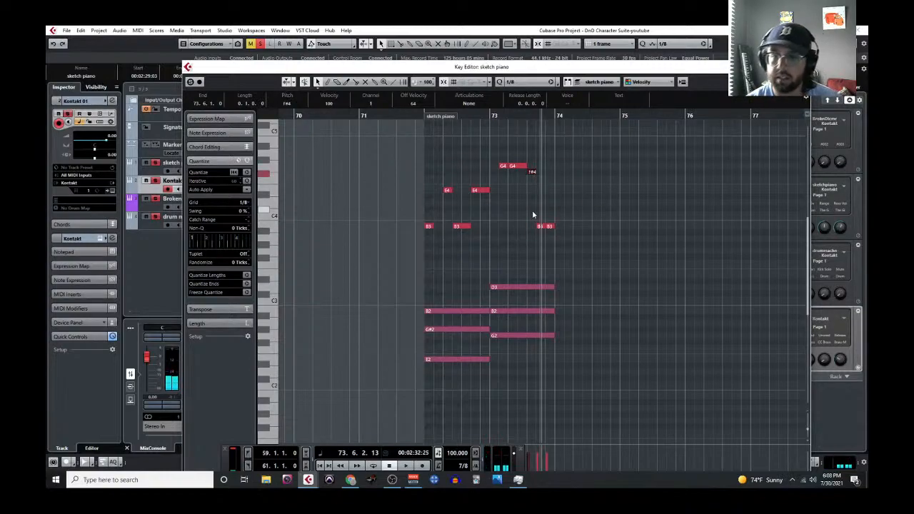
left_click(540, 227)
key("Up")
key("Up")
key("Up")
key("Up")
key("Up")
key("Up")
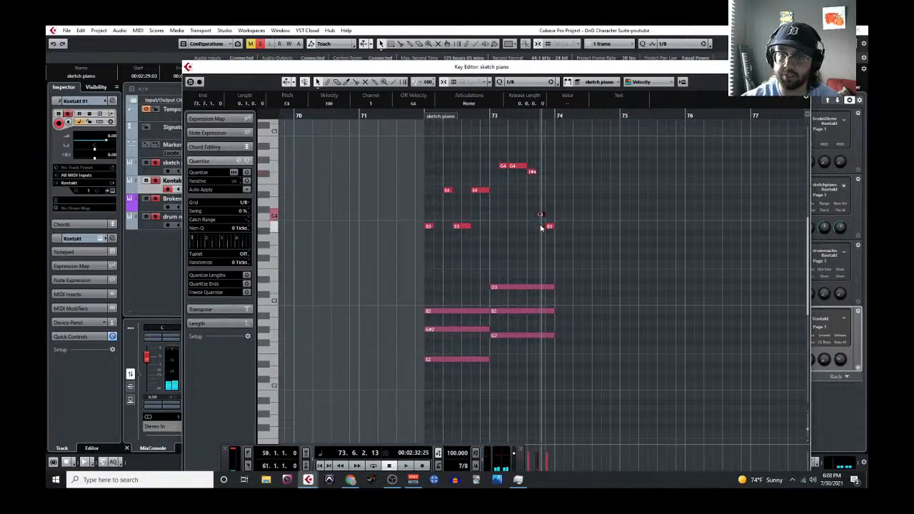
key("Down")
key("Down")
key("Down")
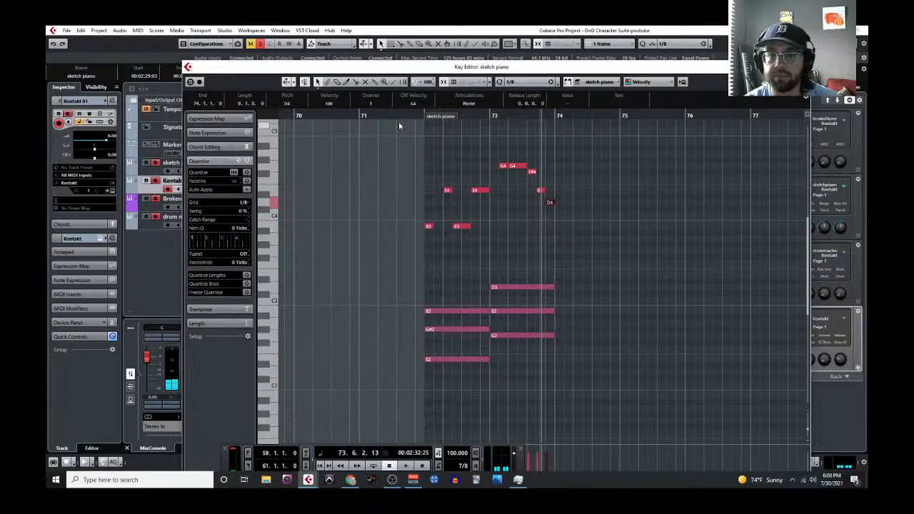
Play the finished two-bar melody from bar 72 and stop playback after bar 73
left_click(424, 116)
key("space")
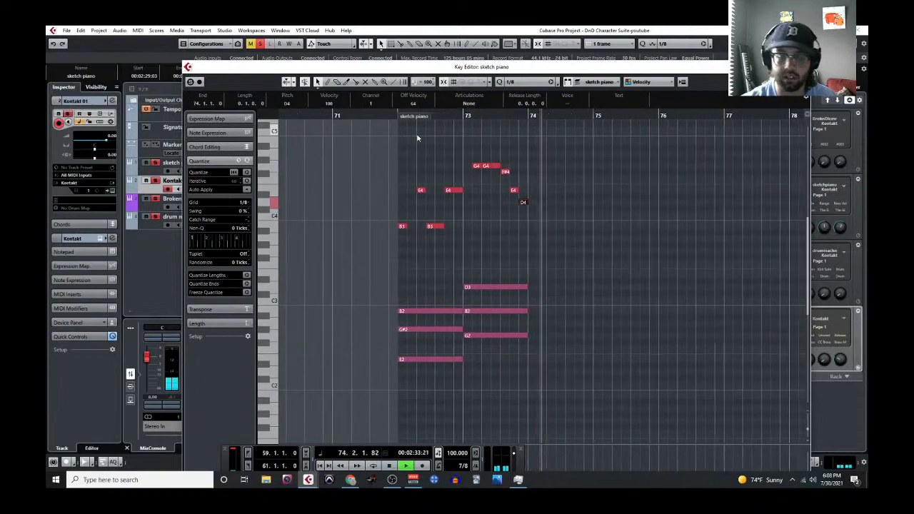
key("space")
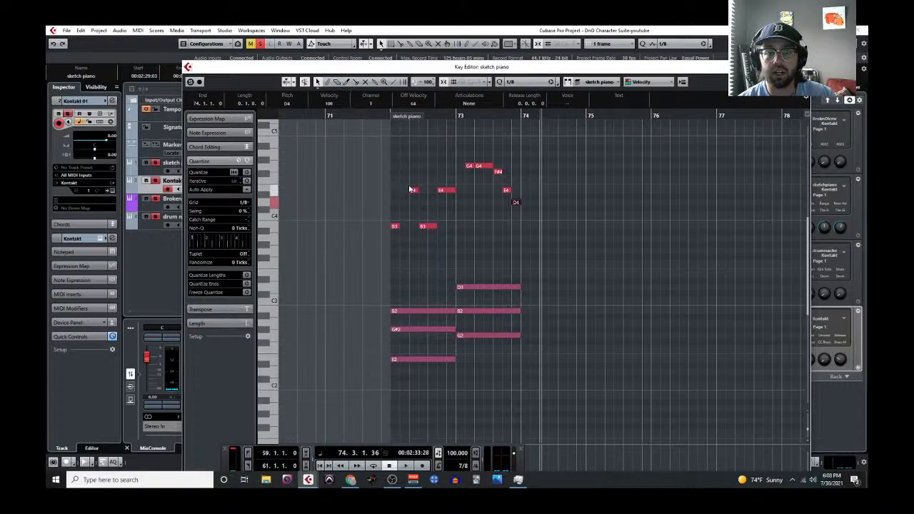
Paste the unedited two-bar B3 phrase with its chords at bars 75, 78 and 81
left_click(590, 114)
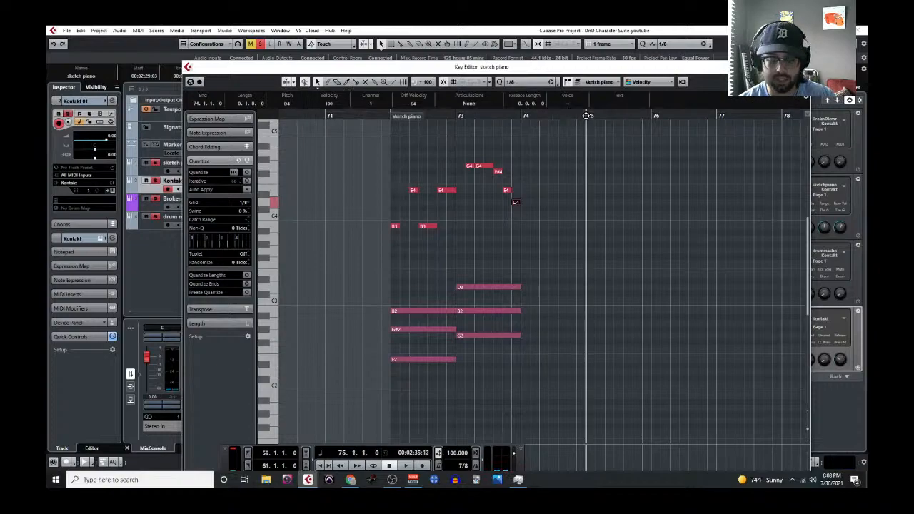
key("ctrl+v")
scroll(570, 214, "down", 1)
scroll(569, 214, "right", 3)
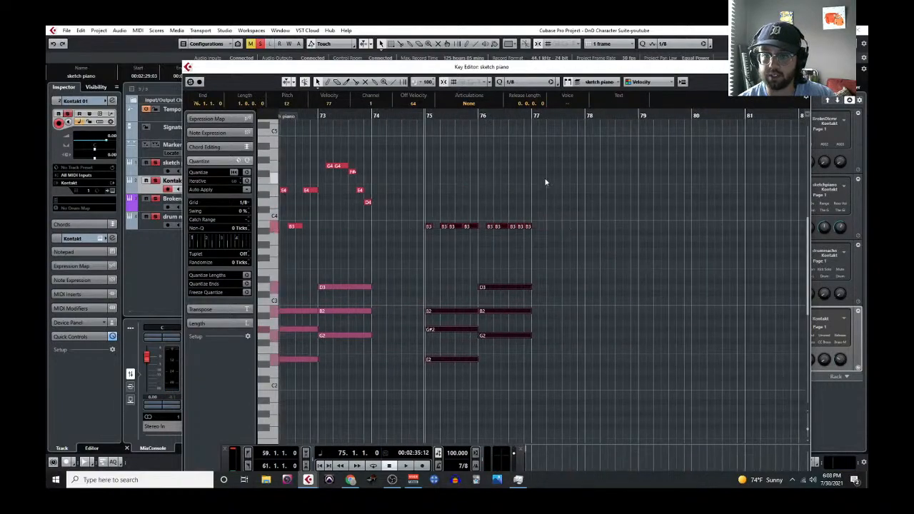
left_click(584, 114)
key("ctrl+v")
scroll(583, 171, "right", 3)
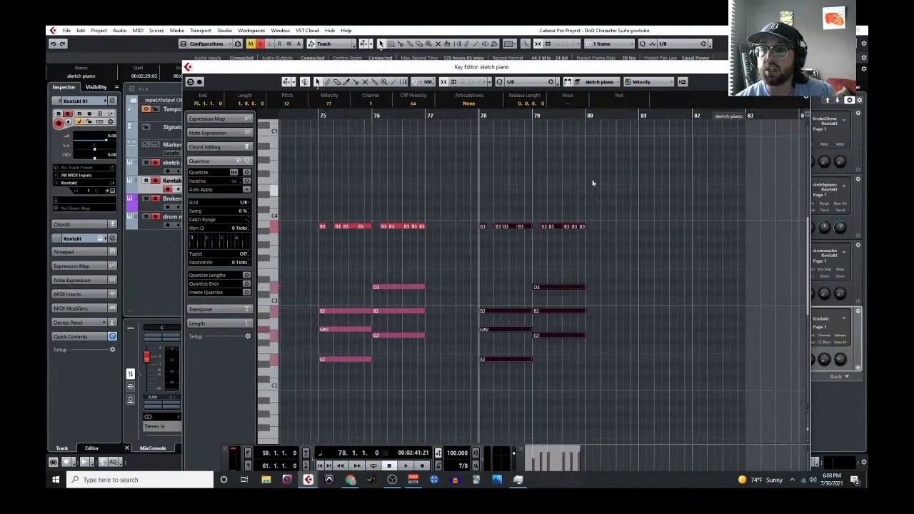
left_click(639, 116)
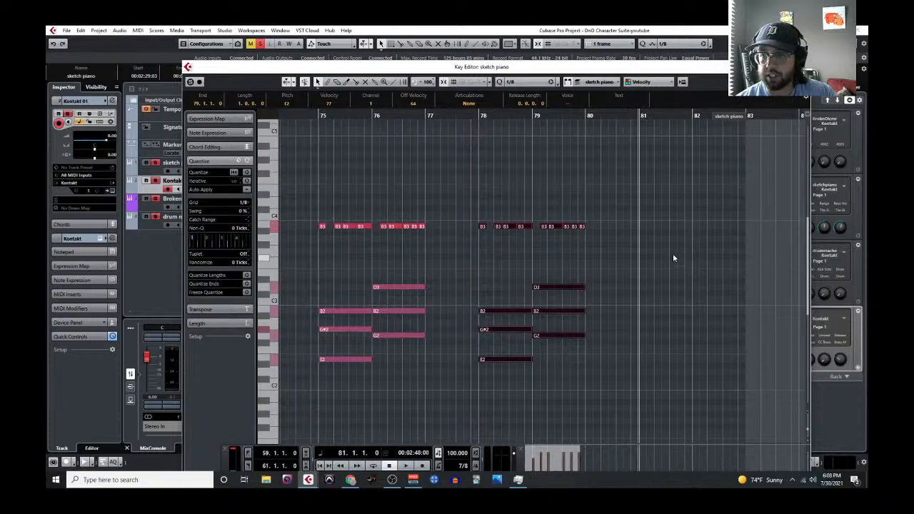
left_click(653, 165)
key("ctrl+v")
scroll(582, 247, "down", 1)
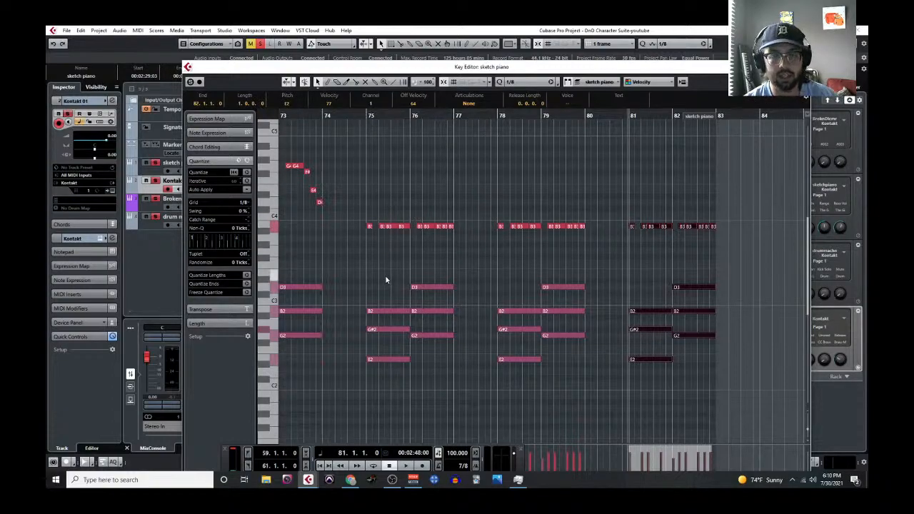
Lower the first B3 note in bar 75 to G#3
scroll(386, 274, "down", 2, "ctrl")
scroll(383, 276, "up", 3, "ctrl")
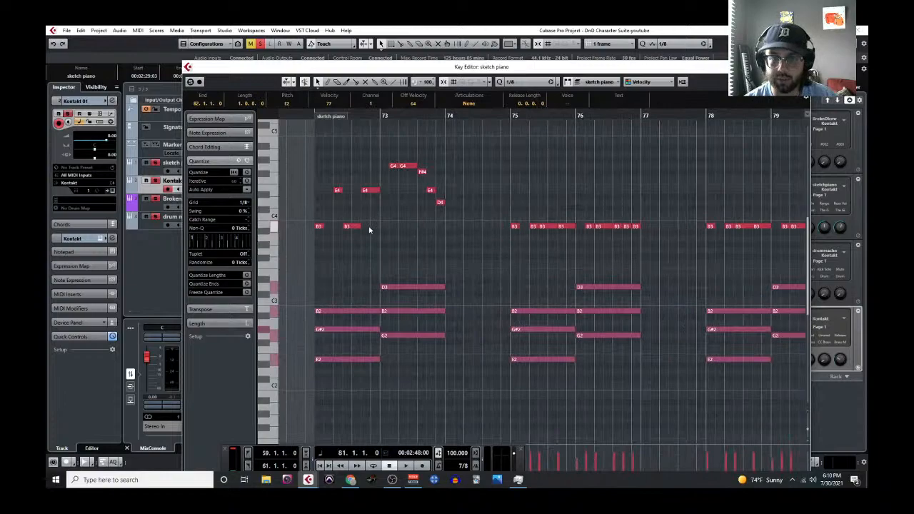
left_click(516, 227)
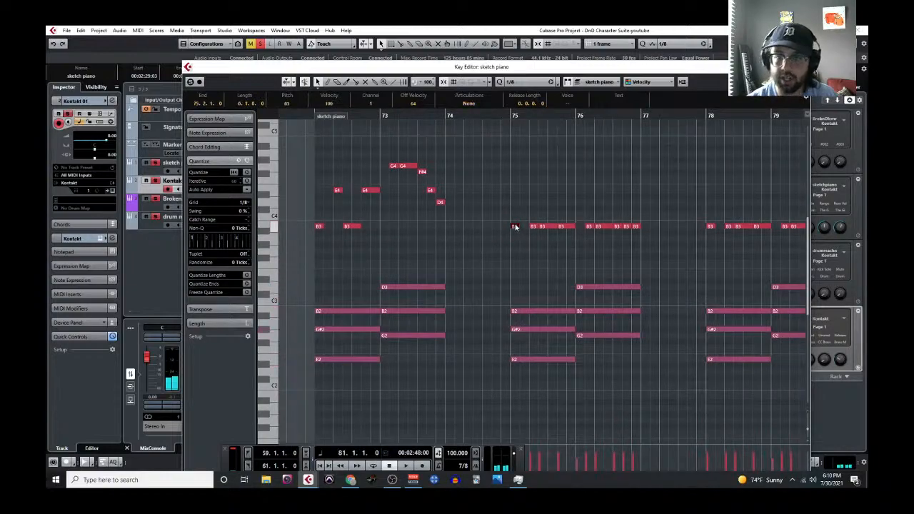
key("Down")
key("Down")
key("Down")
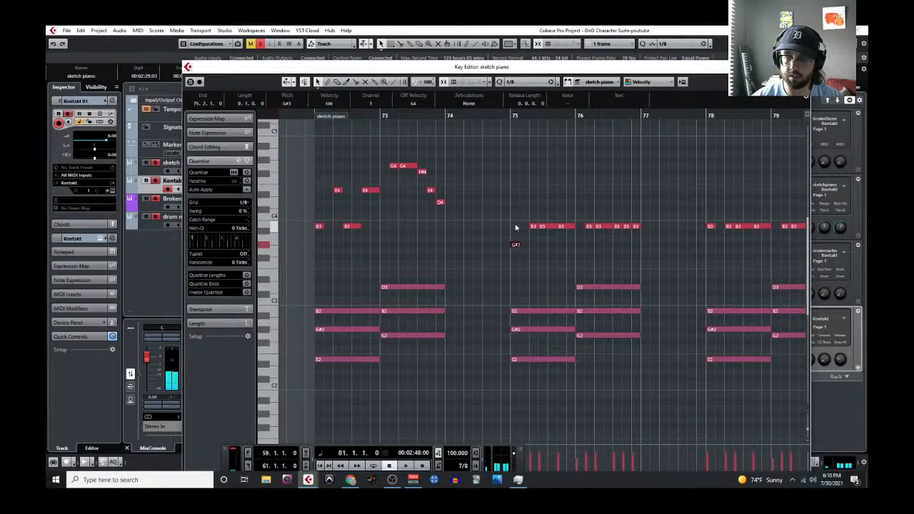
Raise the third melody note in bar 75 from the B3 row to E4
left_click(548, 227)
key("Up")
key("Up")
key("Up")
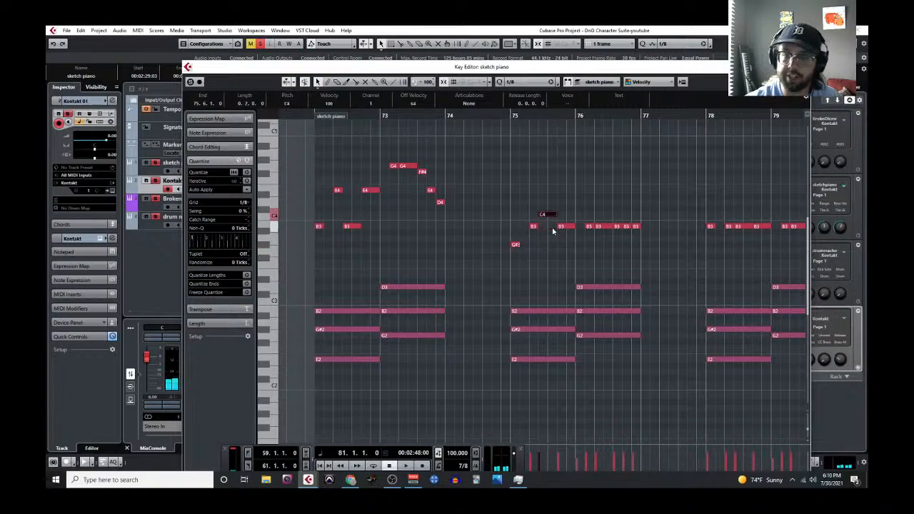
key("Up")
key("Up")
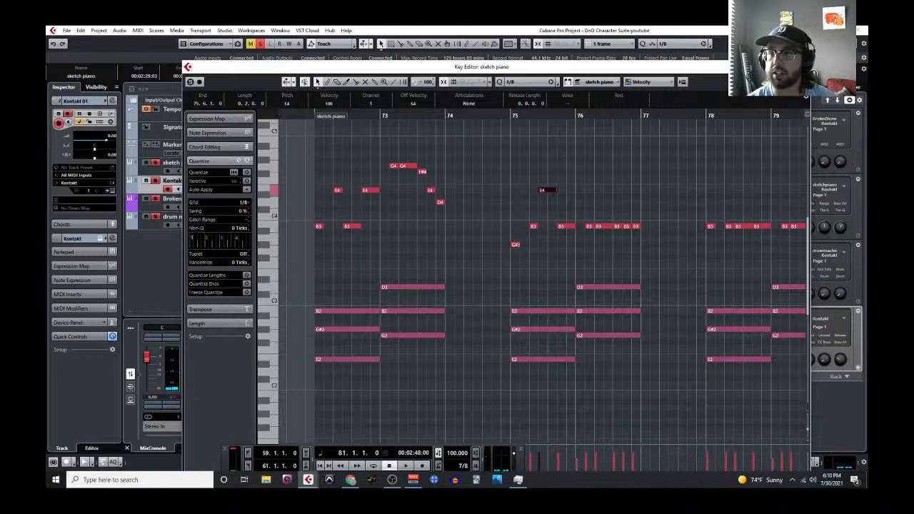
Close the Key Editor, look at the Brass Mid patch in the Kontakt 01 instrument, and close its window
left_click(801, 68)
left_click(201, 189)
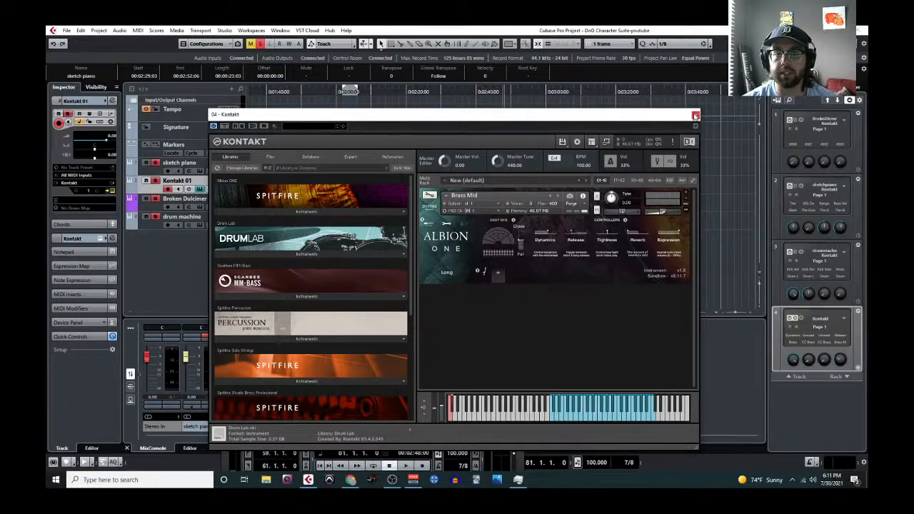
left_click(696, 116)
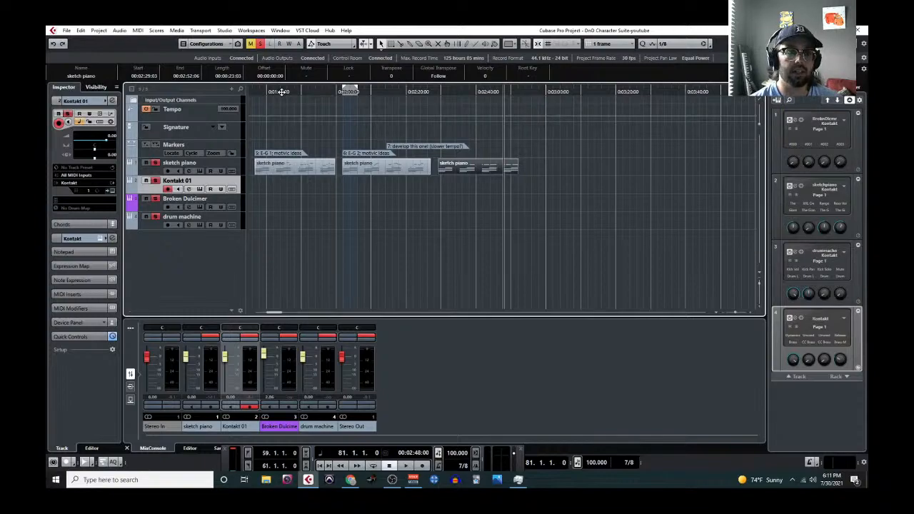
left_click(219, 166)
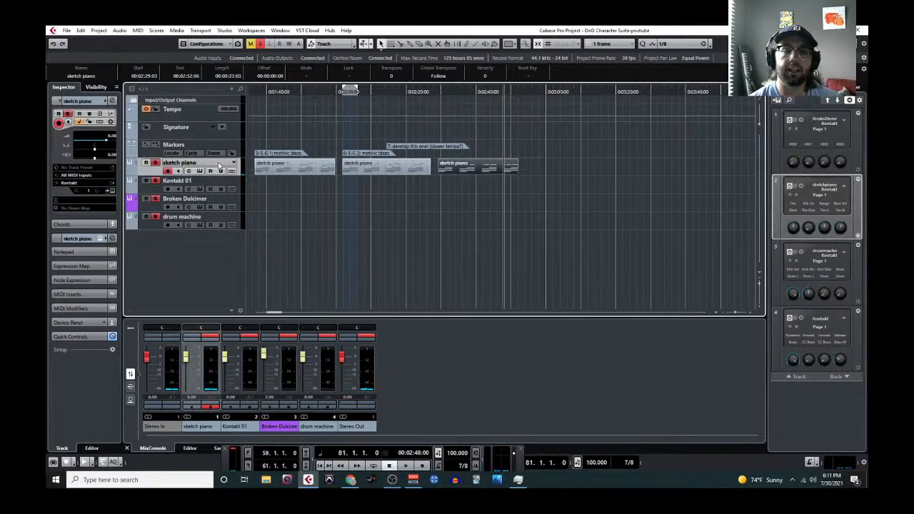
left_click(153, 190)
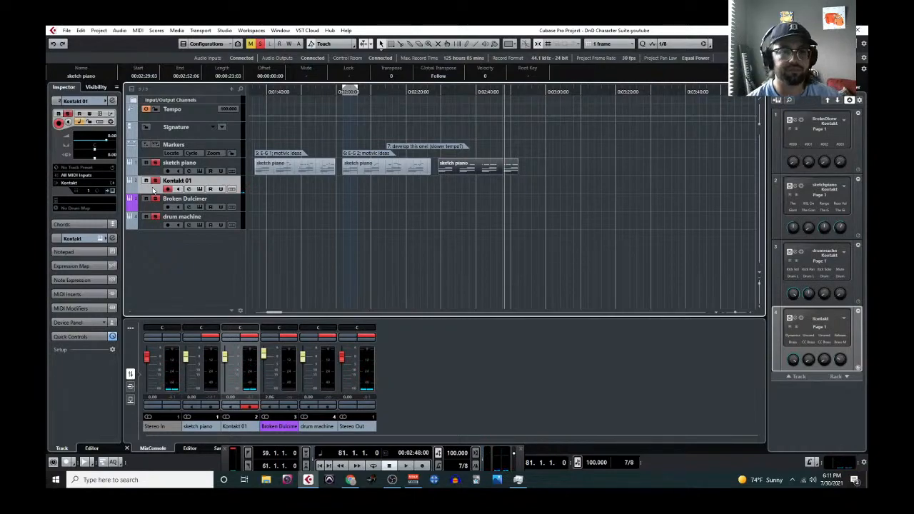
left_click(232, 89)
left_click(240, 112)
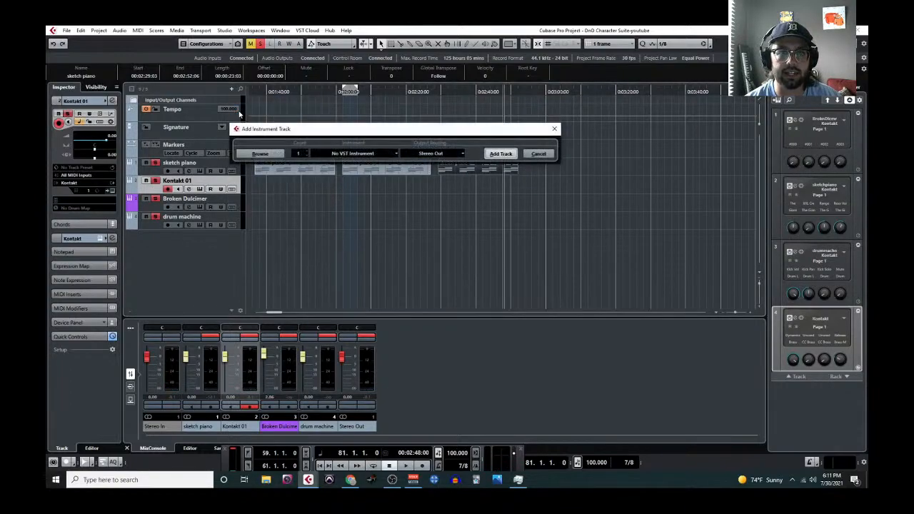
left_click(327, 155)
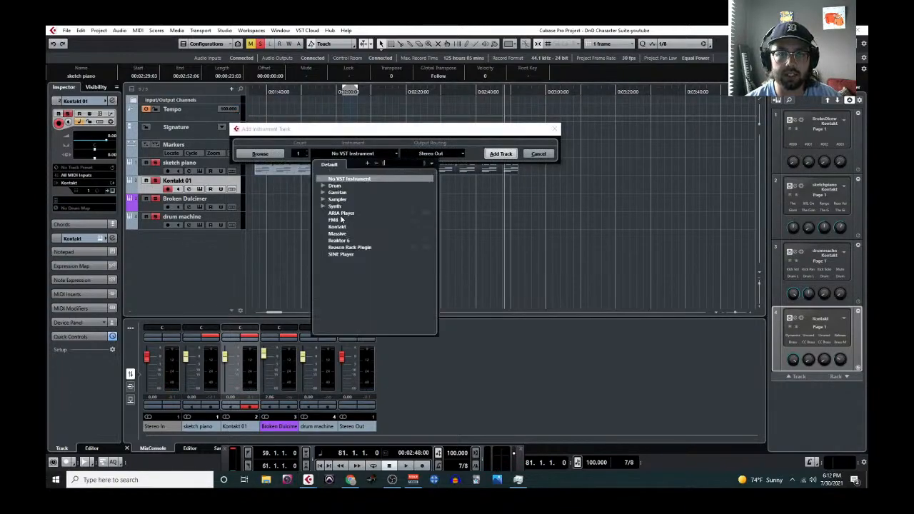
left_click(546, 155)
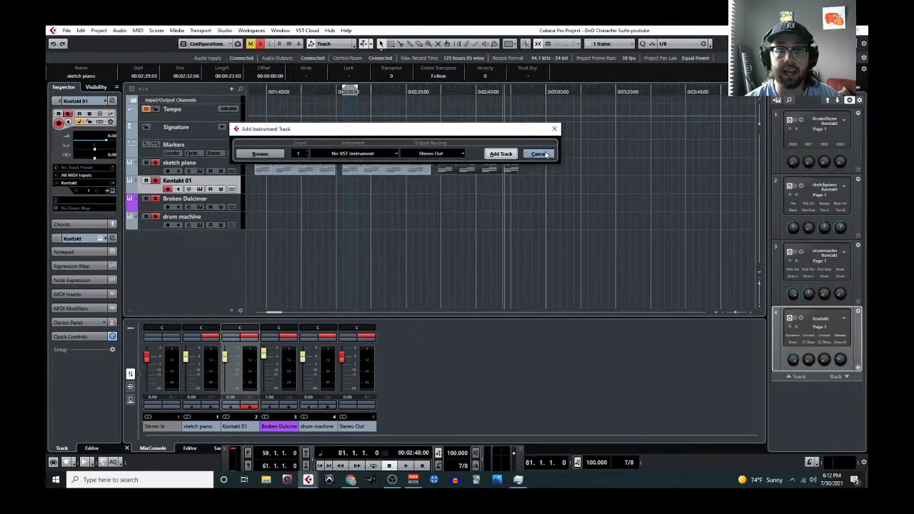
left_click(546, 154)
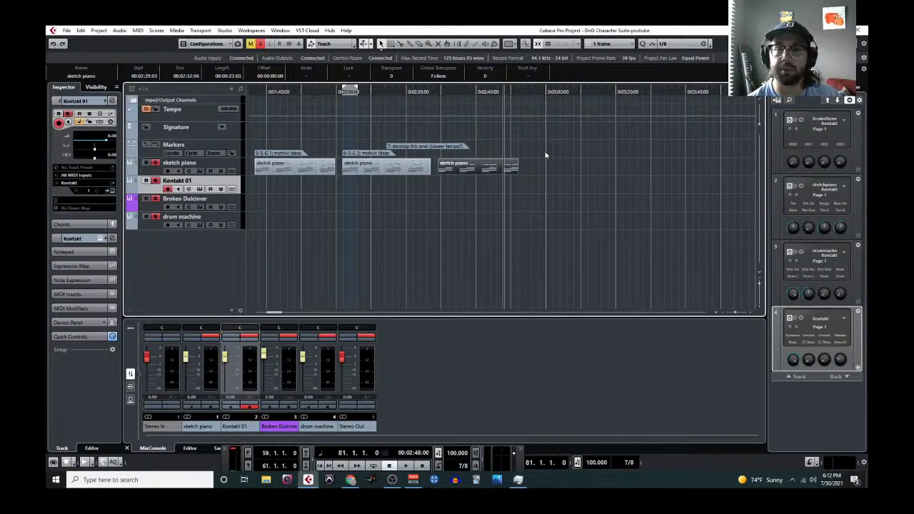
Reopen the sketch piano part in the Key Editor, maximize its window and bring bars 72 to 82 into view
left_click(140, 31)
left_click(163, 40)
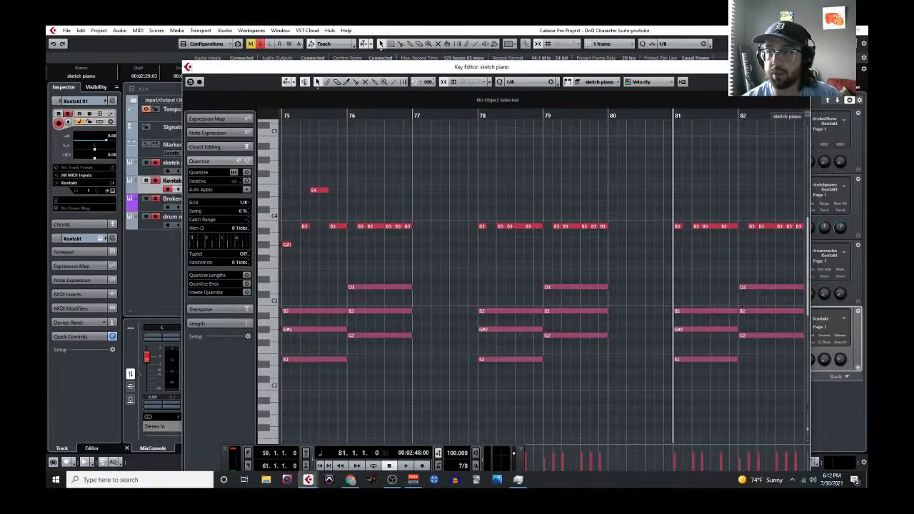
left_click(781, 66)
scroll(252, 222, "left", 5)
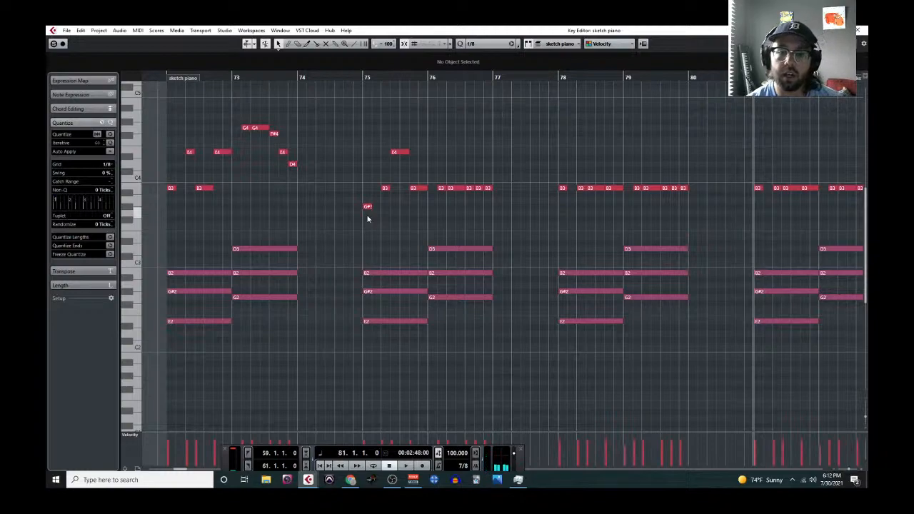
Raise the last melody note in bar 75 from B3 to D4
left_click(422, 190)
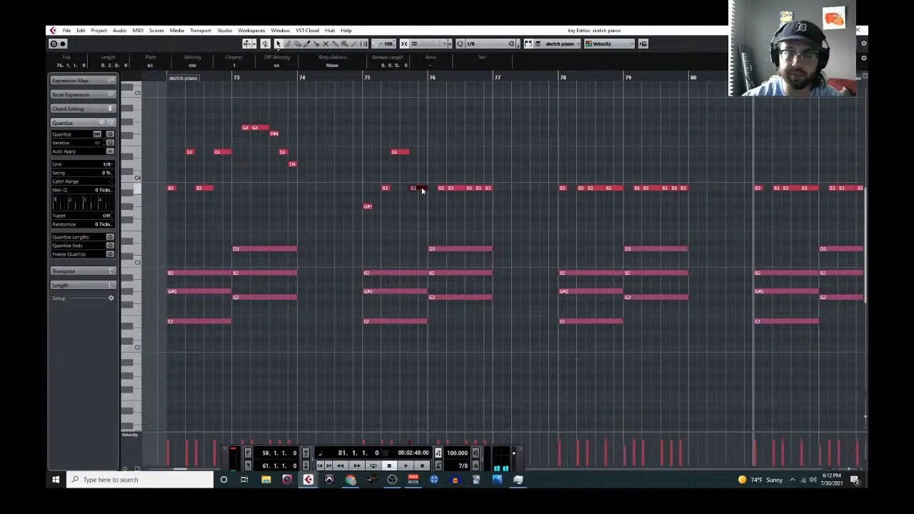
key("Up")
key("Up")
key("Up")
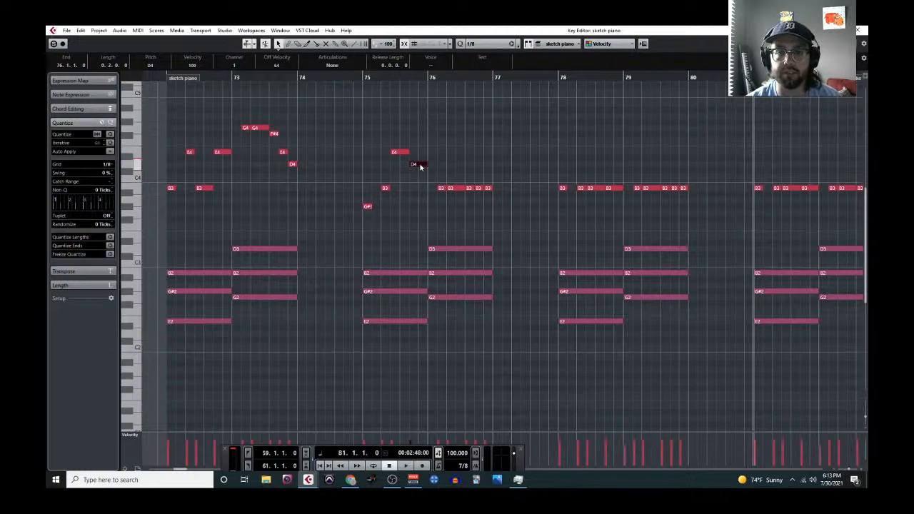
left_click(121, 194)
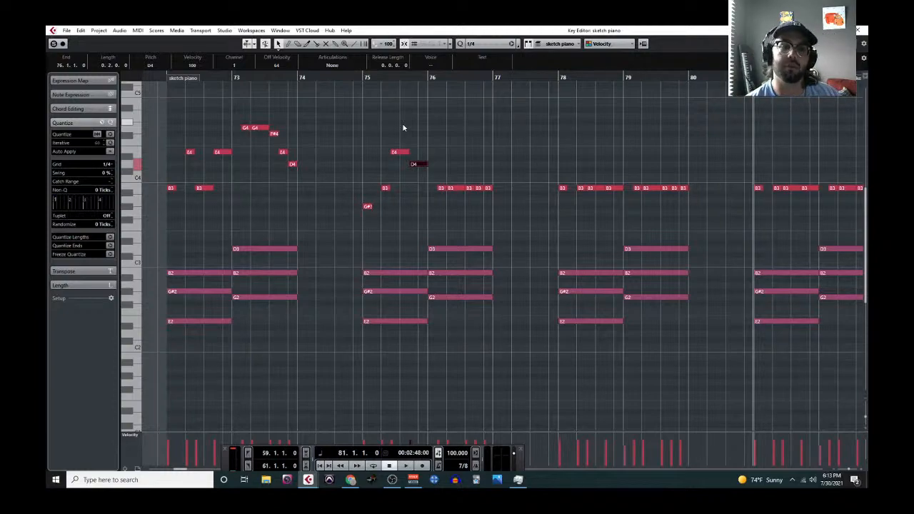
left_click(109, 164)
left_click(114, 202)
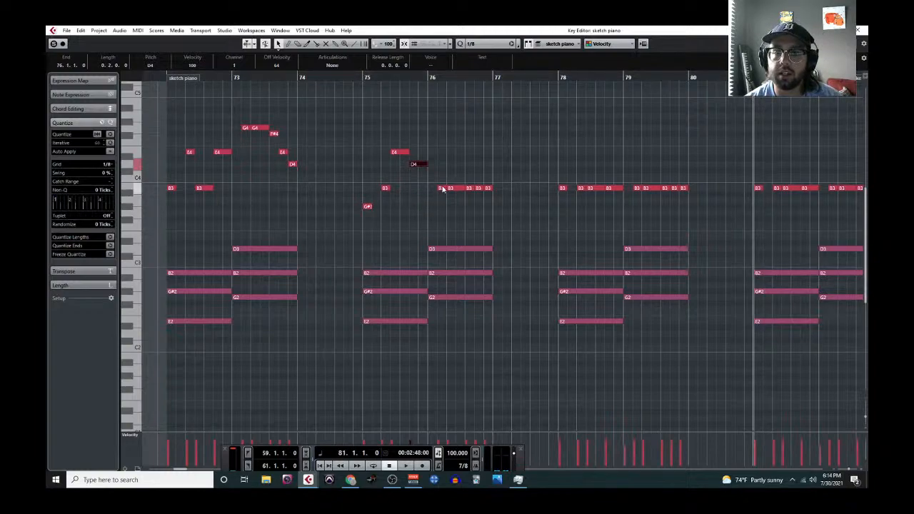
Raise the first four B3 melody notes in bar 76 to D4, E4, G4 and G4
left_click(367, 206)
left_click(385, 188)
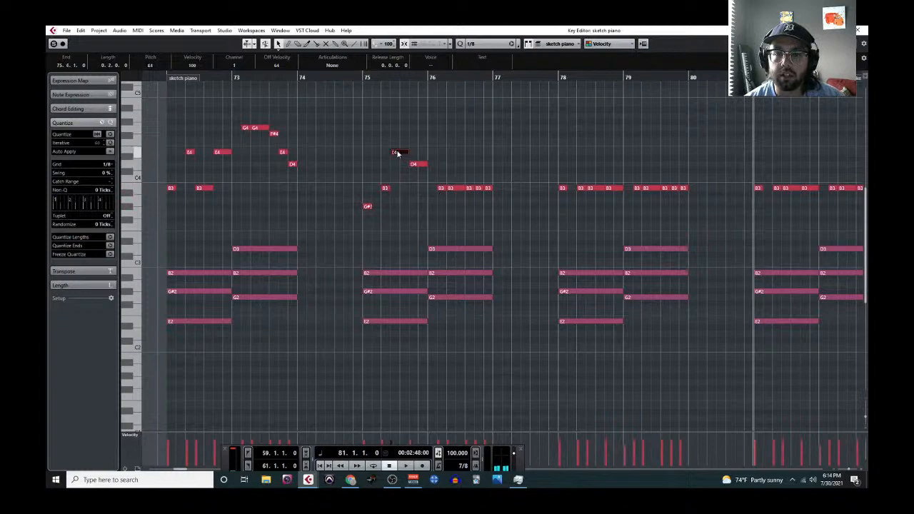
left_click(422, 165)
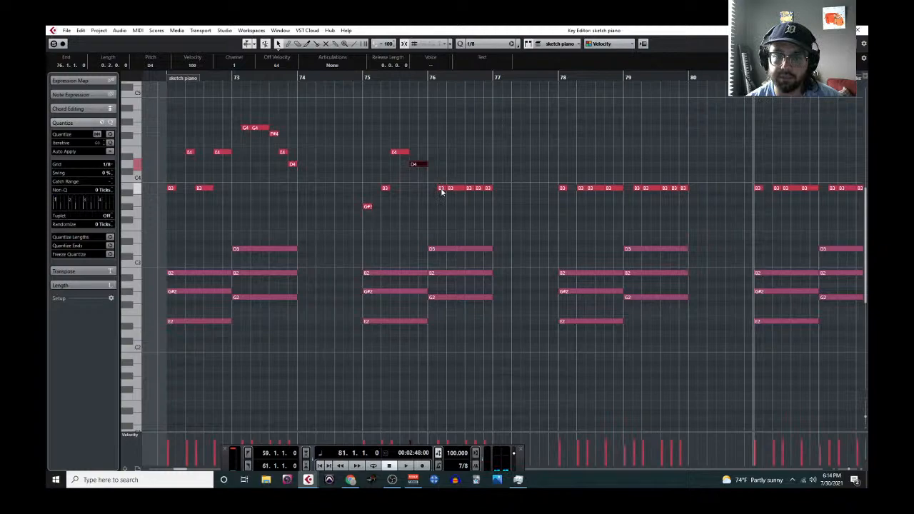
left_click_drag(441, 190, 442, 165)
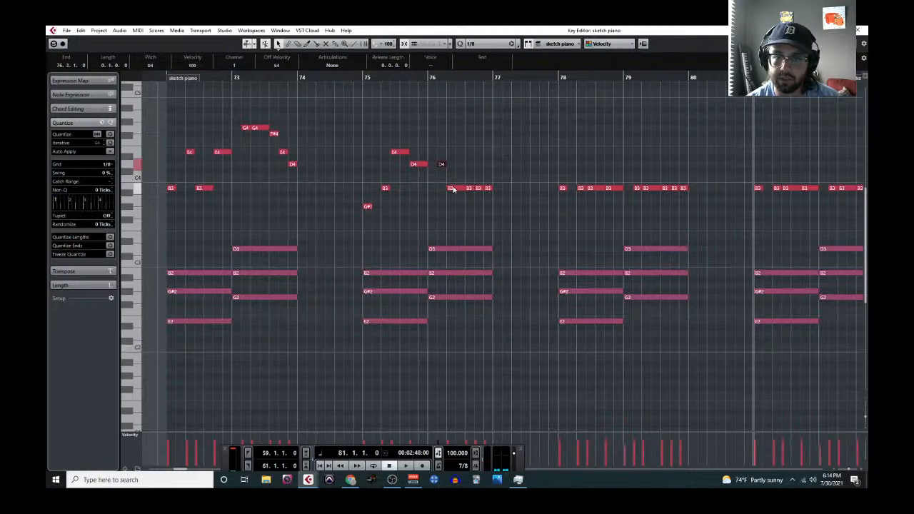
left_click_drag(452, 189, 452, 152)
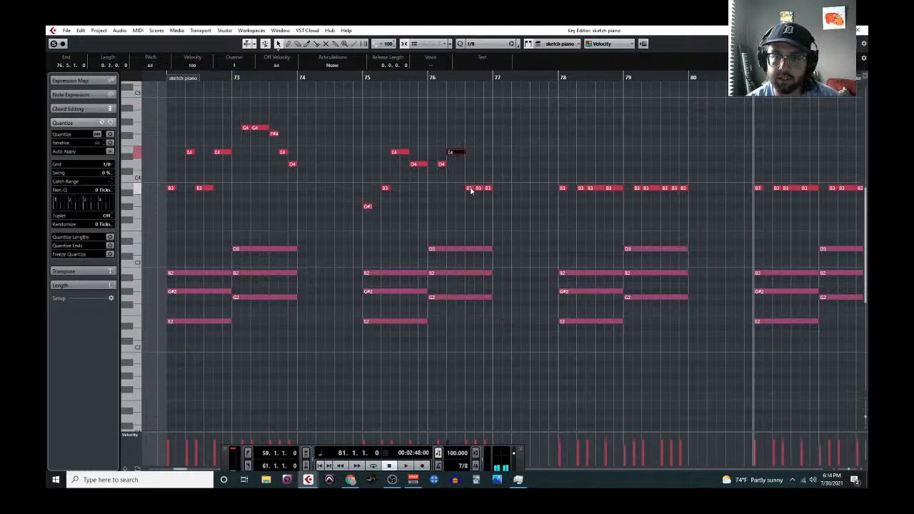
left_click_drag(469, 189, 469, 127)
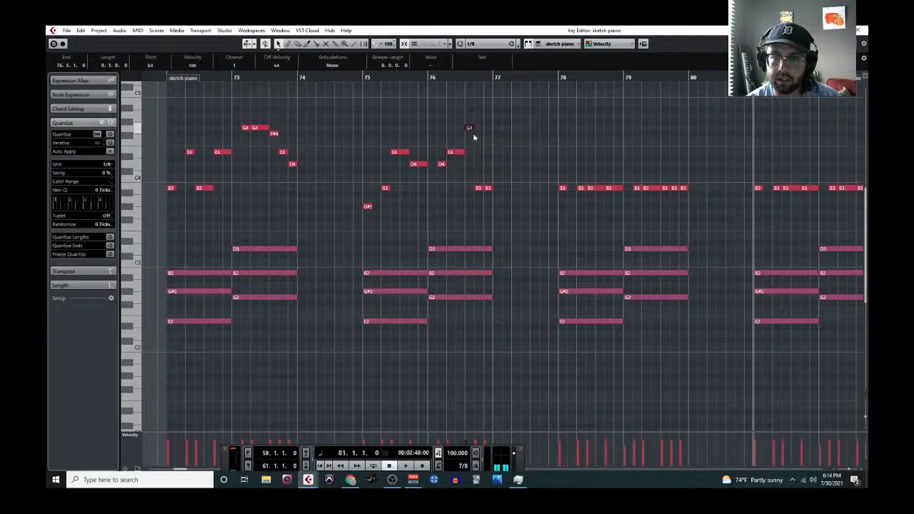
left_click_drag(480, 190, 479, 128)
Audition individual melody notes in bars 75 and 76, comparing the final B3 with the B2 chord note beneath it
left_click(489, 189)
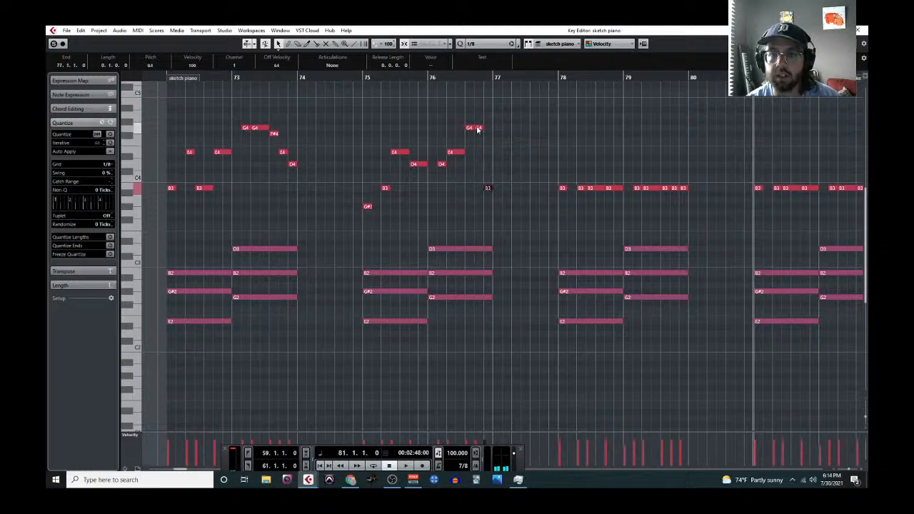
left_click(480, 129)
left_click(489, 189)
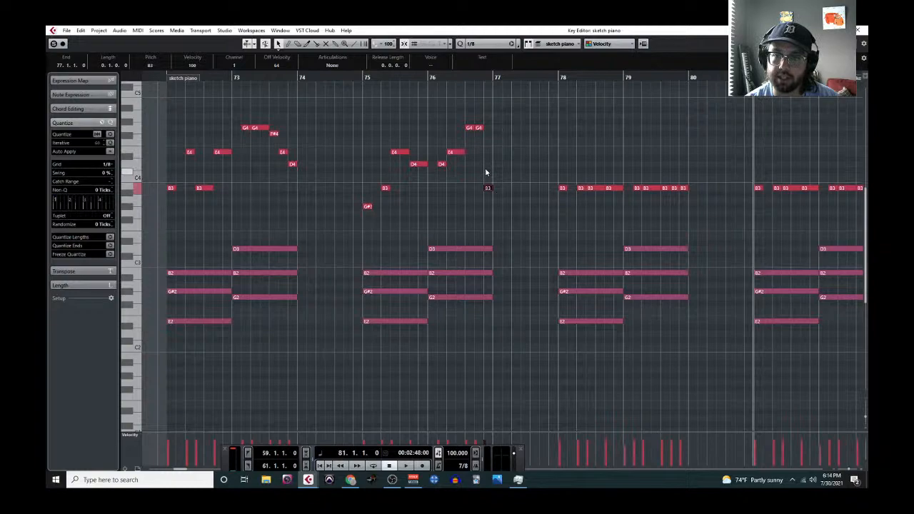
left_click(460, 275)
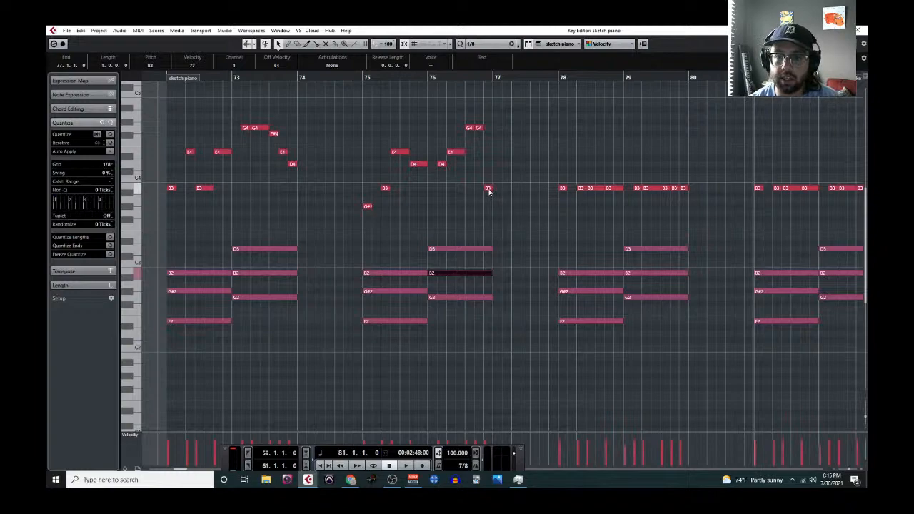
left_click(488, 188)
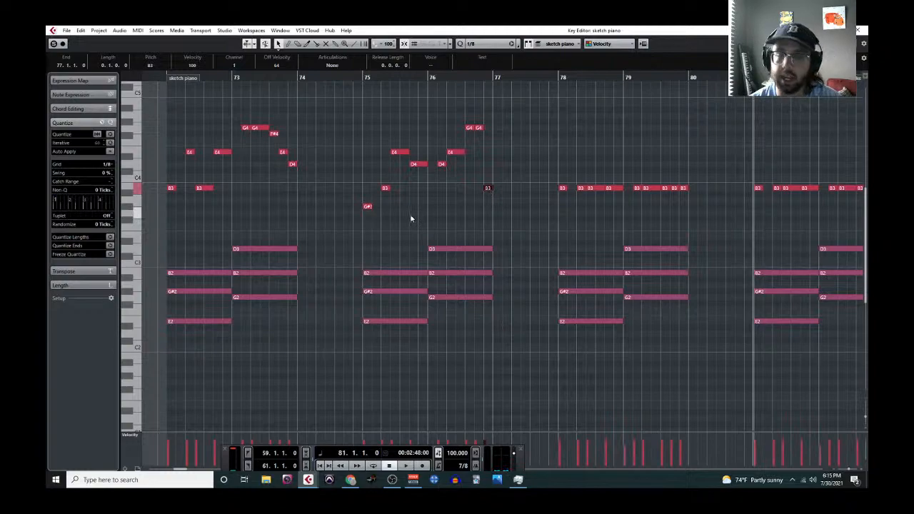
left_click(478, 129)
left_click(457, 152)
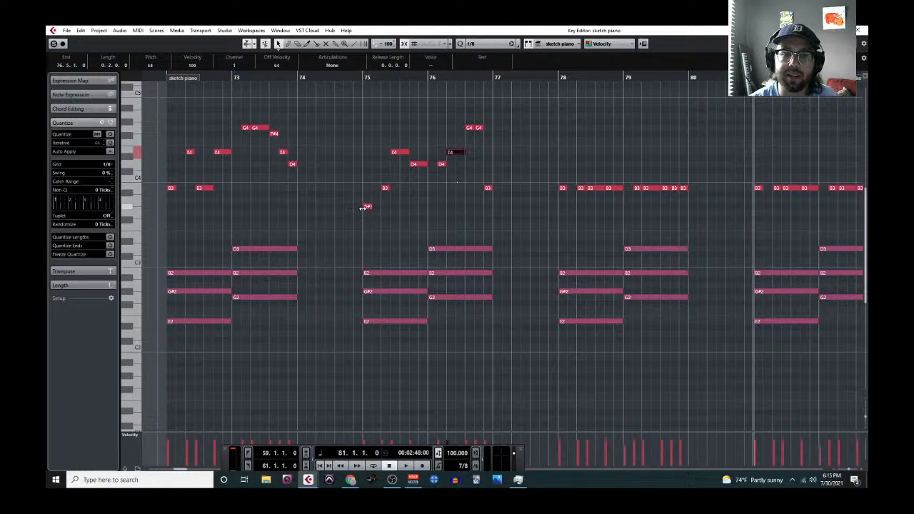
left_click(386, 188)
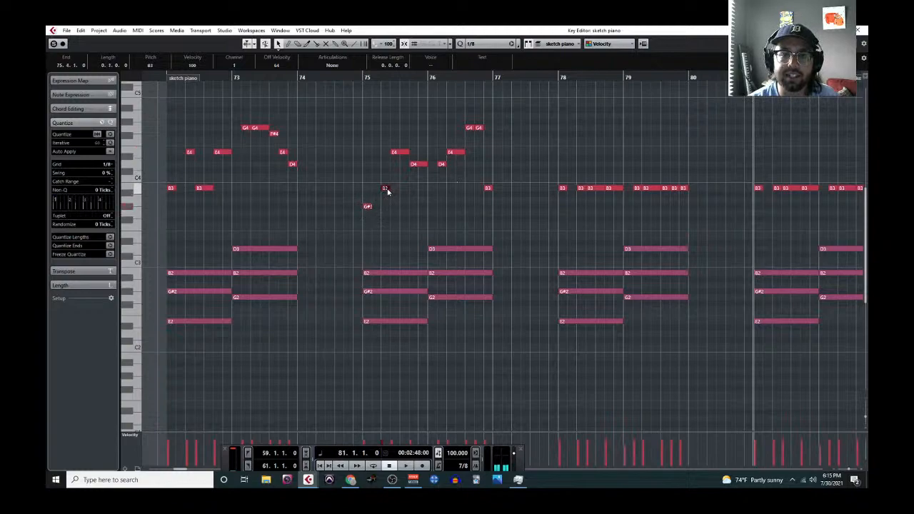
left_click(414, 165)
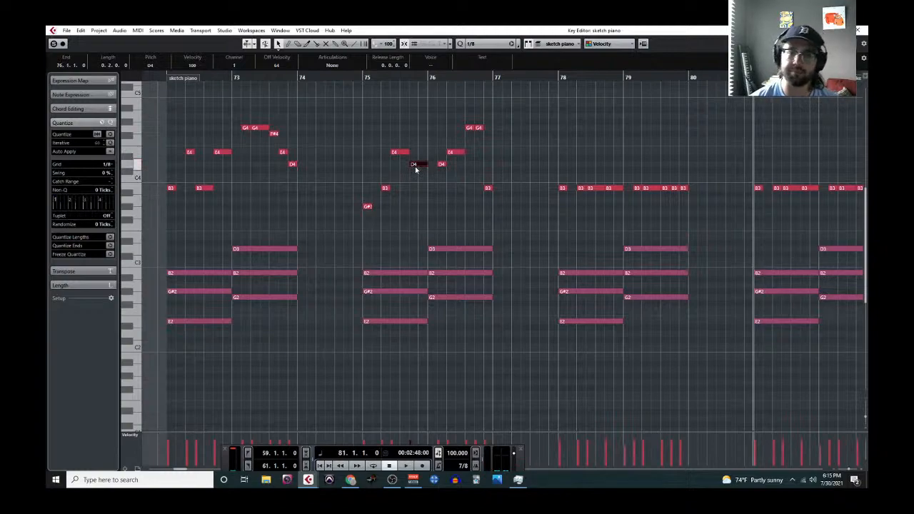
left_click(487, 187)
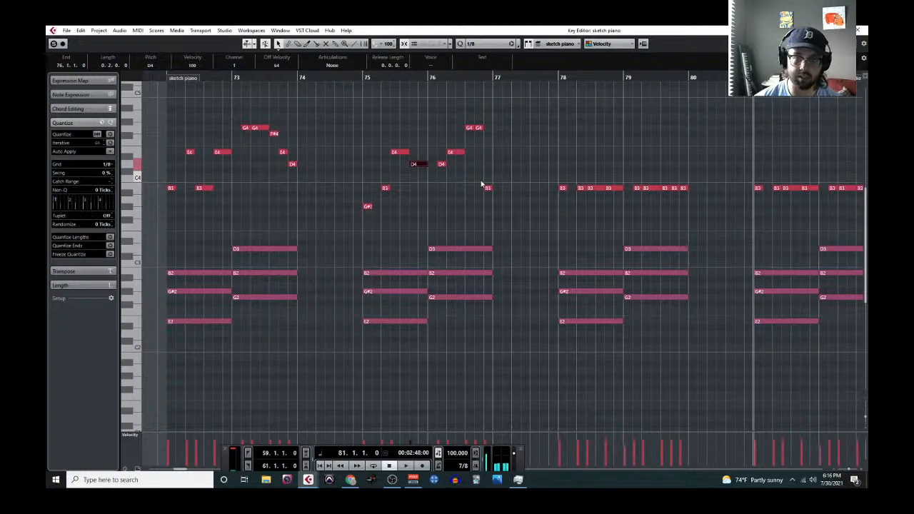
Play back the reworked two-bar phrase from bar 75
left_click(362, 77)
key("space")
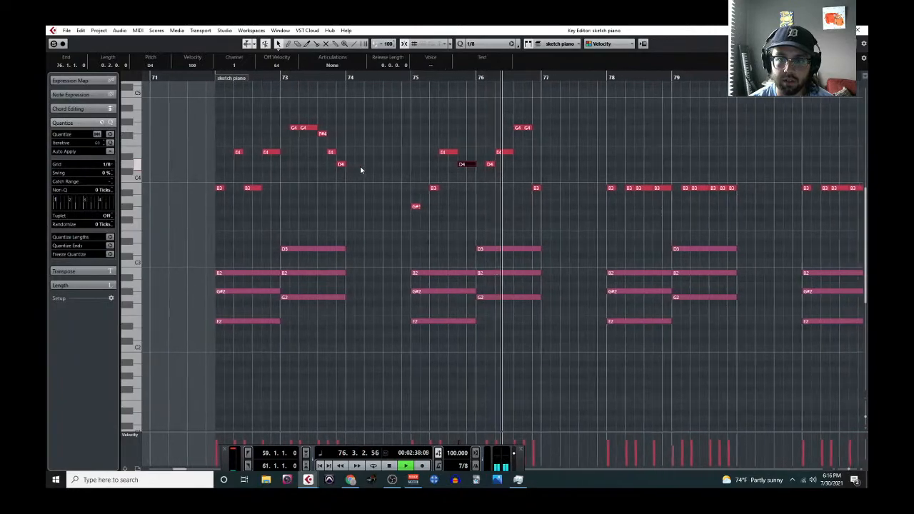
key("space")
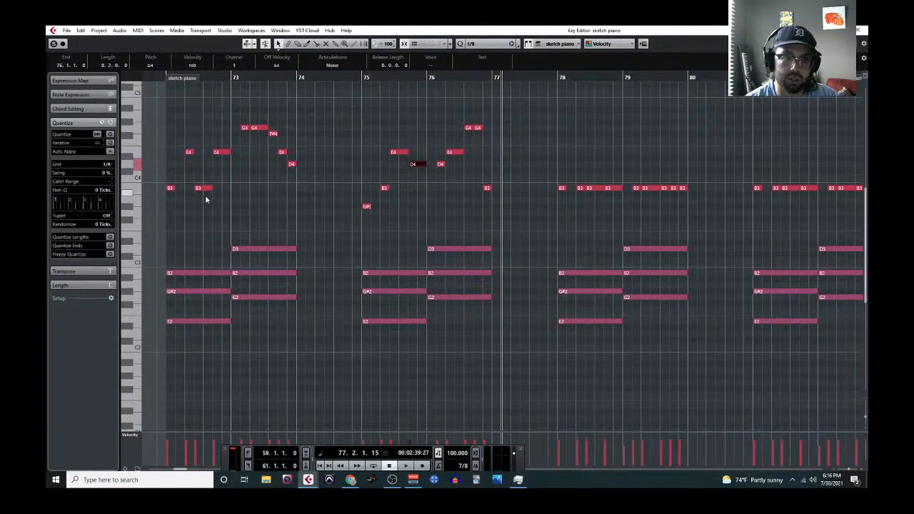
Move the first, second and last melody notes of bar 78 to G#3, A3 and D4, and play the phrase from bar 78
right_click(562, 191)
left_click(562, 191)
left_click(562, 200)
left_click_drag(563, 190, 608, 165)
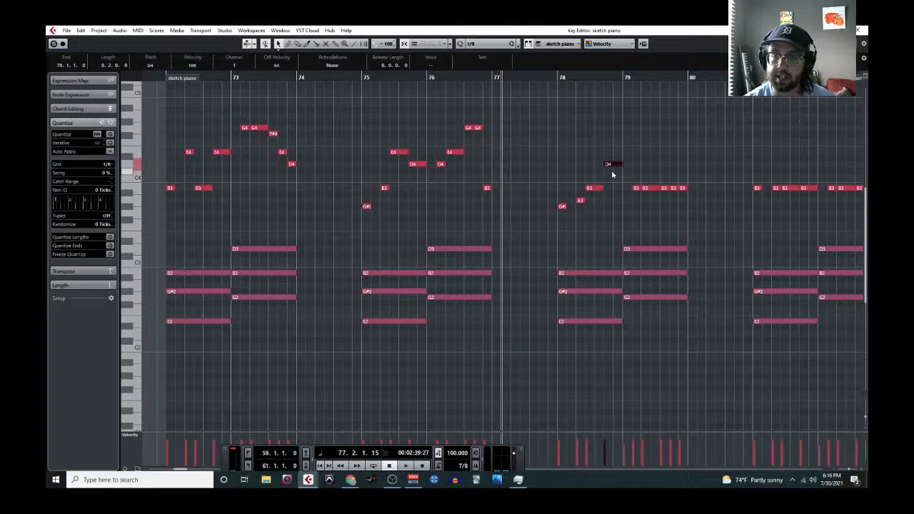
left_click(559, 77)
key("space")
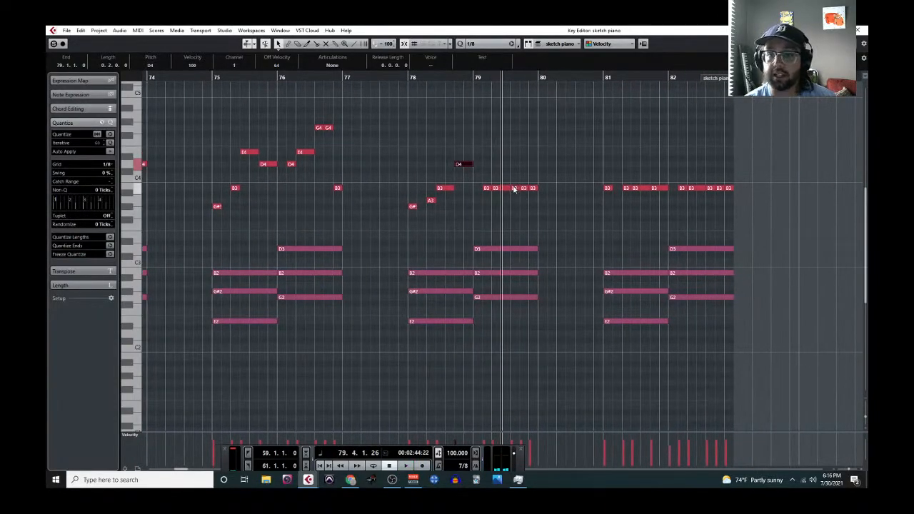
Raise the last three melody notes in bar 79 to D4, G4 and F#4, and play the phrase from bar 78
left_click_drag(516, 188, 529, 126)
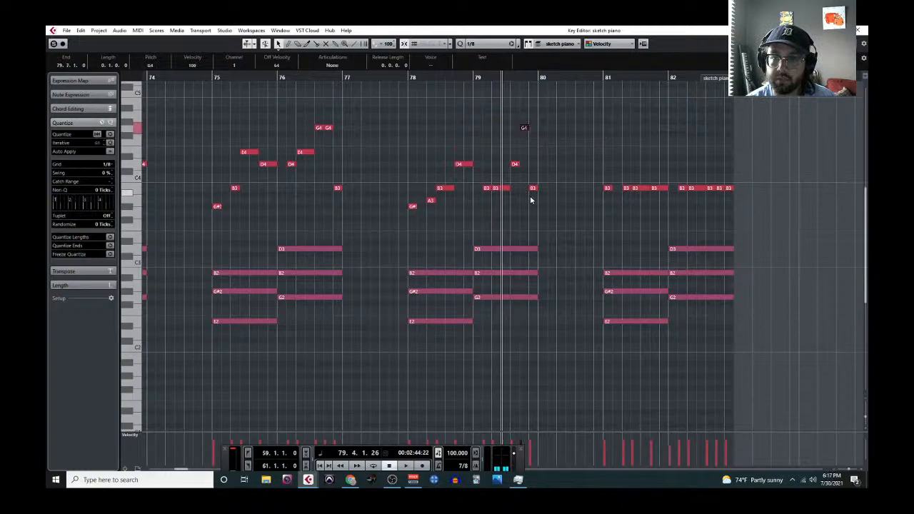
left_click_drag(533, 188, 533, 135)
left_click(409, 78)
key("space")
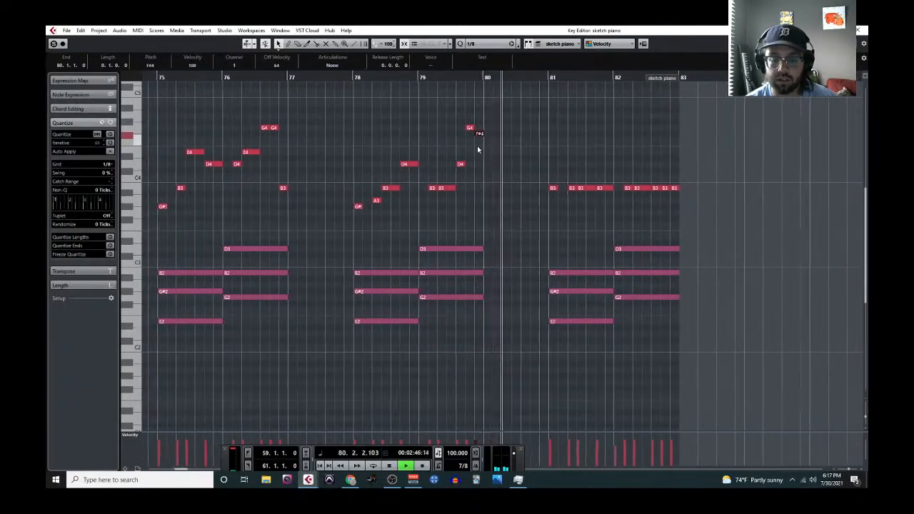
key("space")
Lower the final melody note in bar 79 to F4 and play the bar back
left_click_drag(473, 135, 473, 141)
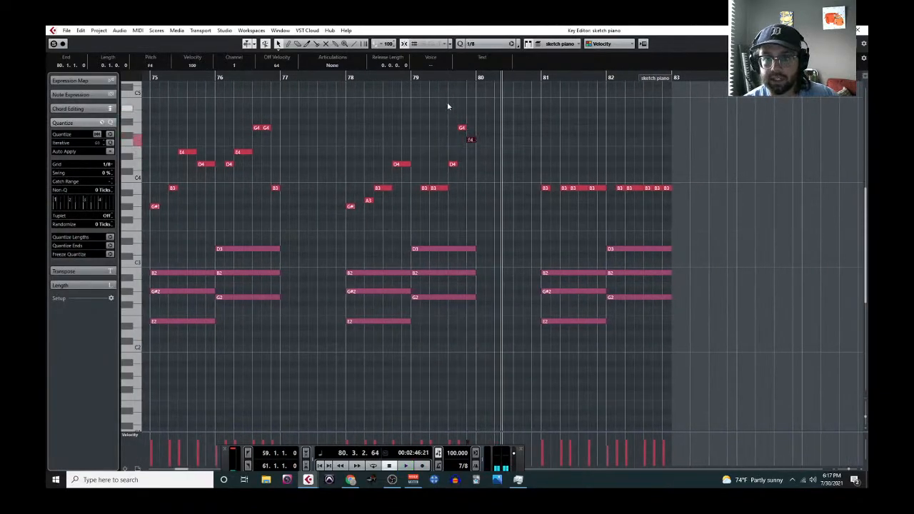
left_click(423, 78)
key("space")
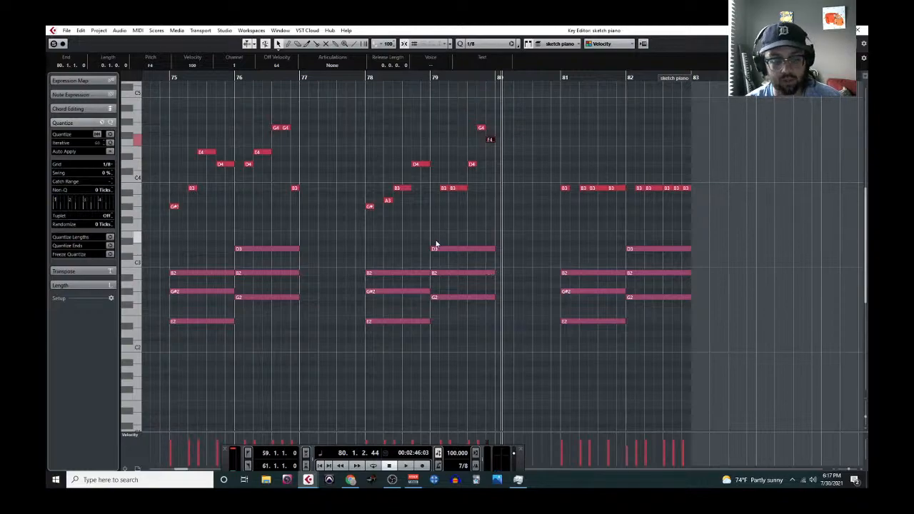
scroll(435, 242, "down", 4)
scroll(435, 242, "left", 2)
scroll(522, 260, "up", 3)
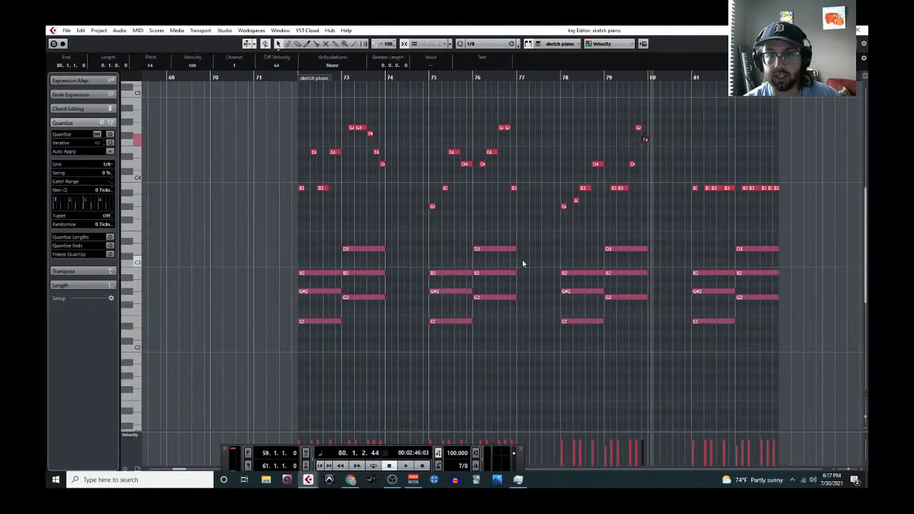
scroll(518, 266, "right", 2)
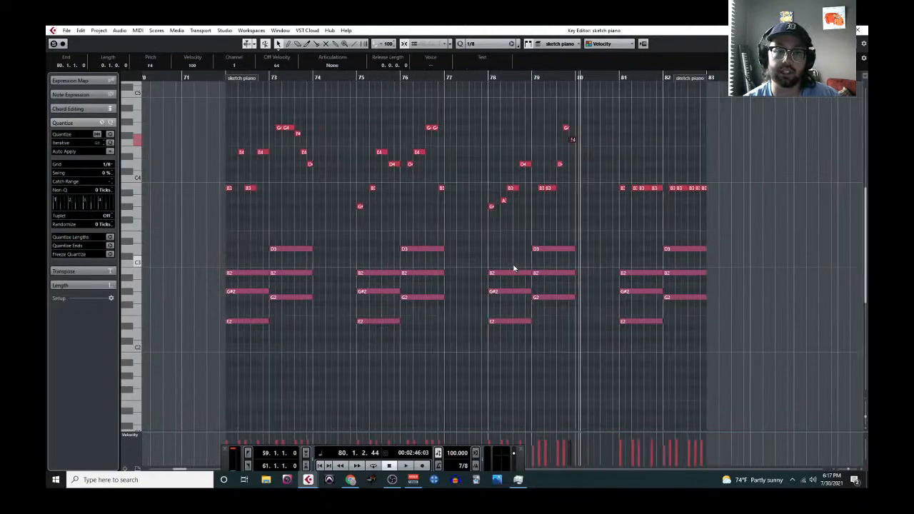
Play back the copied two-bar phrase from bar 81
scroll(513, 263, "right", 2)
scroll(583, 253, "up", 2)
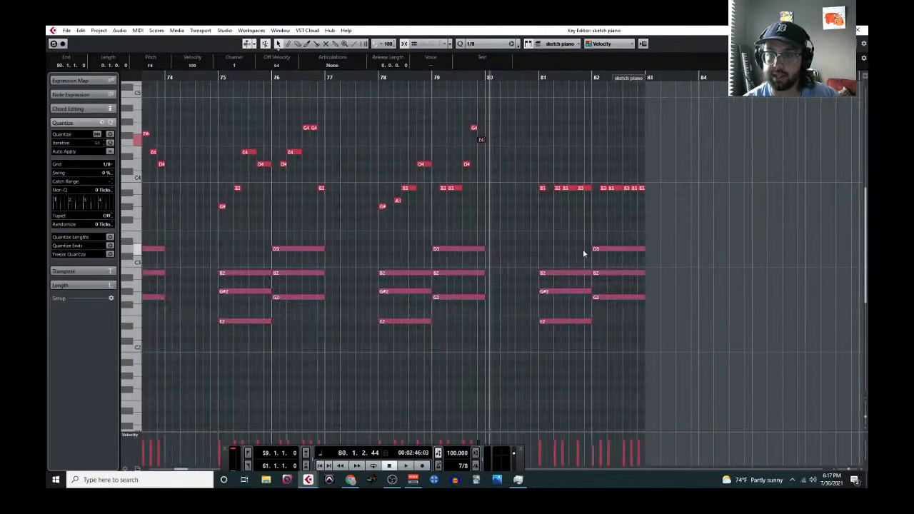
left_click(541, 78)
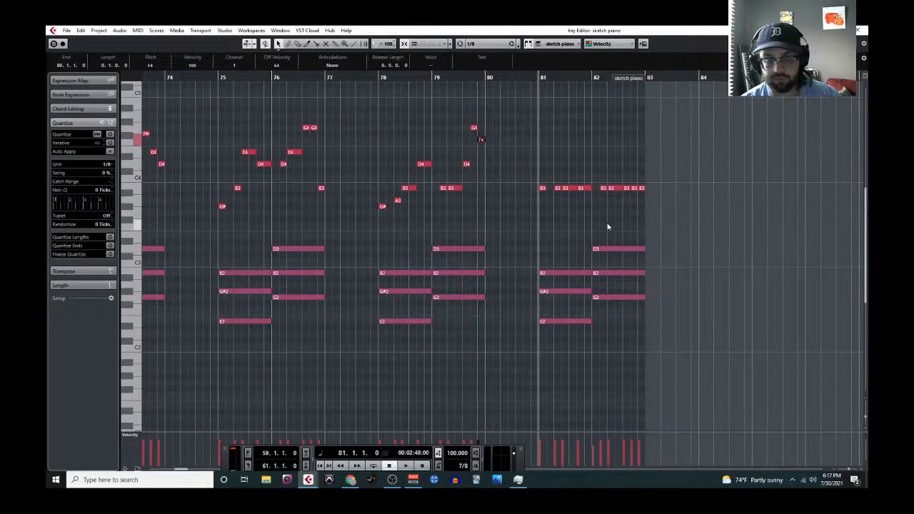
key("space")
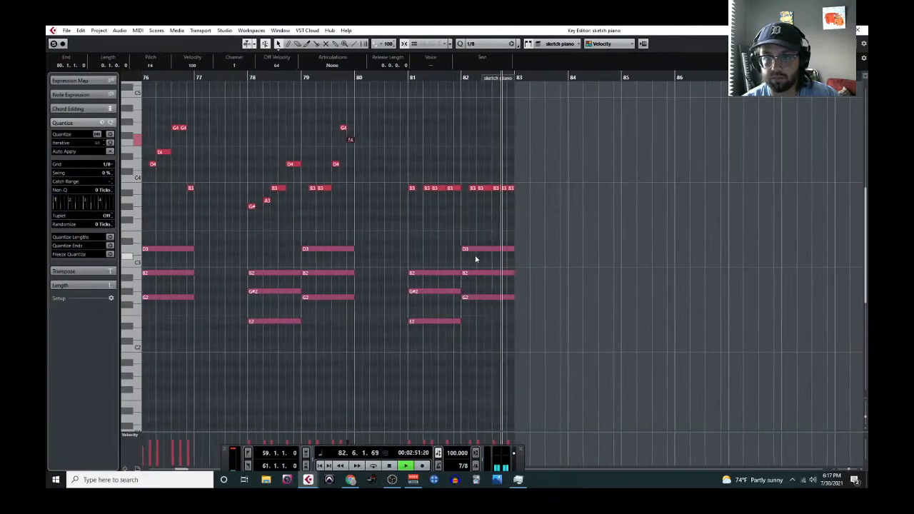
key("space")
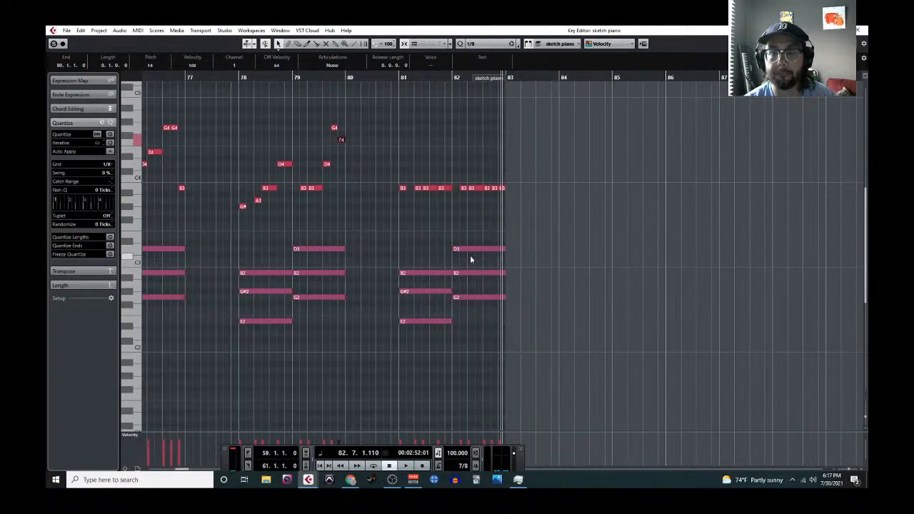
Lower the second and fourth melody notes of bar 81 to G#3, and the melody of bar 82 to A3 followed by four G3 notes
scroll(388, 218, "down", 2)
scroll(387, 217, "left", 3)
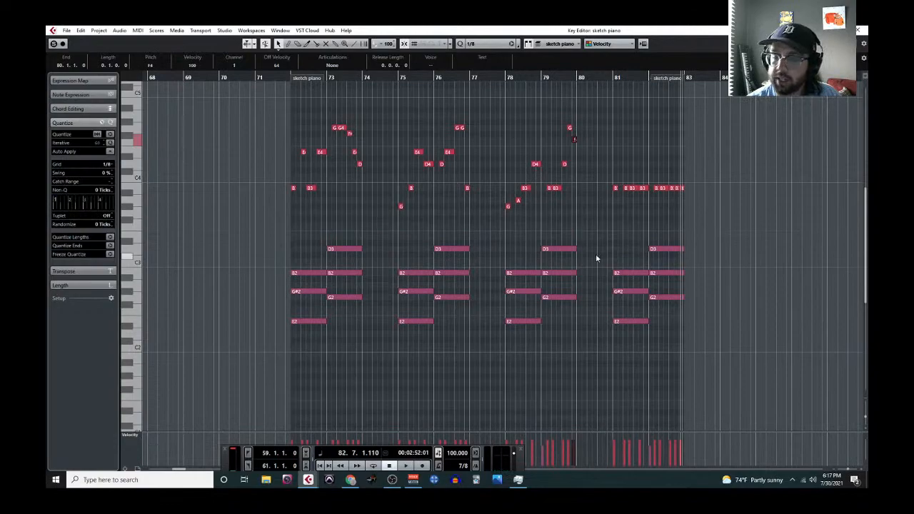
scroll(590, 261, "up", 1)
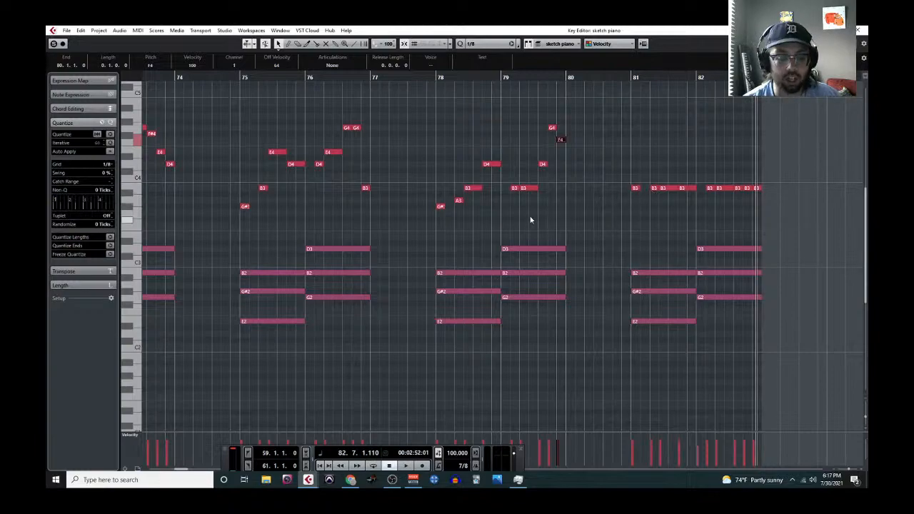
scroll(525, 212, "down", 3)
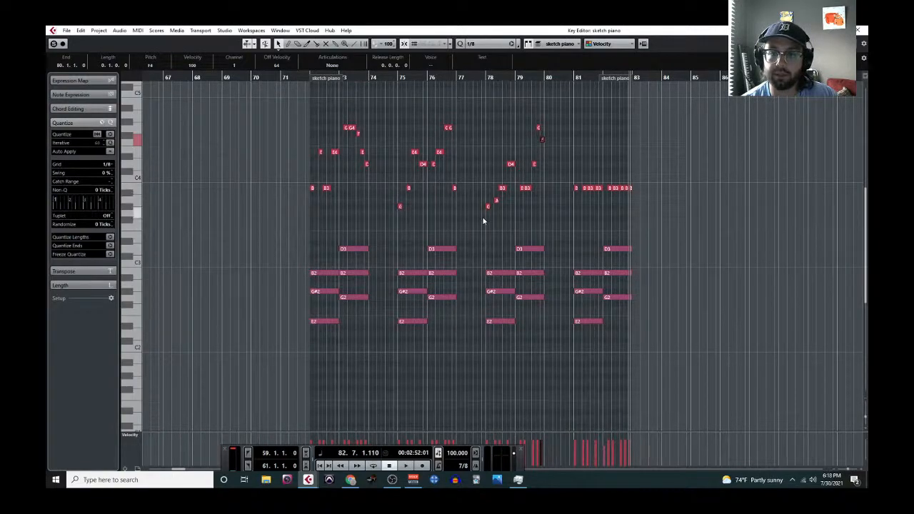
scroll(588, 204, "up", 2)
left_click_drag(599, 189, 672, 213)
left_click(632, 190)
left_click_drag(685, 182, 716, 210)
key("Down")
key("Down")
key("Down")
key("Down")
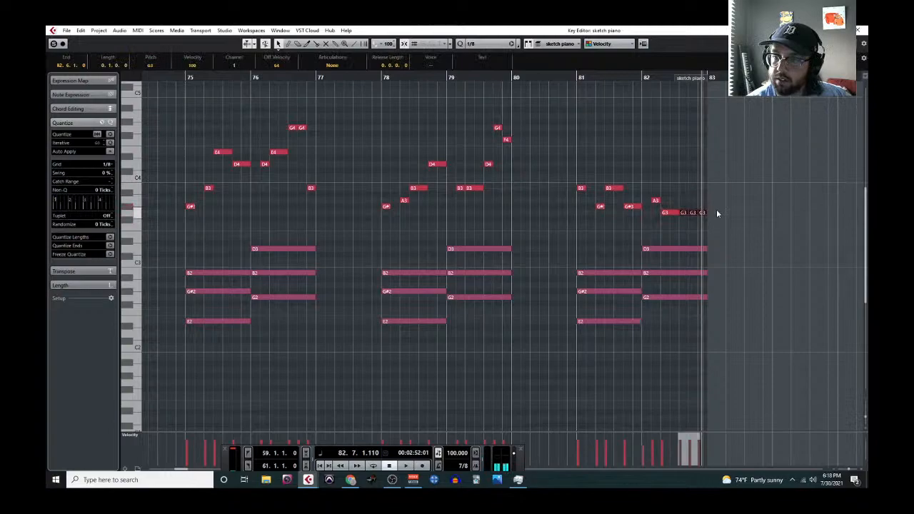
Lower the last two melody notes of bar 82 to F3 and D3, and play the phrase from bar 81
left_click(696, 213)
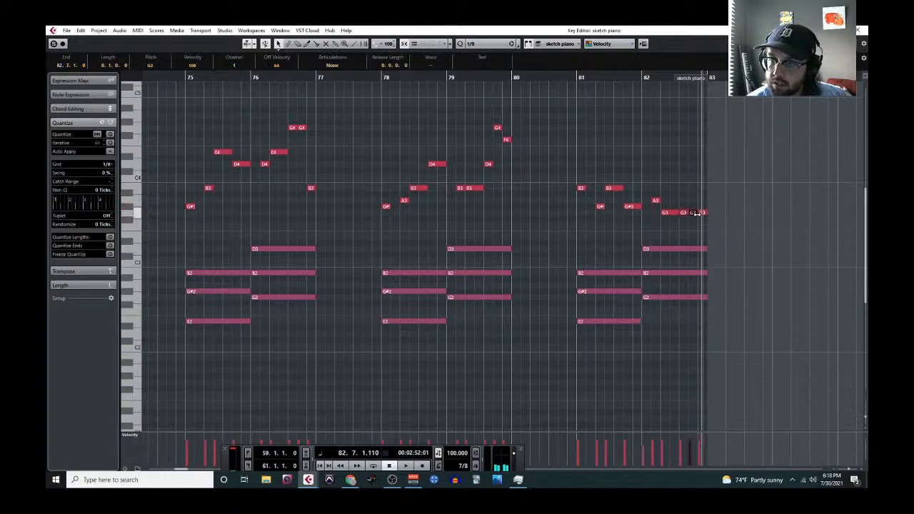
key("Down")
key("Down")
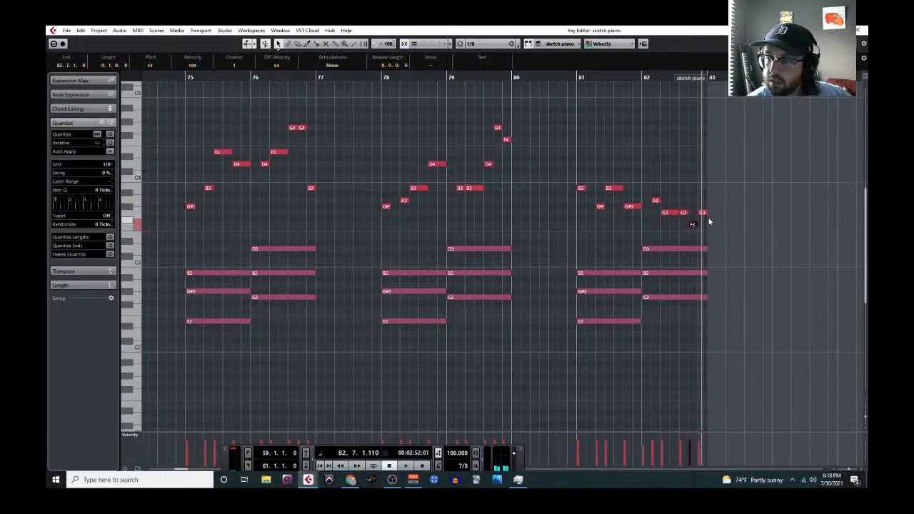
left_click(705, 215)
key("Down")
key("Down")
key("Down")
key("Down")
key("Down")
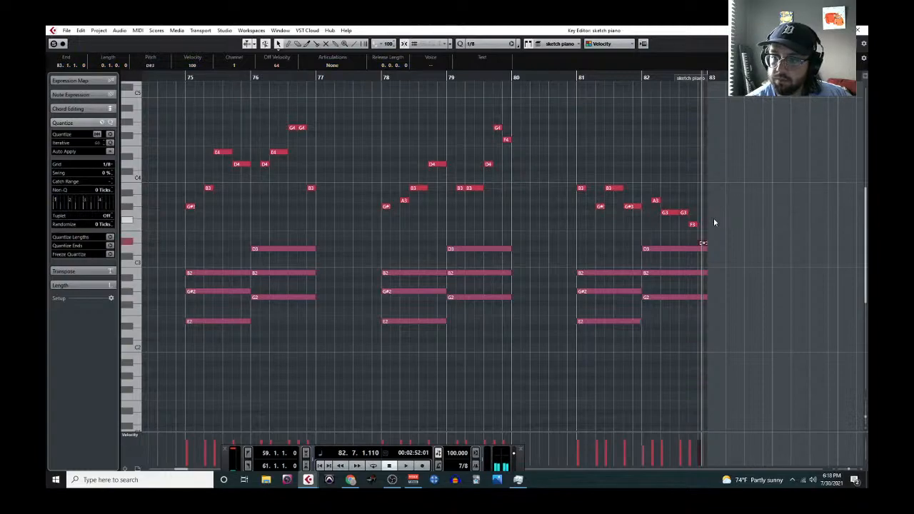
left_click(577, 77)
key("space")
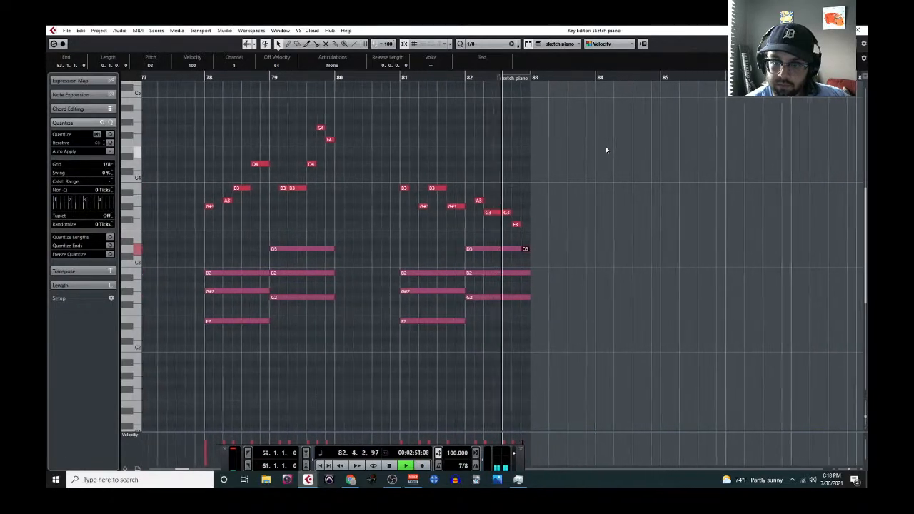
key("space")
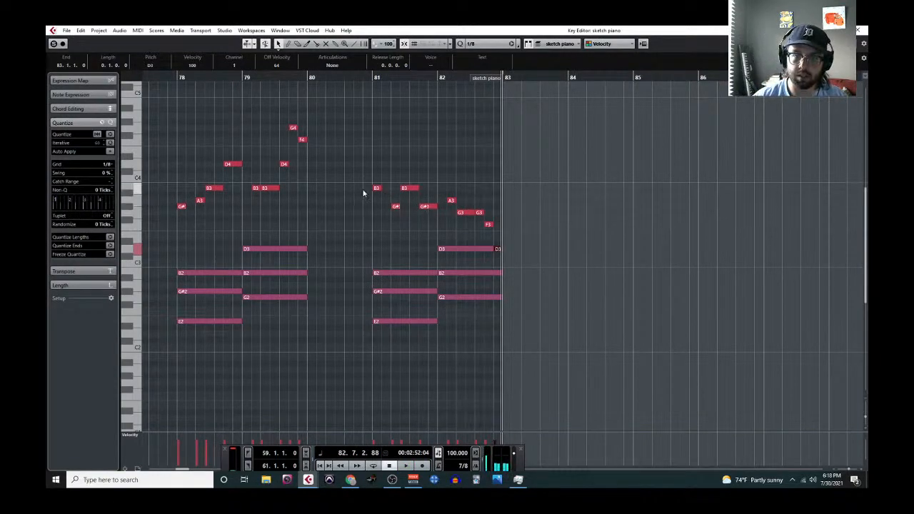
Lower the last melody note of bar 81 to E3 and play the phrase from bar 81
left_click(431, 208)
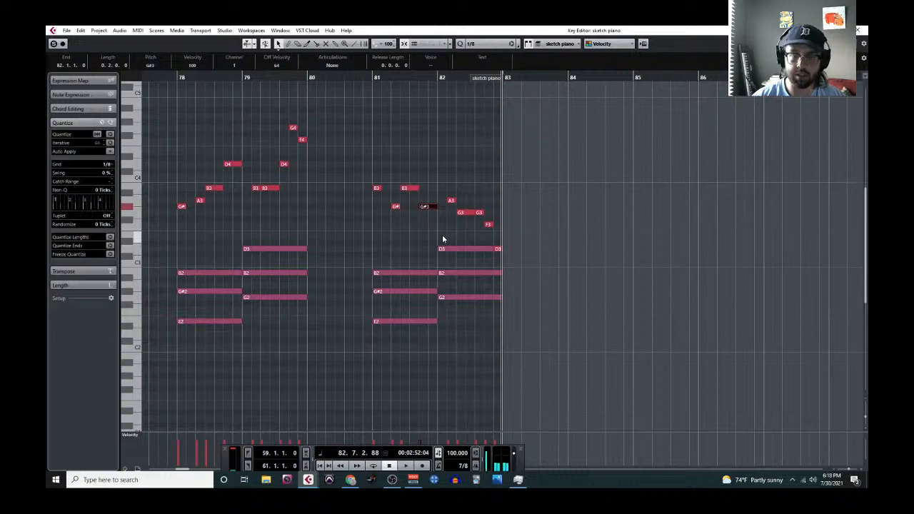
key("Down")
key("Down")
key("Down")
key("Down")
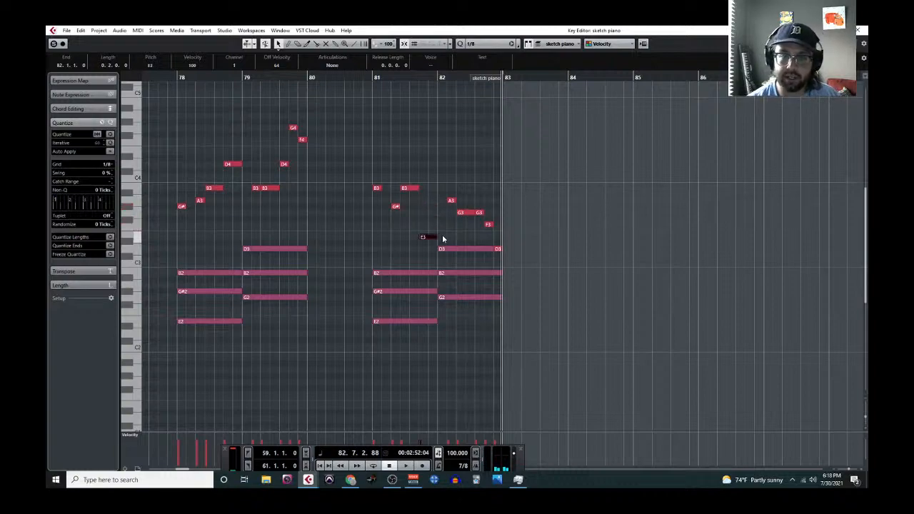
left_click(366, 76)
key("space")
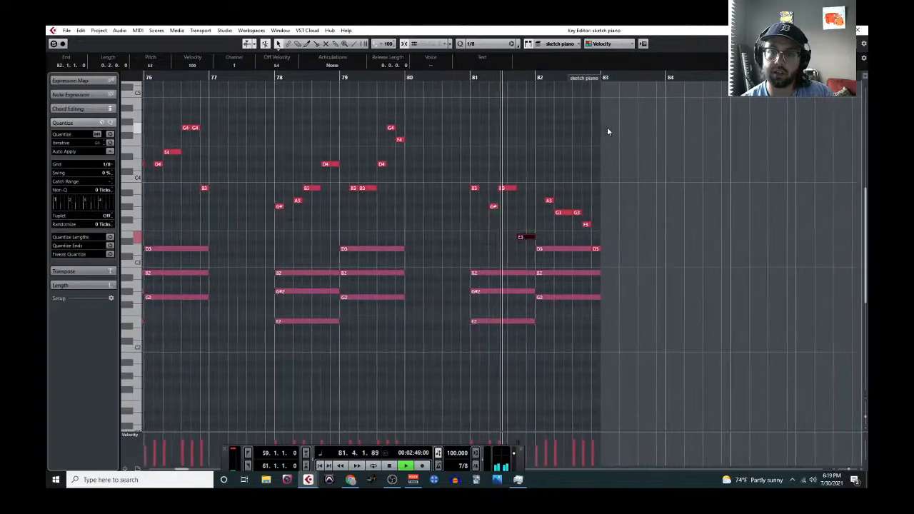
key("space")
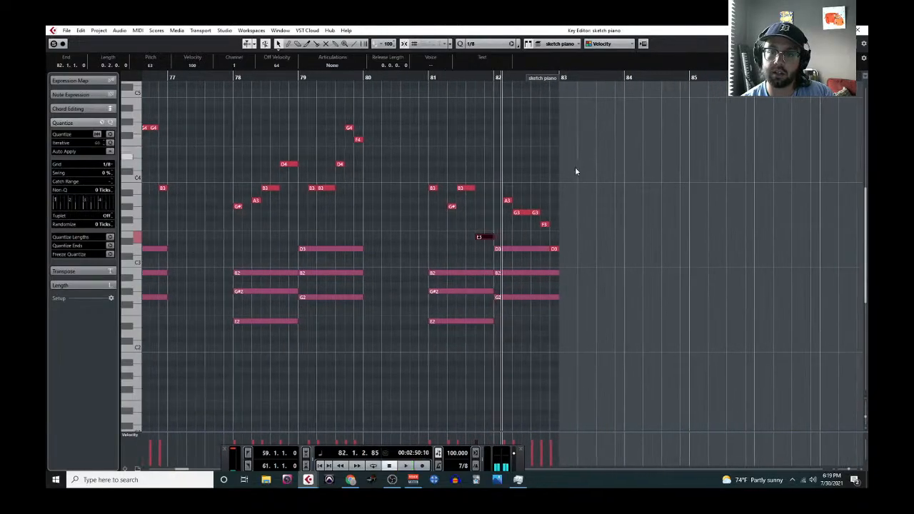
Raise the second melody note of bar 82 to B3 and the last three notes to D4, C4 and A3
left_click_drag(520, 212, 523, 189)
left_click(536, 212)
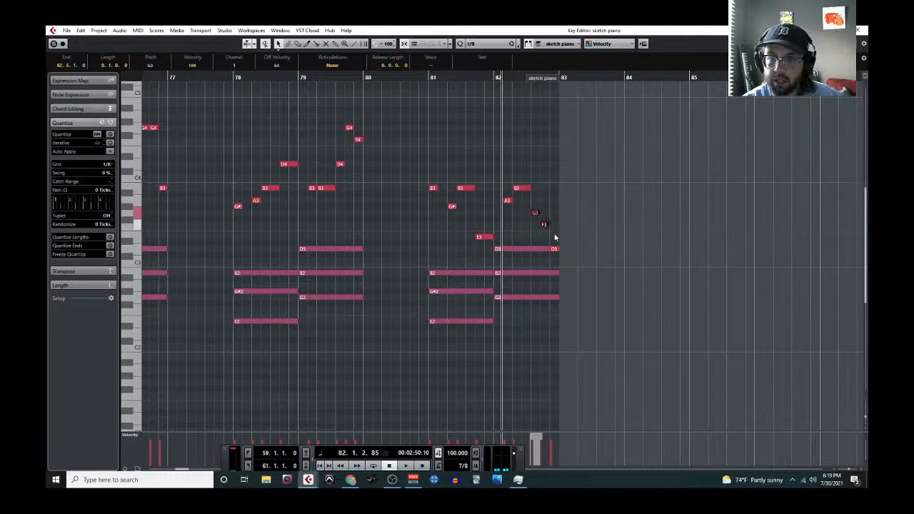
left_click(554, 250)
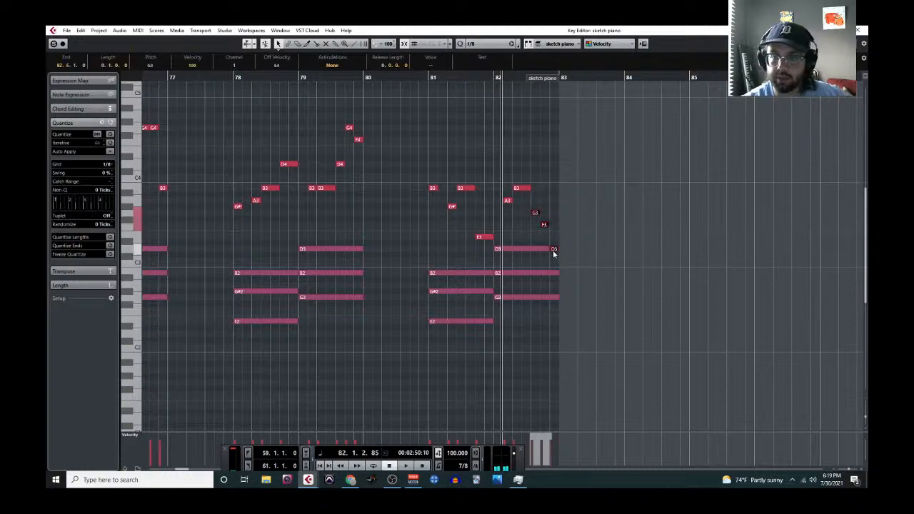
key("Up")
key("Up")
key("Up")
key("Up")
key("Up")
key("Up")
key("Up")
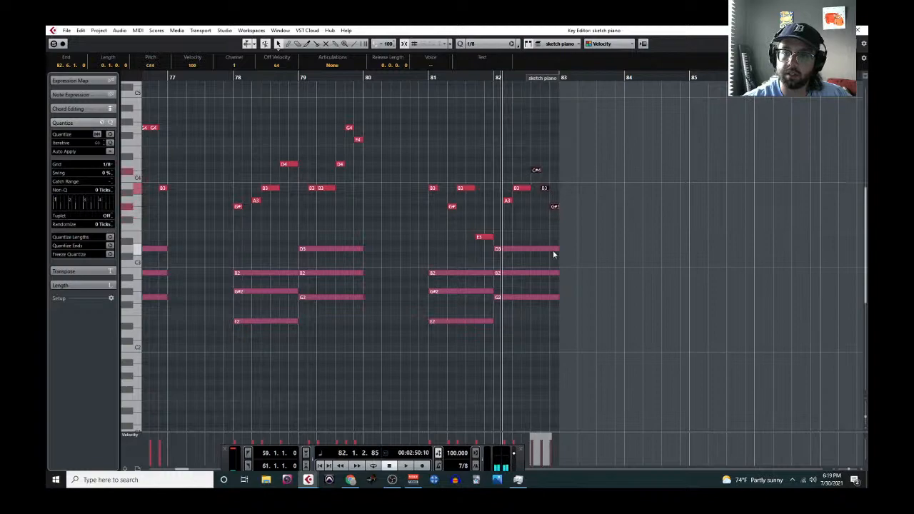
Lower the final melody note of bar 82 to G3 and play the phrase from bar 81
left_click(555, 203)
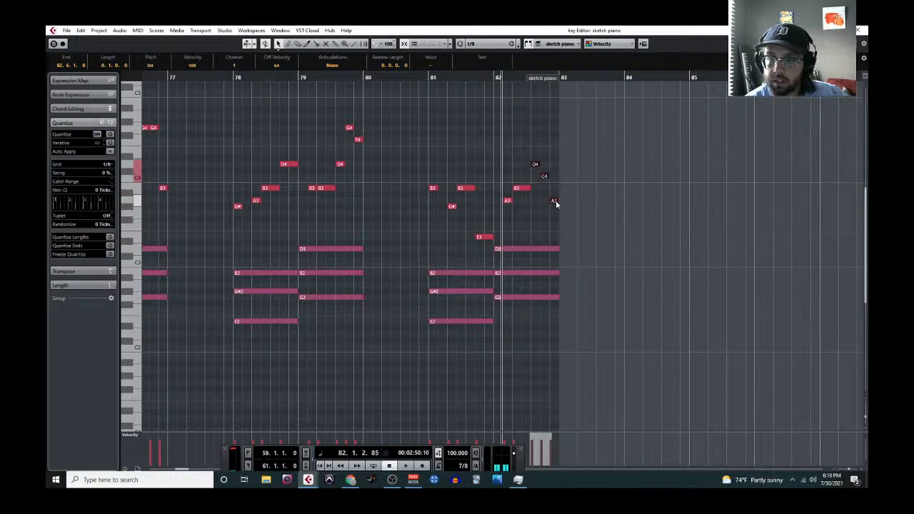
key("Down")
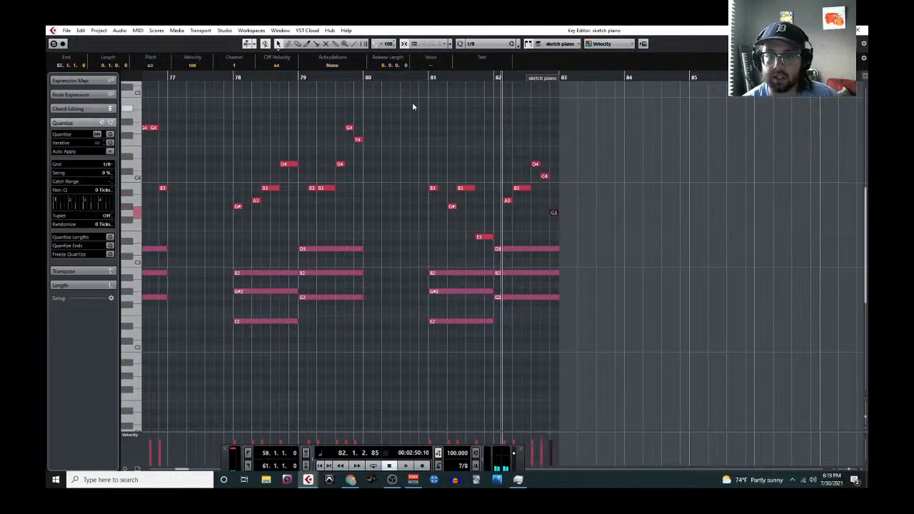
key("space")
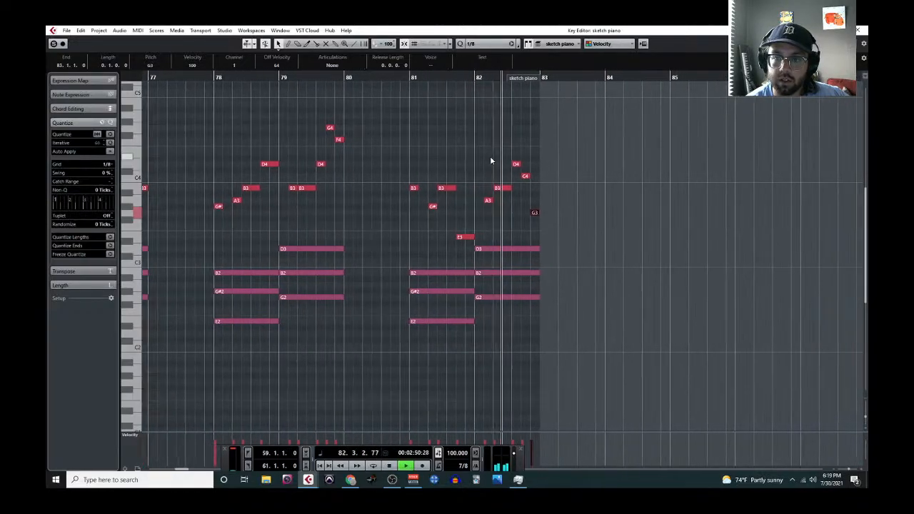
key("space")
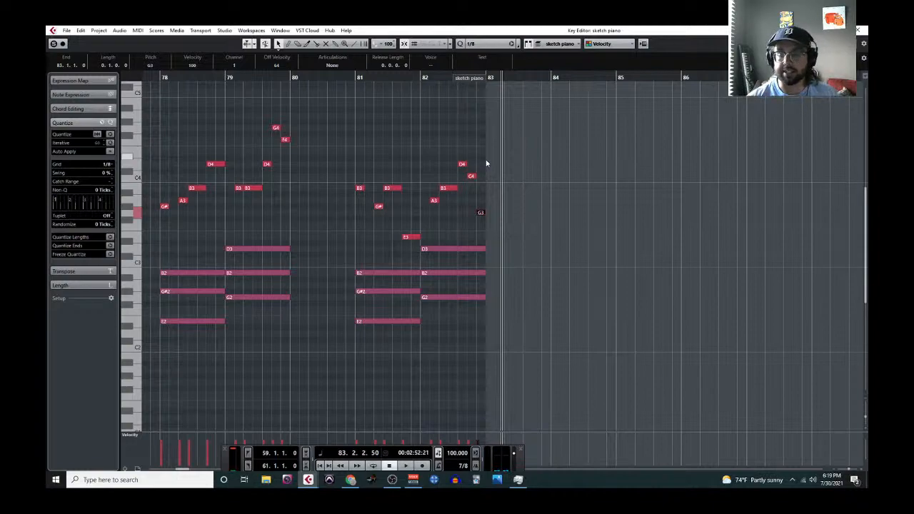
Leave the Key Editor and review the form, energy and theme notes in the project Notepad
key("Return")
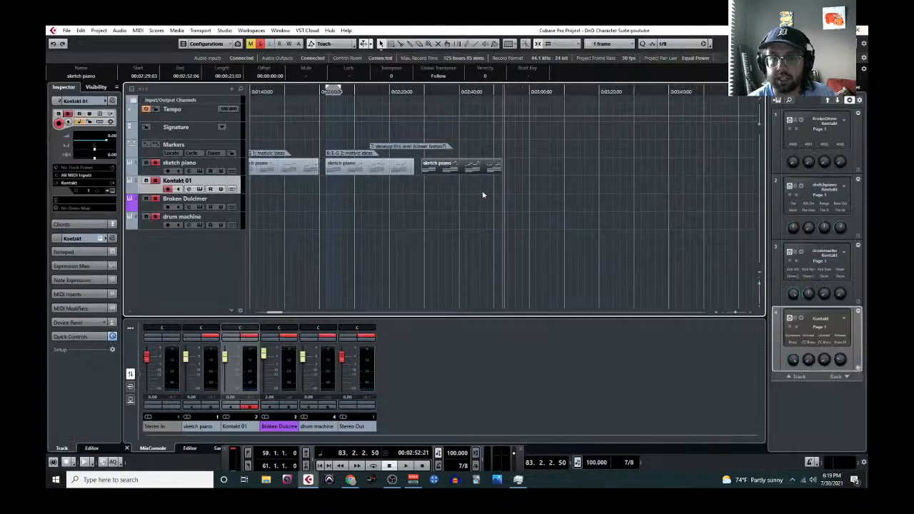
scroll(347, 187, "left", 3)
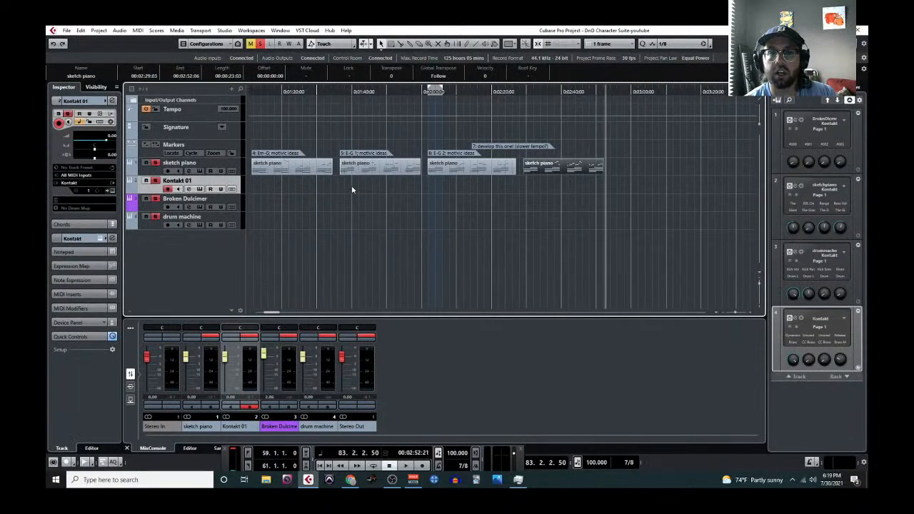
scroll(353, 191, "down", 1)
scroll(353, 190, "left", 1)
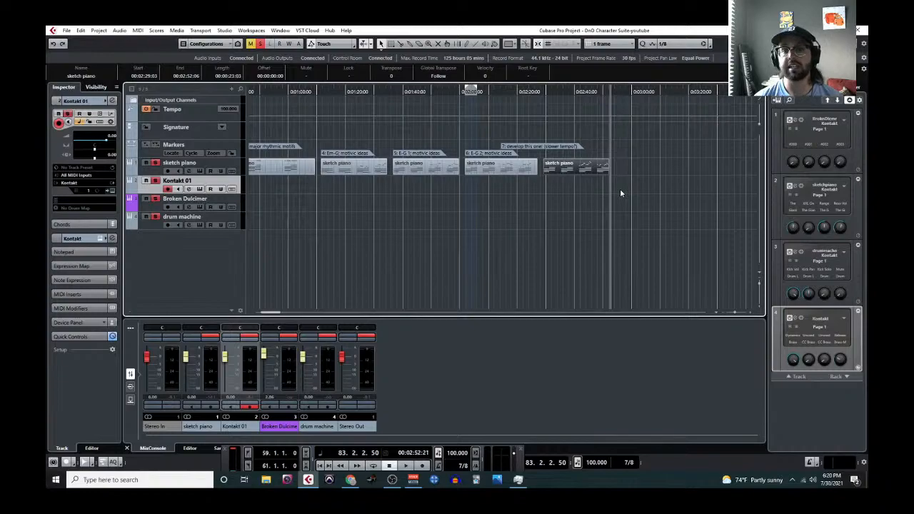
left_click(98, 30)
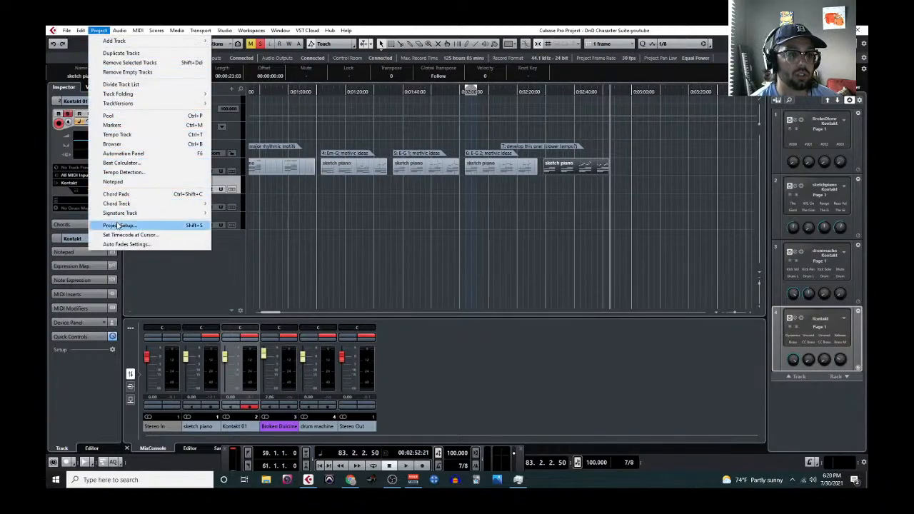
left_click(112, 182)
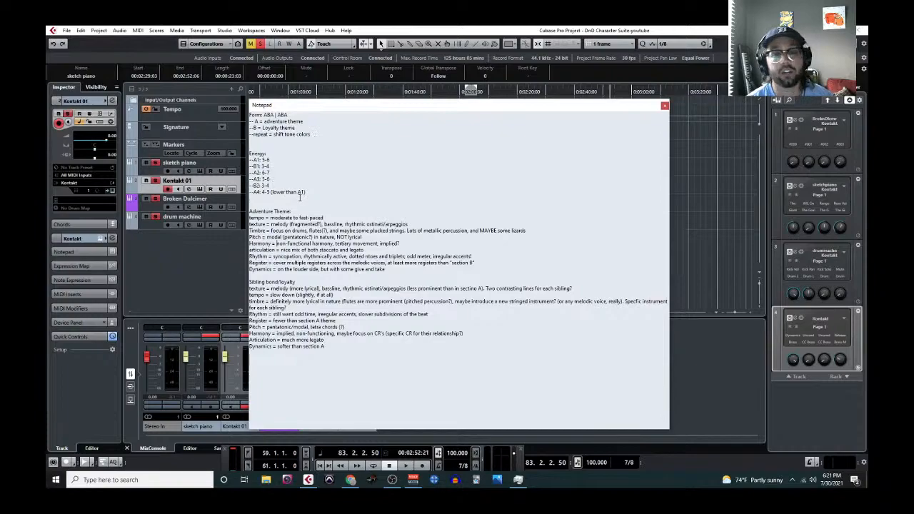
left_click(664, 107)
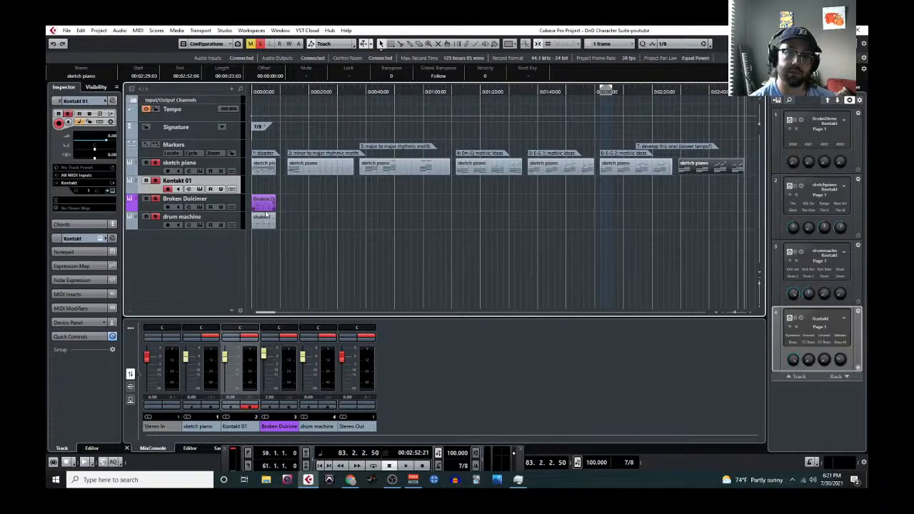
Open the sketch piano part under the minor to major rhythmic motifs marker in the Key Editor, examine its phrases and close it
left_click(303, 171)
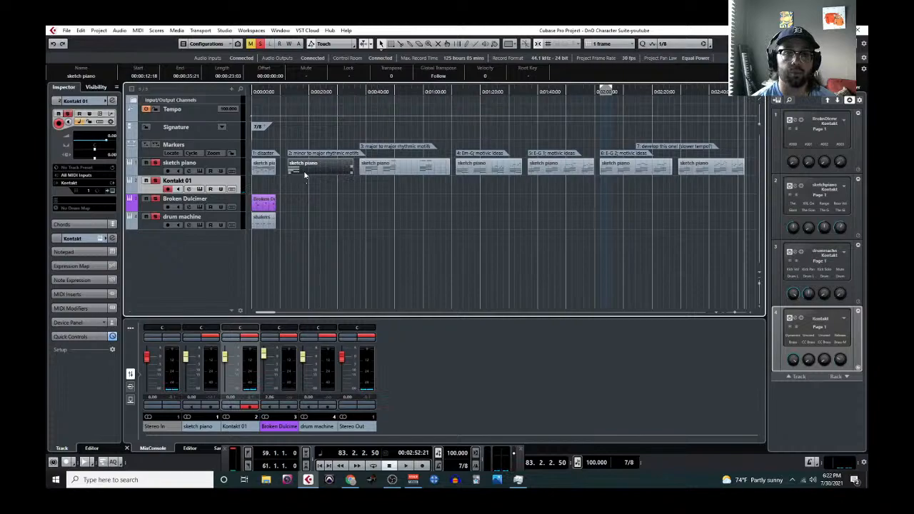
left_click(137, 30)
left_click(154, 40)
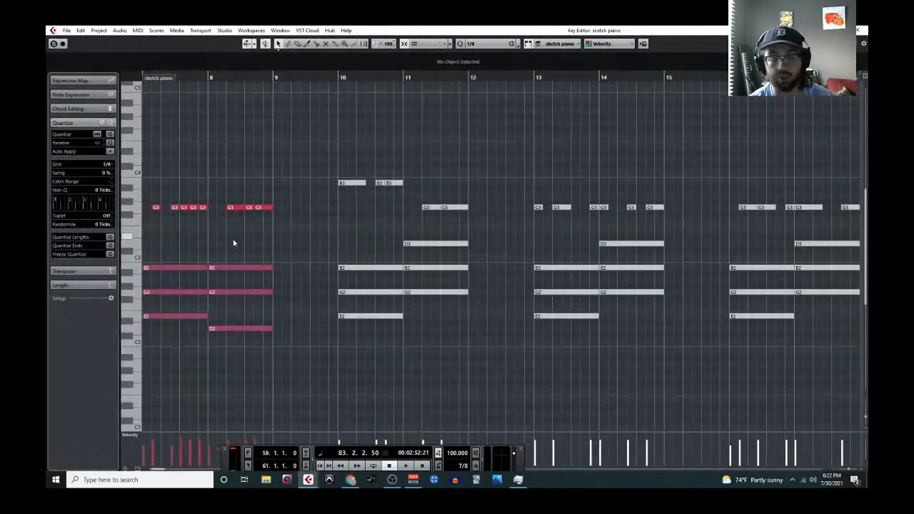
scroll(233, 243, "down", 2, "ctrl")
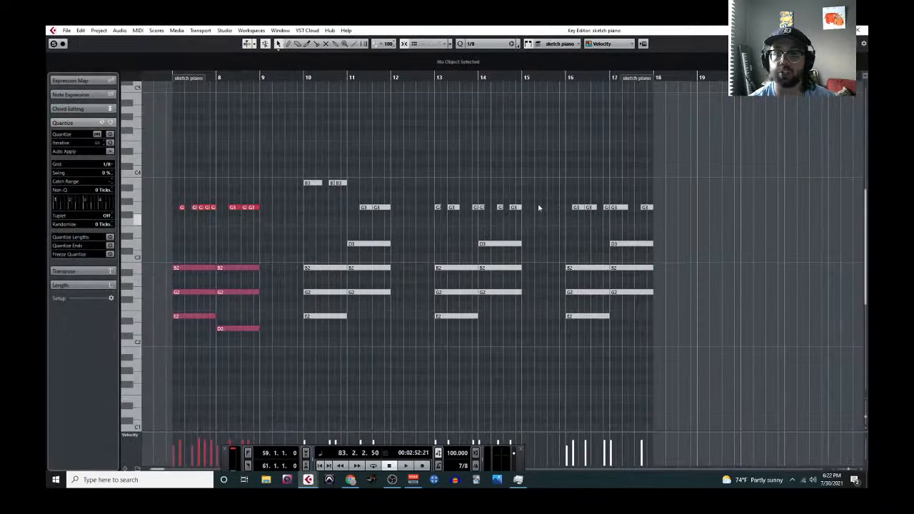
left_click(859, 30)
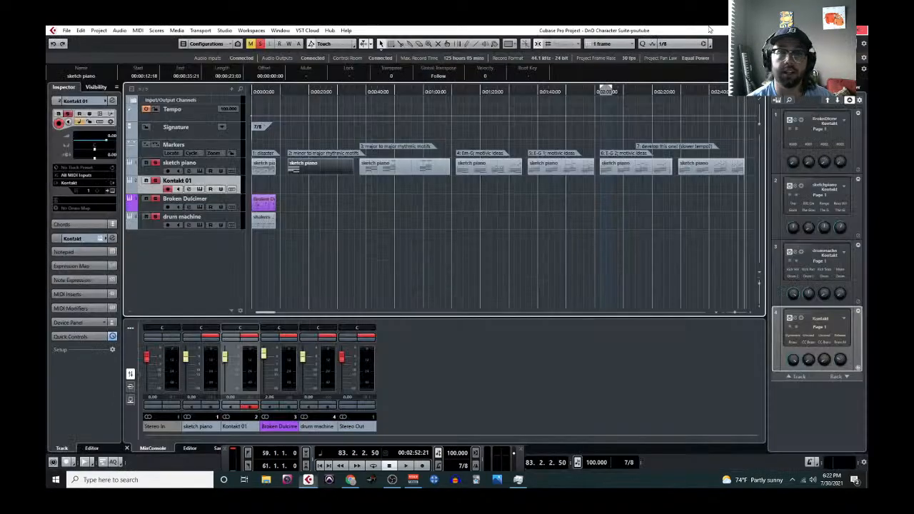
Open the project Notepad, reread the Adventure Theme and Sibling bond notes, and close it
left_click(99, 30)
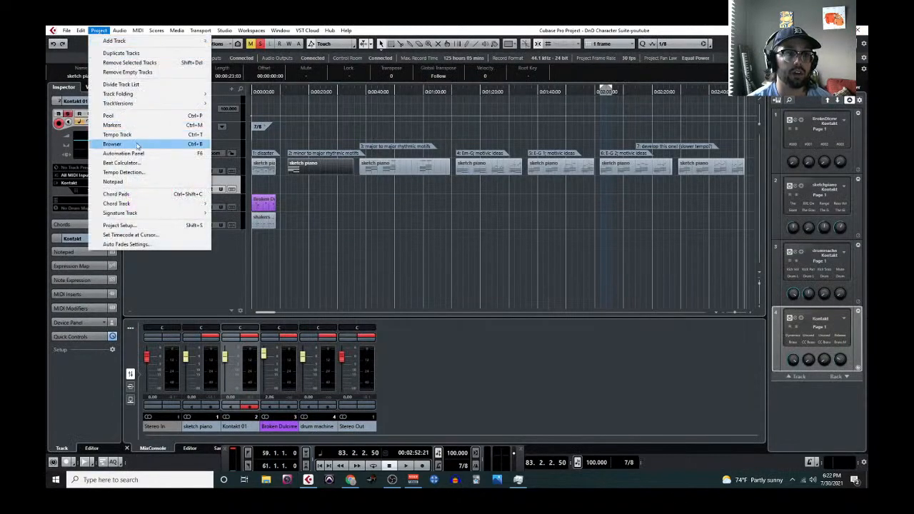
left_click(117, 182)
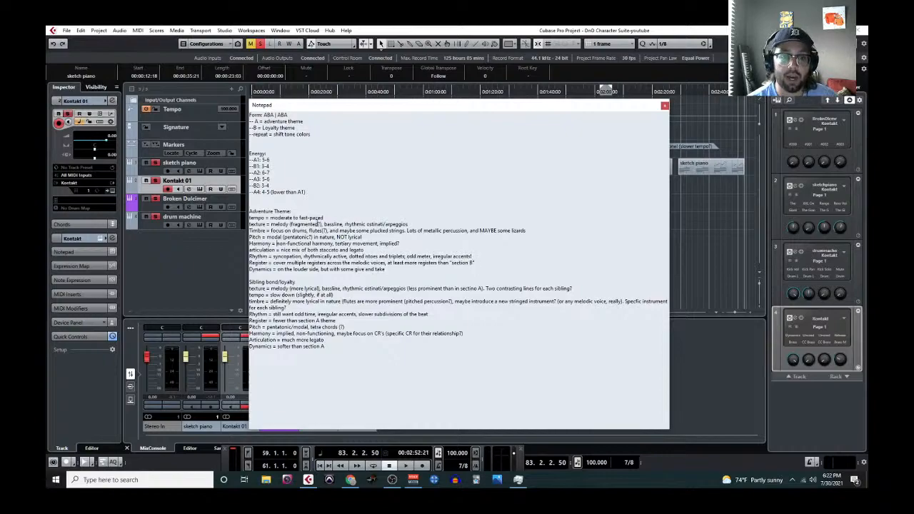
left_click(664, 107)
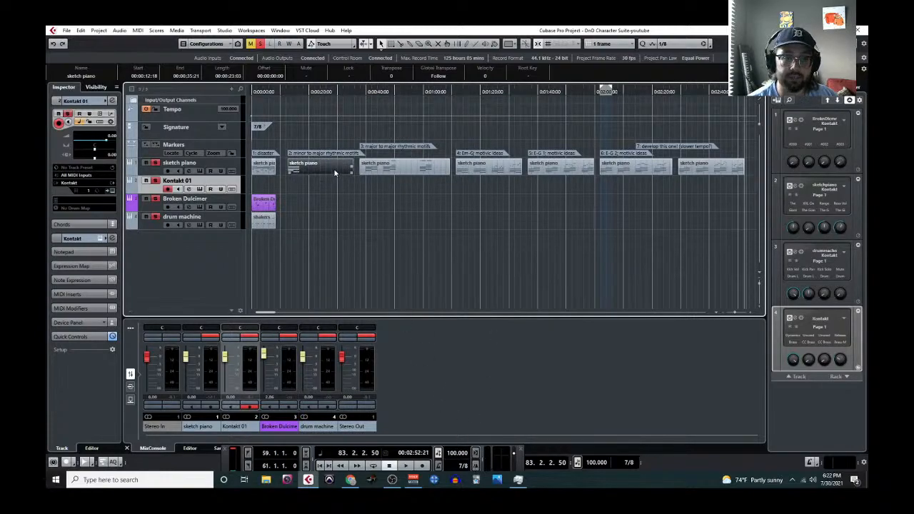
Open the sketch piano part under the minor to major rhythmic motifs marker in the Key Editor, examine its rhythms and close it
left_click(138, 30)
left_click(153, 43)
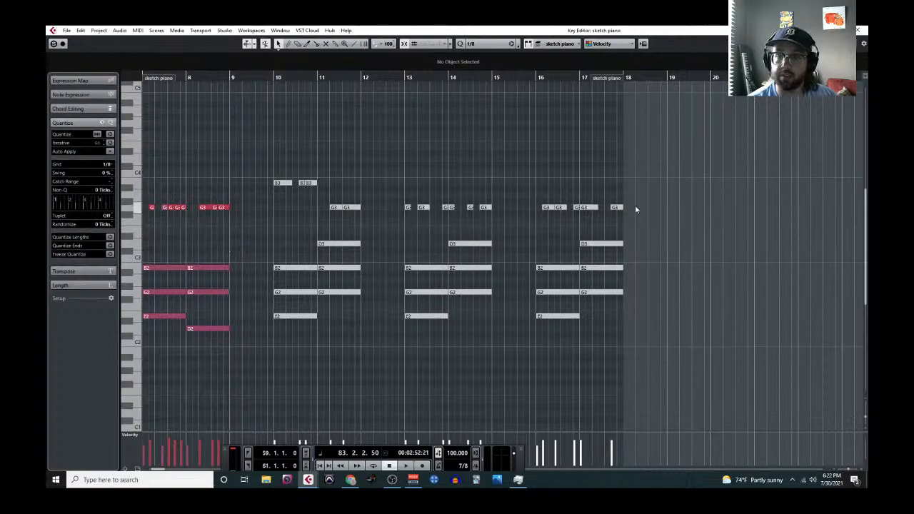
left_click(861, 30)
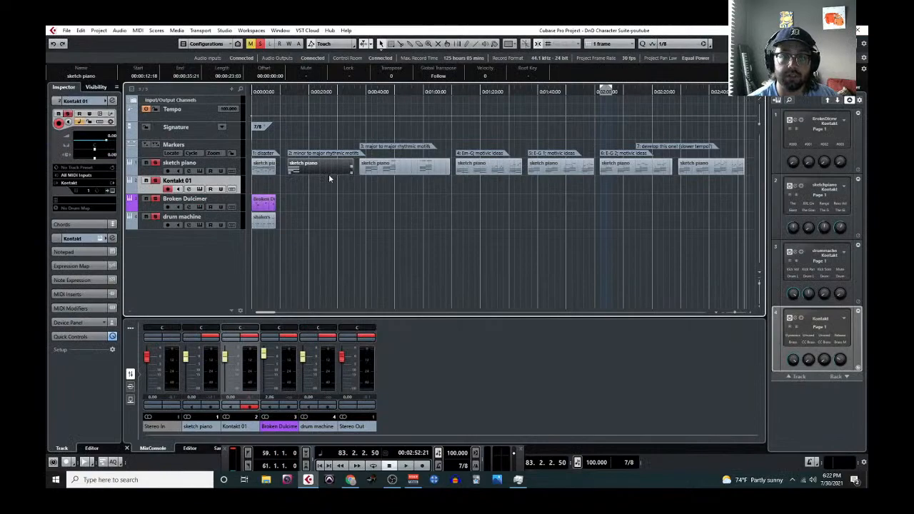
Open the sketch piano part under the major to major rhythmic motifs marker in the Key Editor, examine its four phrases and close it
left_click(407, 167)
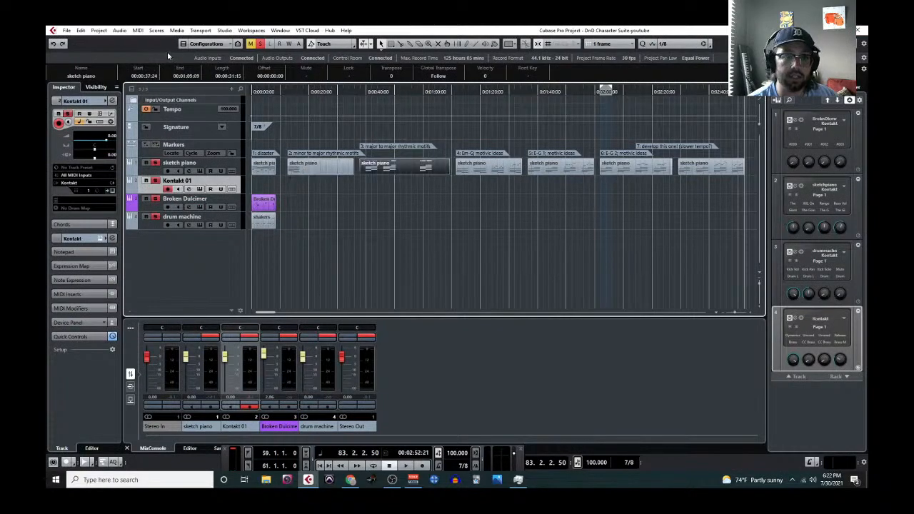
left_click(138, 30)
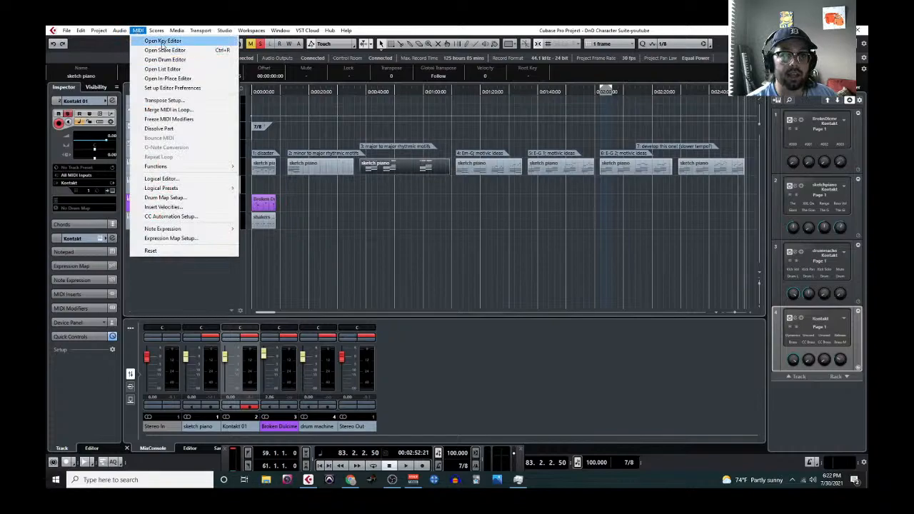
left_click(163, 41)
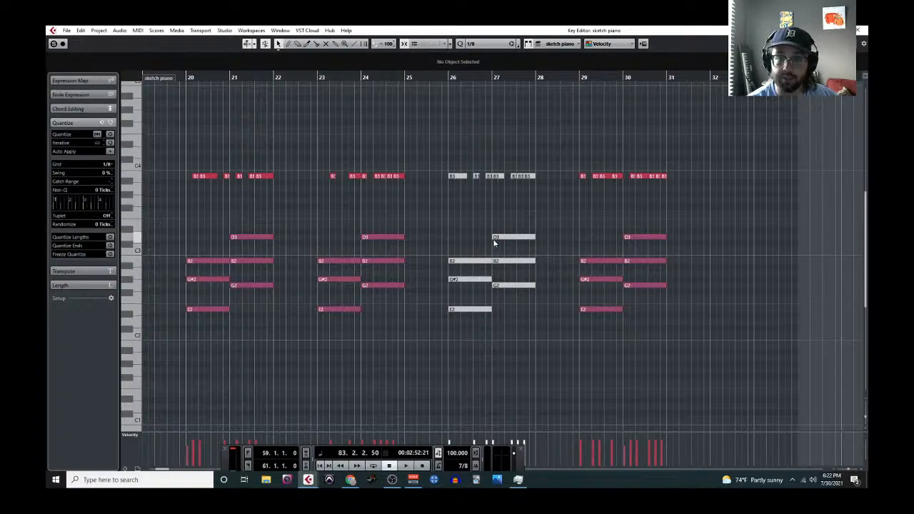
left_click(862, 30)
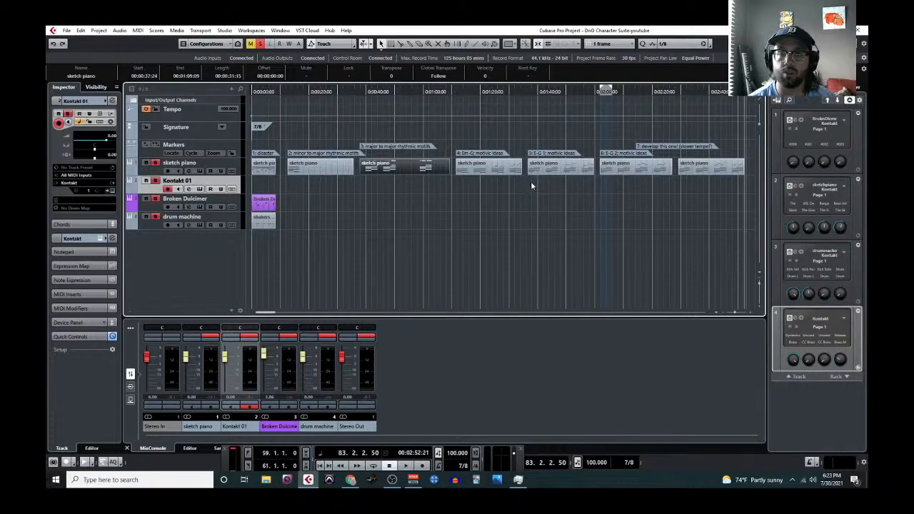
Open the sketch piano part under the Em-G motivic ideas marker in the Key Editor and play it from just before bar 35
left_click(456, 92)
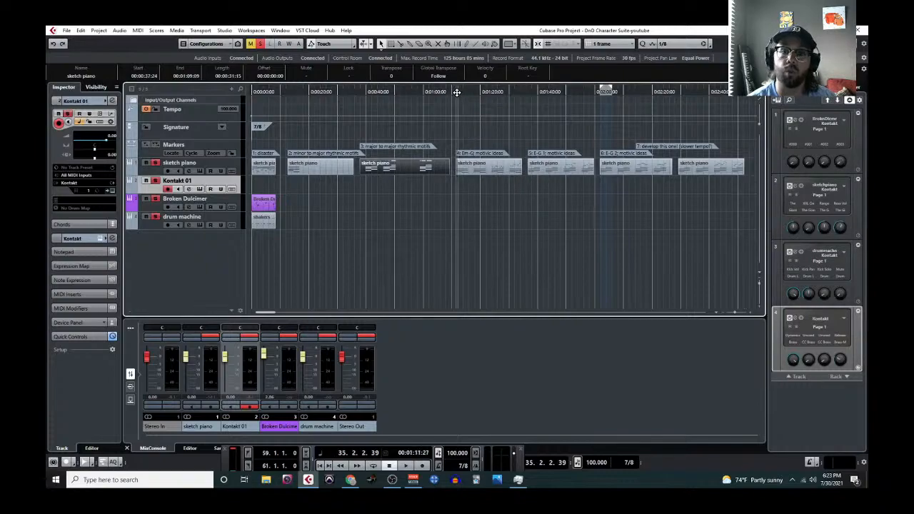
left_click(482, 165)
left_click(140, 31)
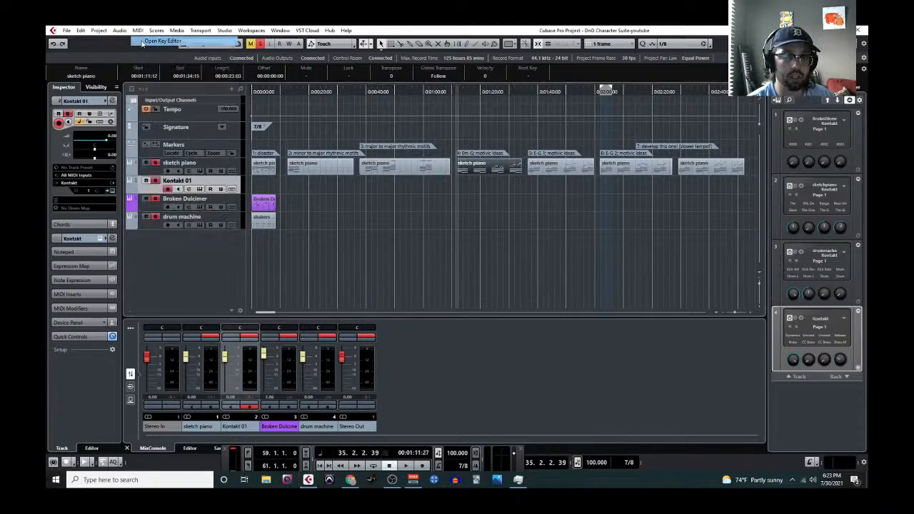
left_click(164, 39)
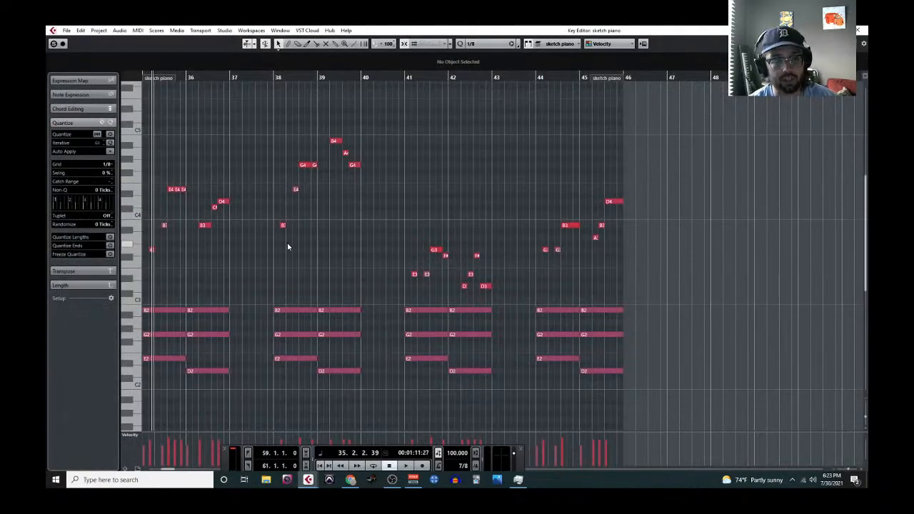
scroll(287, 244, "left", 2)
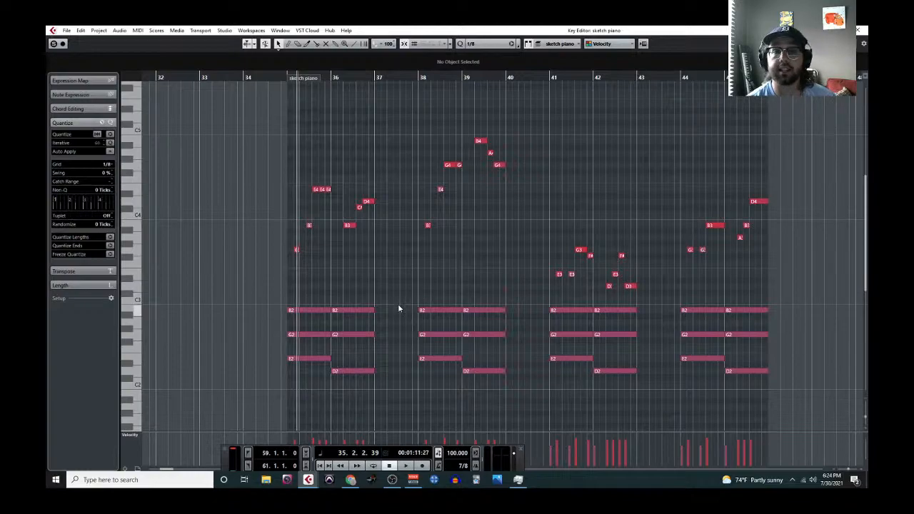
left_click(281, 76)
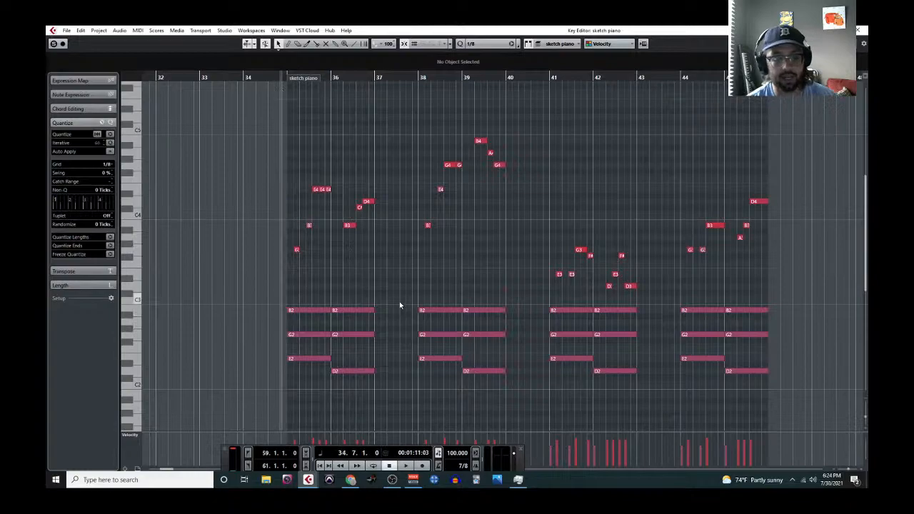
scroll(397, 259, "right", 2)
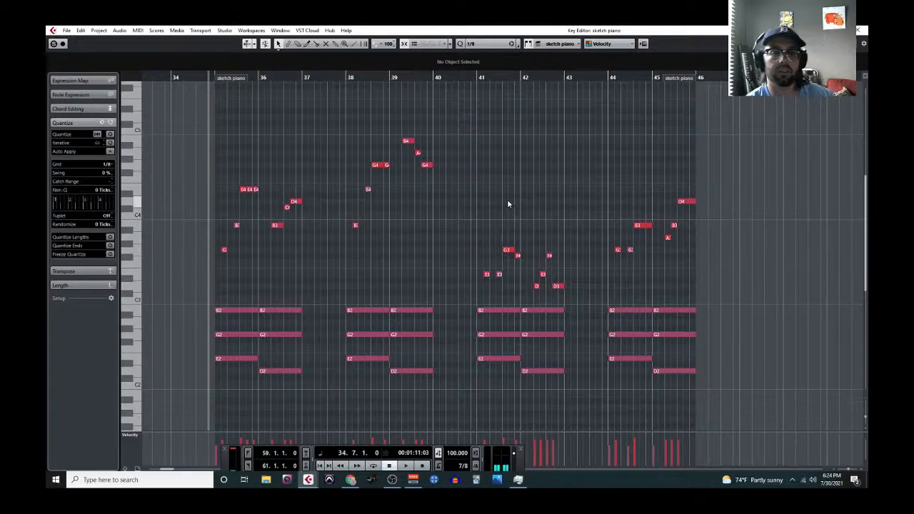
key("space")
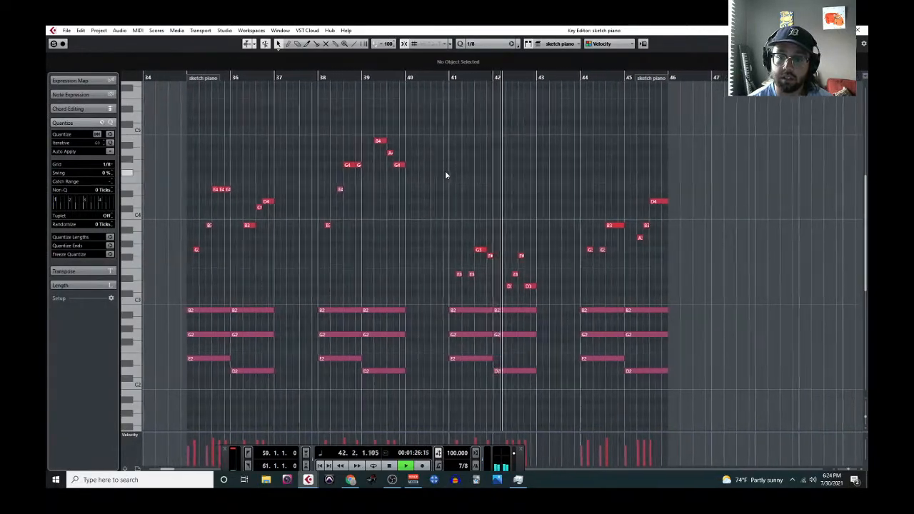
key("space")
Mute the melody and chord notes of the phrase in bars 41 and 42 and play on through the phrase in bars 44 and 45
left_click_drag(402, 214, 502, 393)
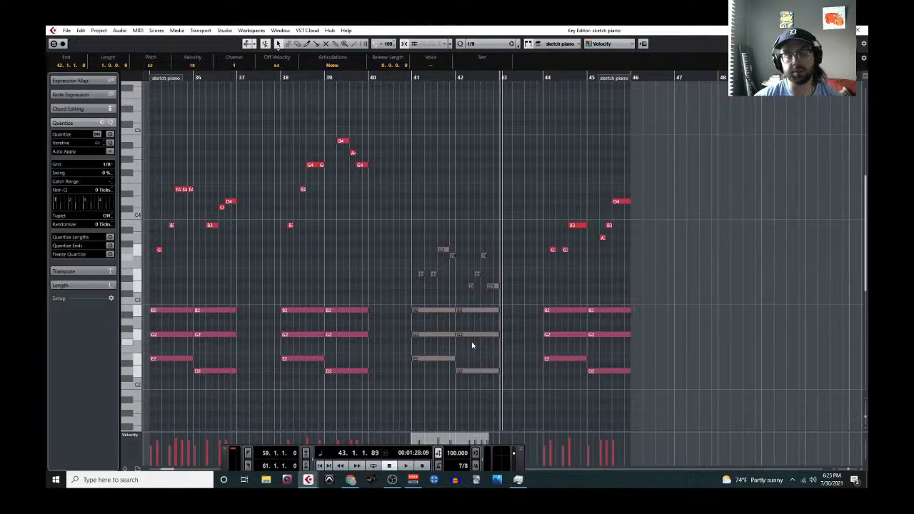
left_click(508, 310)
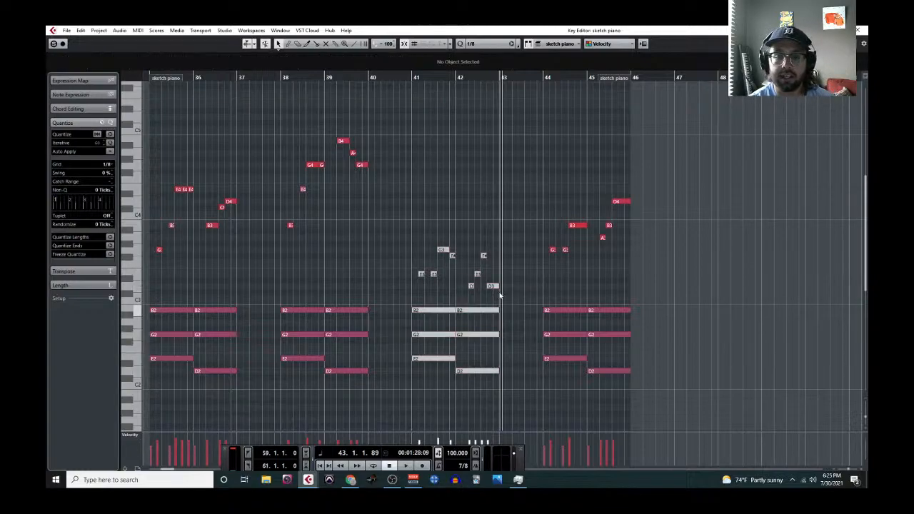
key("space")
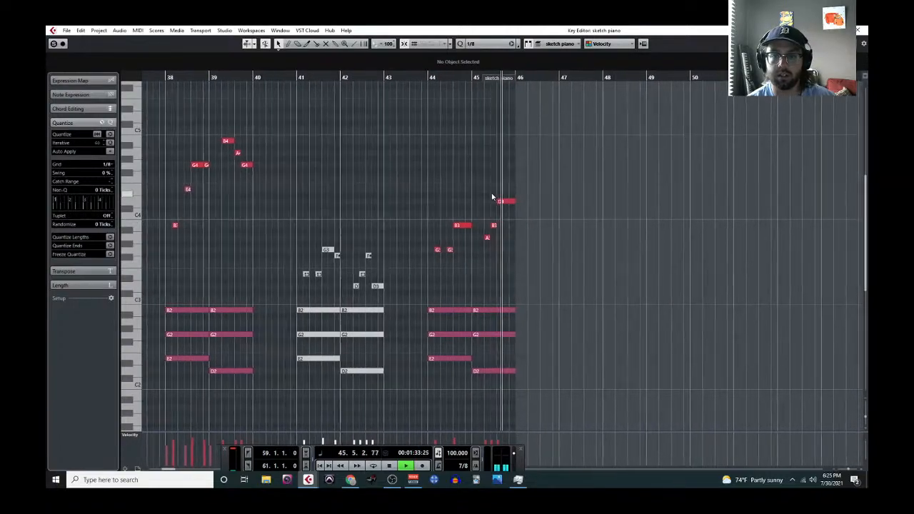
key("space")
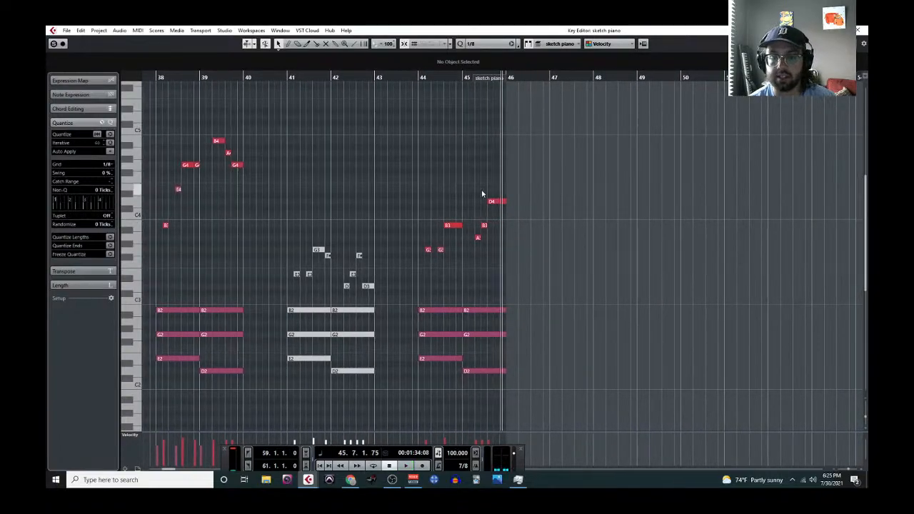
scroll(458, 197, "down", 2)
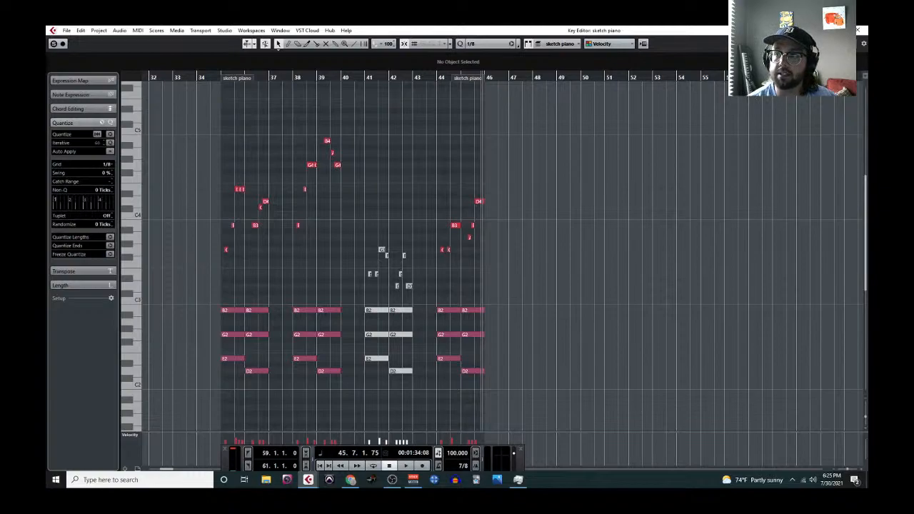
left_click_drag(685, 29, 651, 56)
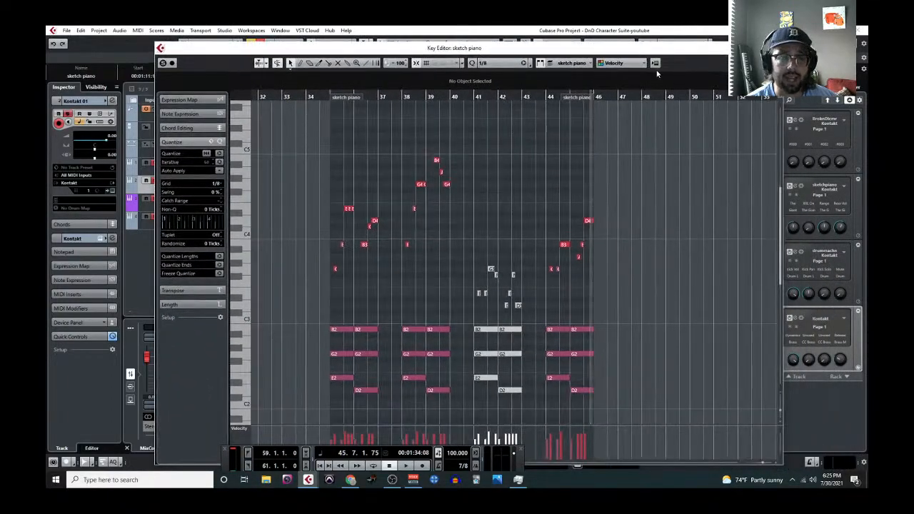
left_click(754, 48)
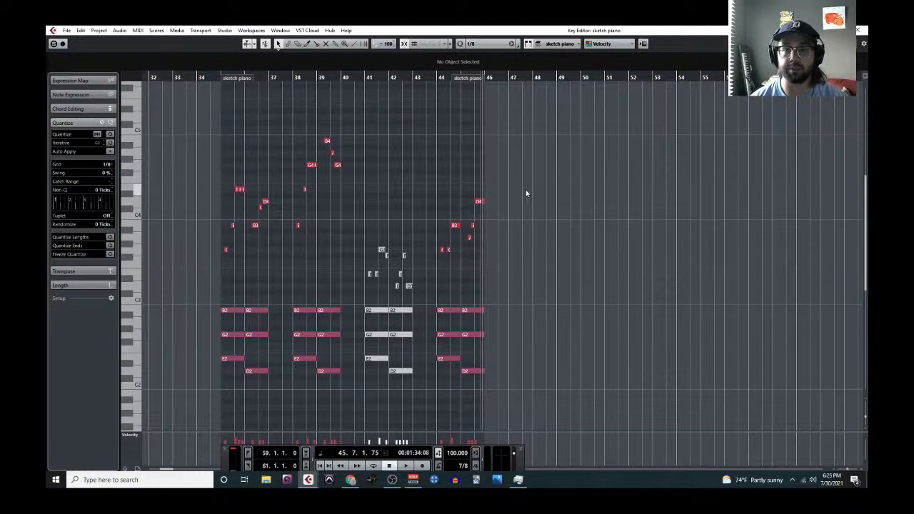
Replay the last phrase from the end of bar 43 and mute all its notes in bars 44 and 45
left_click(433, 77)
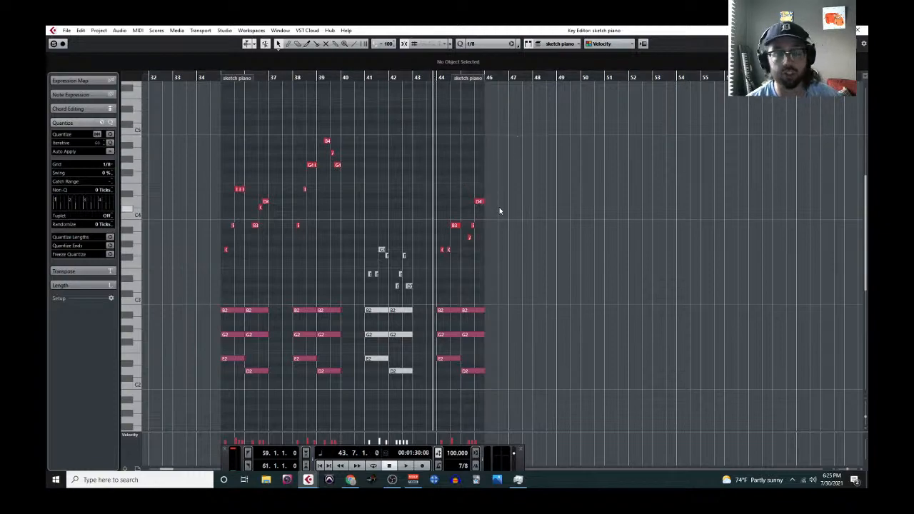
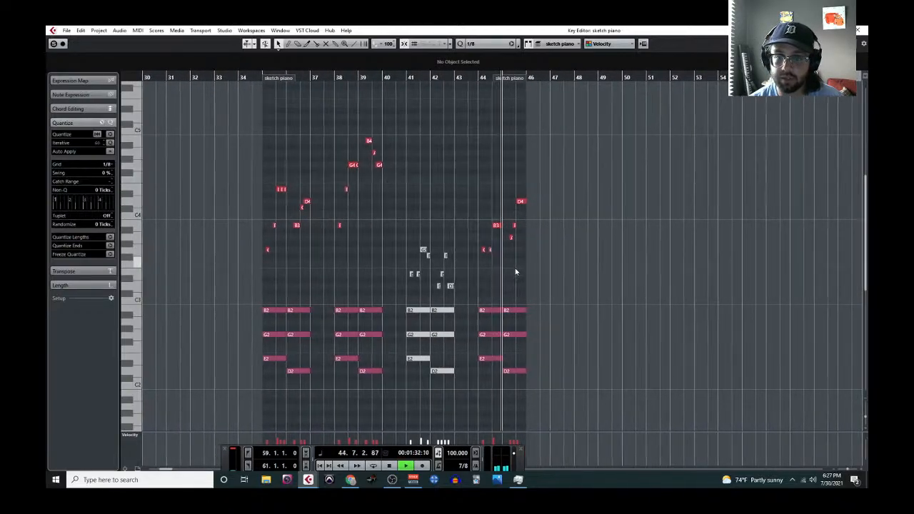
key("space")
left_click_drag(448, 182, 503, 384)
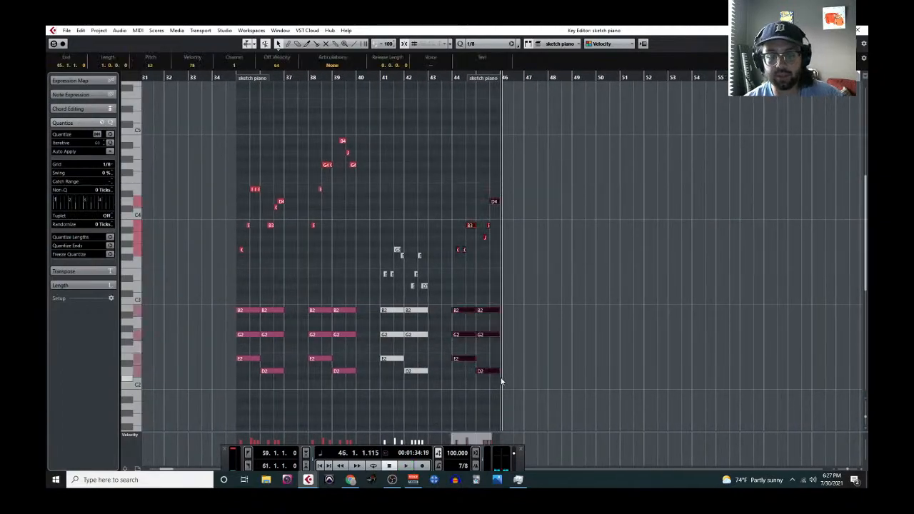
key("shift+m")
left_click(516, 267)
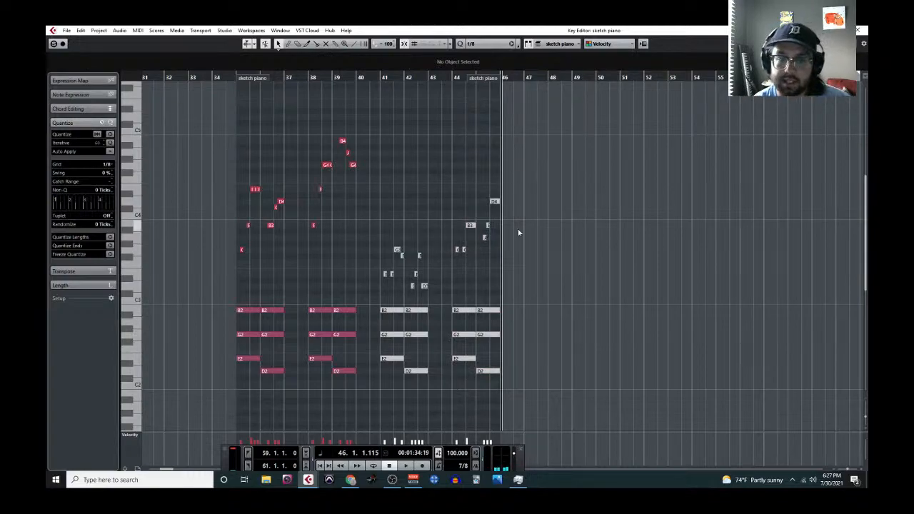
Compare the muted phrases with the remaining ones in the Em-G part and close the Key Editor
scroll(495, 295, "up", 3)
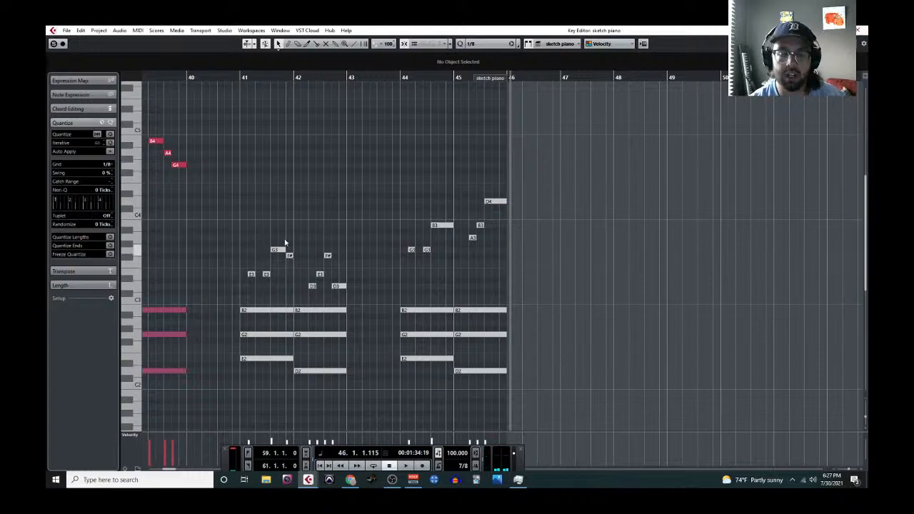
scroll(242, 229, "down", 3)
scroll(225, 239, "left", 3)
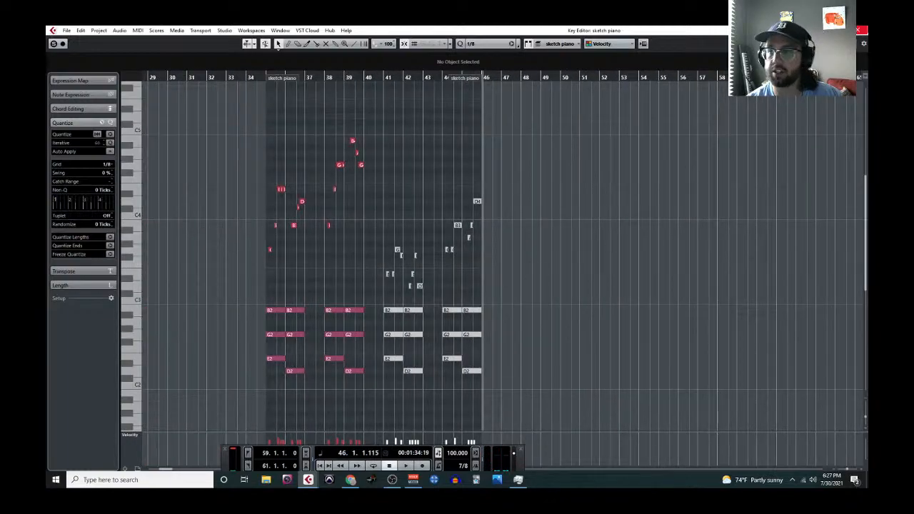
left_click(859, 30)
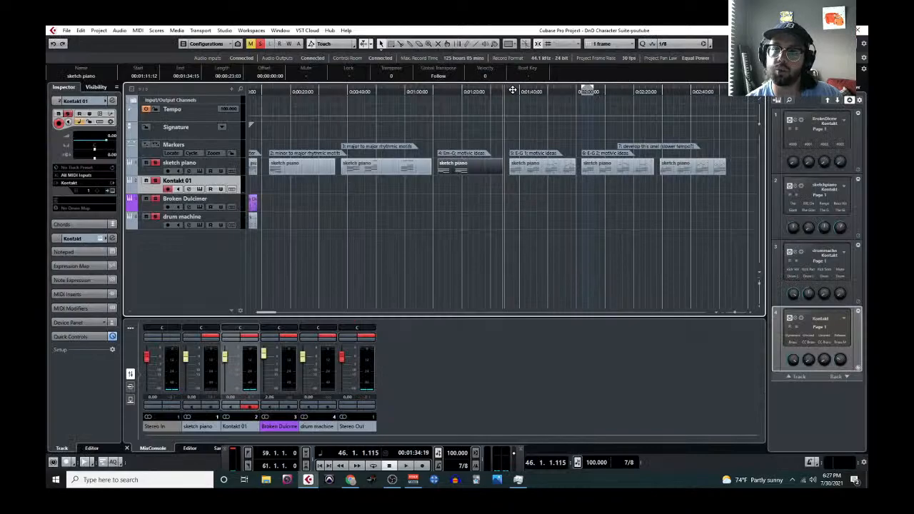
Open the sketch piano part under the E-G 1 motivic ideas marker in the Key Editor and play it from before bar 47
left_click(530, 171)
left_click(138, 29)
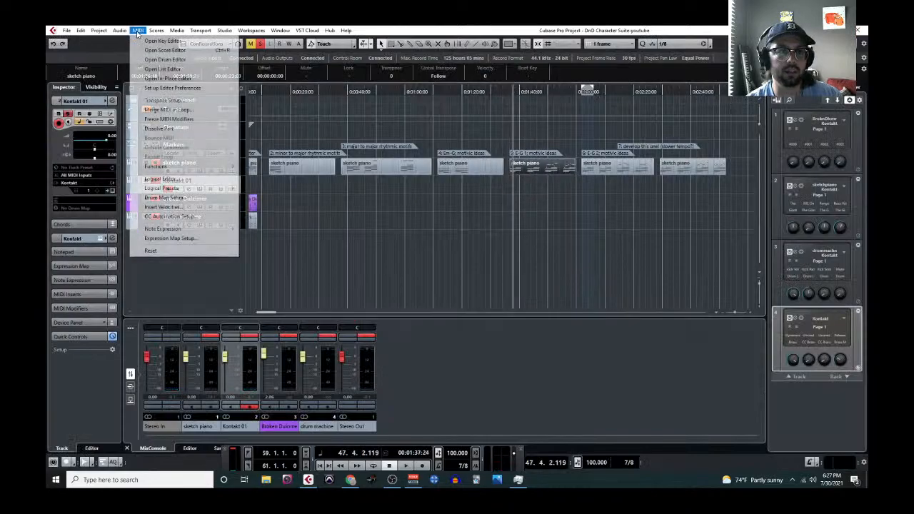
left_click(142, 40)
scroll(231, 118, "left", 2)
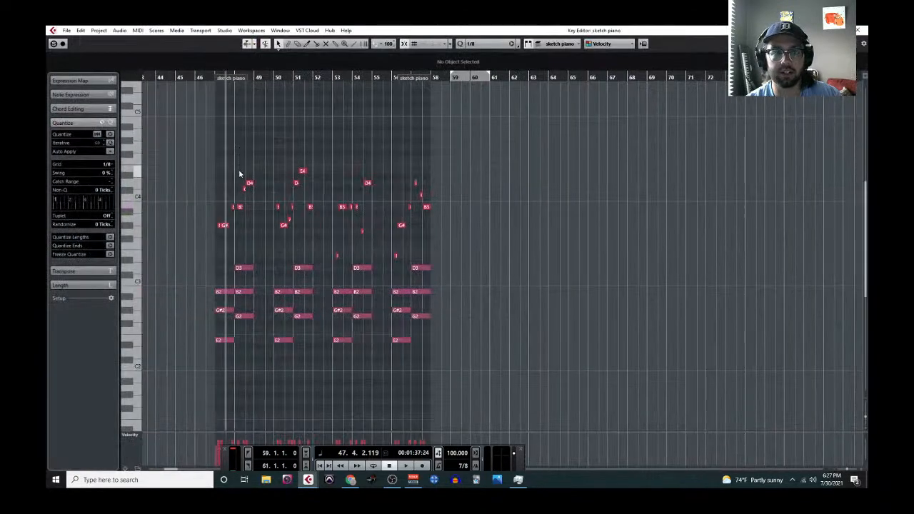
scroll(238, 174, "up", 3)
left_click(176, 78)
key("space")
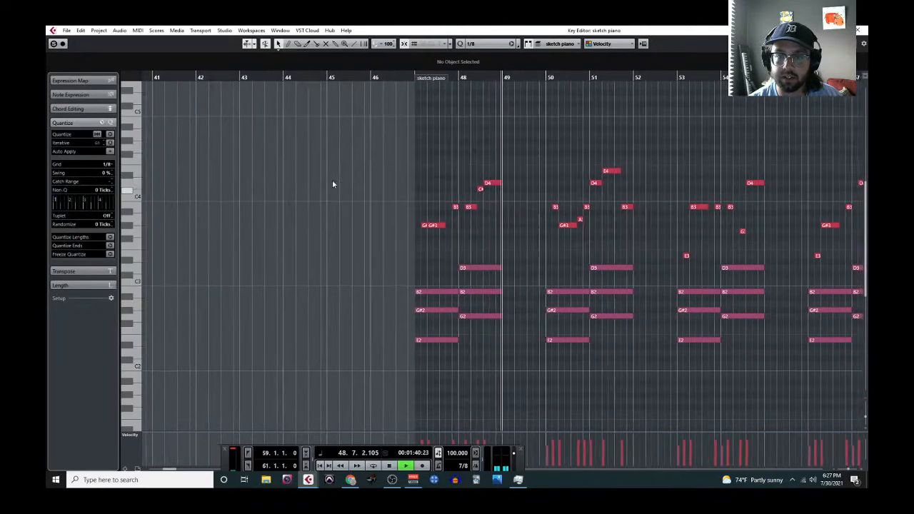
Mute the melody and chord notes of the first phrase in bars 47 and 48 and replay the last phrase from just before bar 56
left_click_drag(386, 138, 500, 349)
key("shift+m")
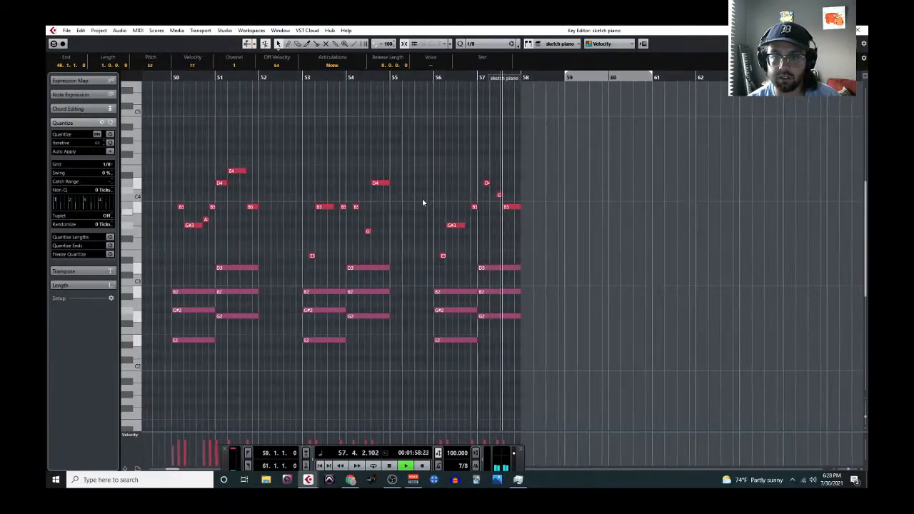
left_click(420, 77)
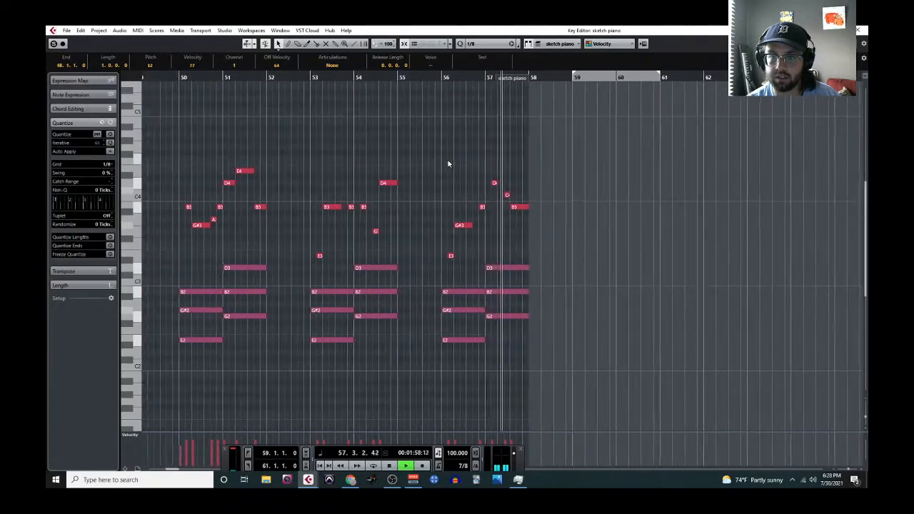
Stop playback and lengthen the D4 note in bar 57 to 0.2.0.0 so that it reaches the following C4
key("space")
scroll(472, 204, "up", 3)
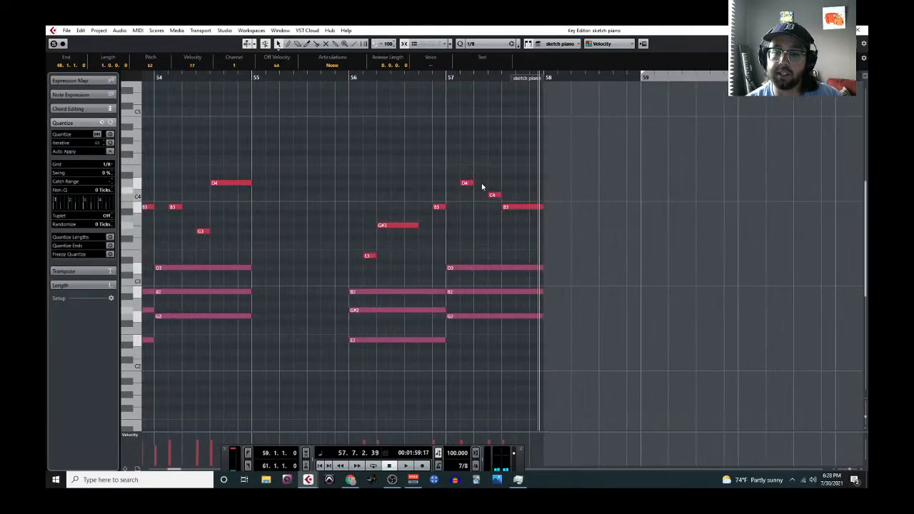
left_click(471, 184)
scroll(444, 274, "down", 3)
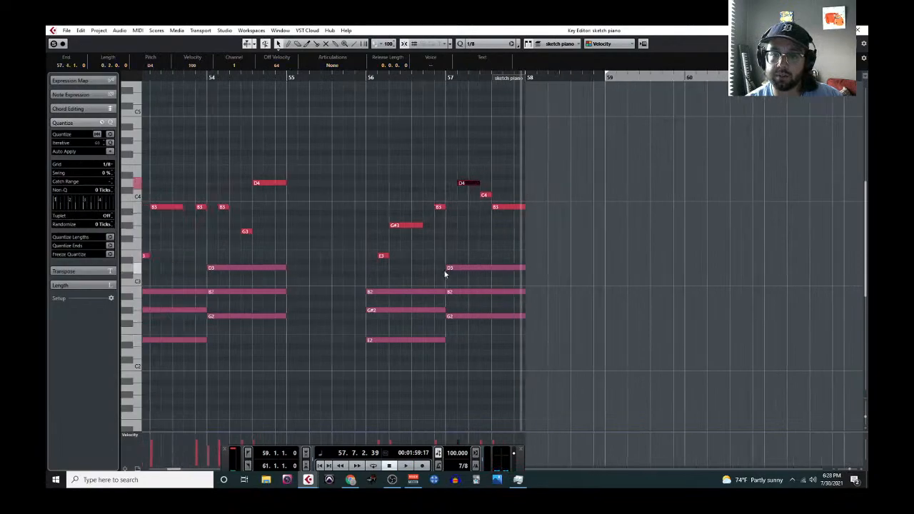
Replay the last phrase from bar 56 to the end of the part and close the Key Editor
left_click(400, 86)
key("space")
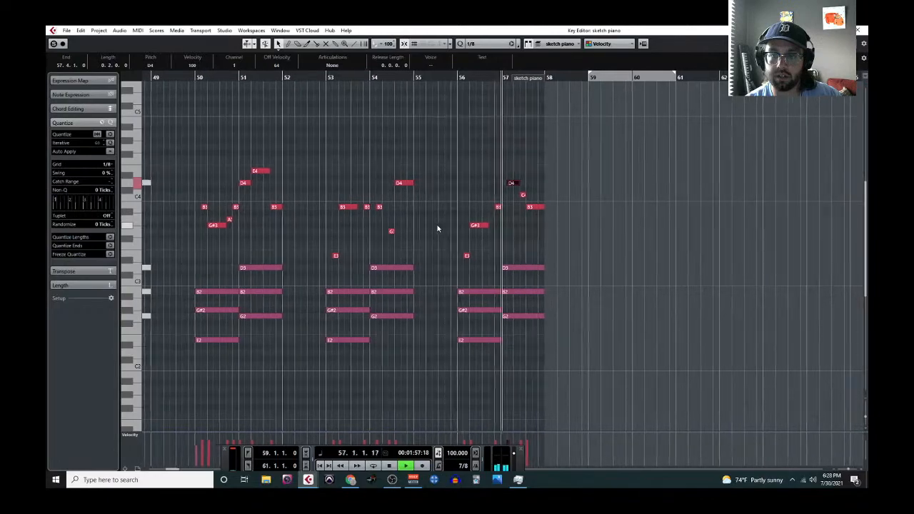
scroll(410, 261, "down", 3)
key("space")
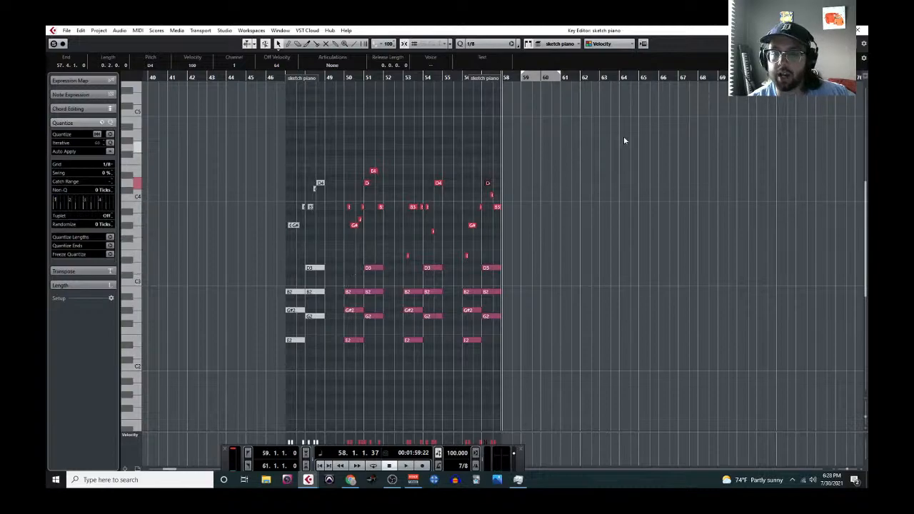
left_click(862, 31)
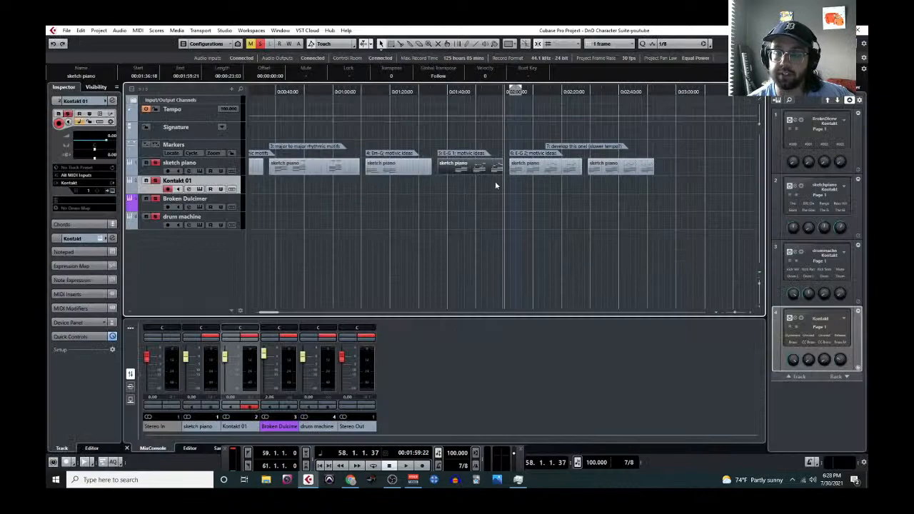
Open the sketch piano part under the E-G 2 motivic ideas marker in the Key Editor and play it from just before bar 59
left_click(507, 92)
left_click(540, 171)
left_click(147, 32)
left_click(154, 41)
scroll(288, 216, "up", 3)
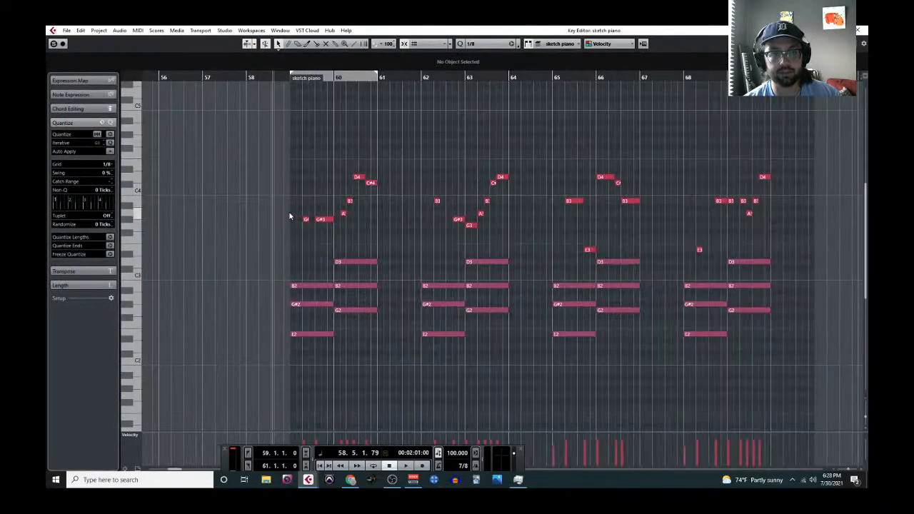
key("space")
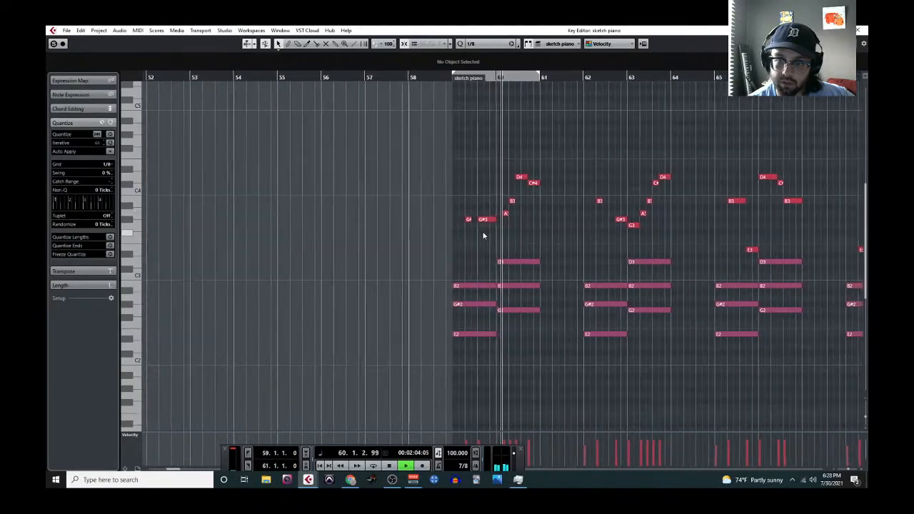
Mute the melody and chord notes of the phrases in bars 59 and 60, 62 and 63, and 68 and 69
left_click_drag(412, 167, 509, 362)
key("shift+m")
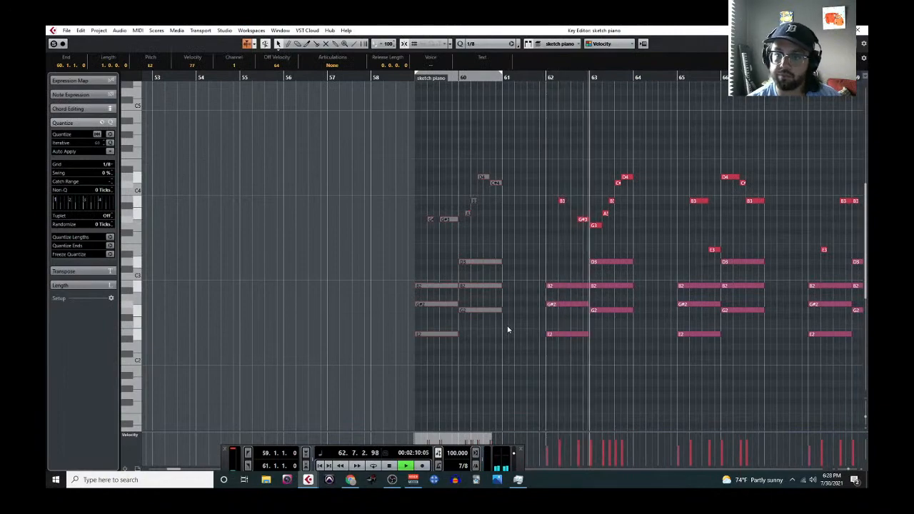
left_click_drag(538, 156, 629, 350)
key("shift+m")
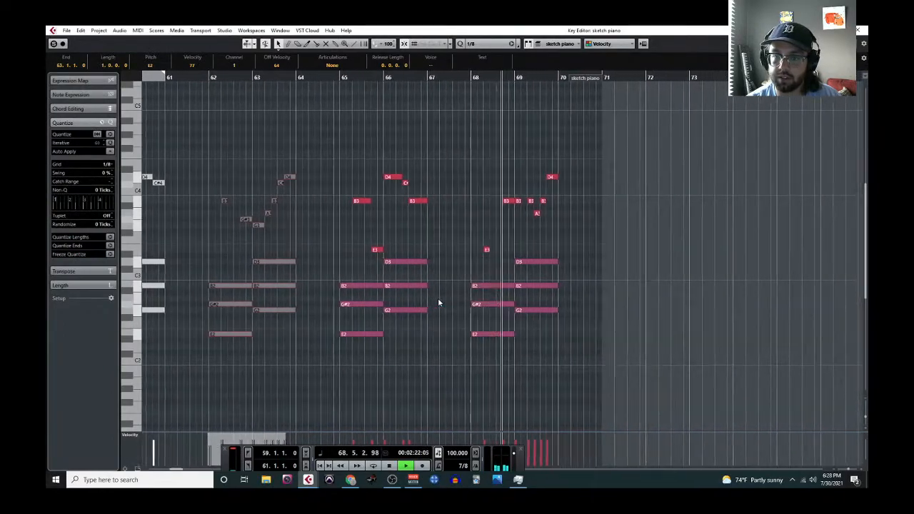
left_click_drag(417, 150, 508, 355)
key("shift+m")
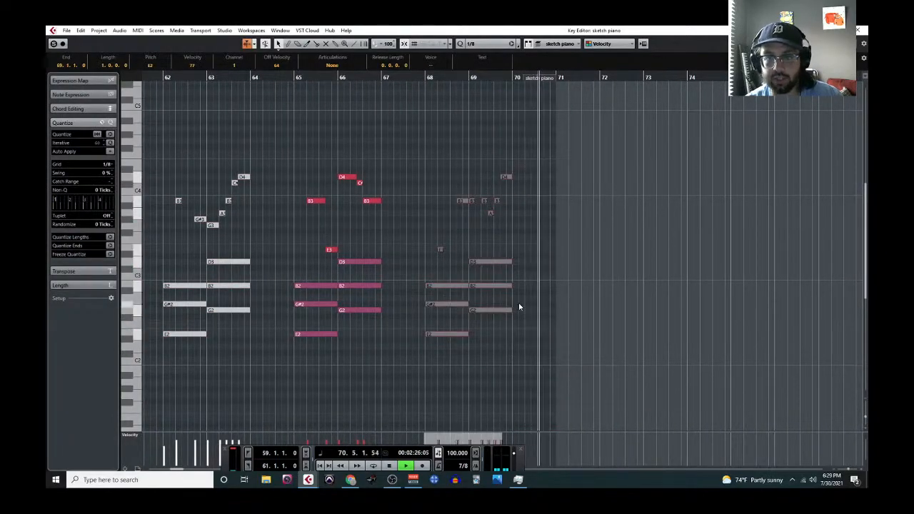
Stop playback, compare the muted phrases with the remaining one in bars 65 and 66, and close the Key Editor
key("space")
scroll(311, 325, "down", 2)
left_click(300, 352)
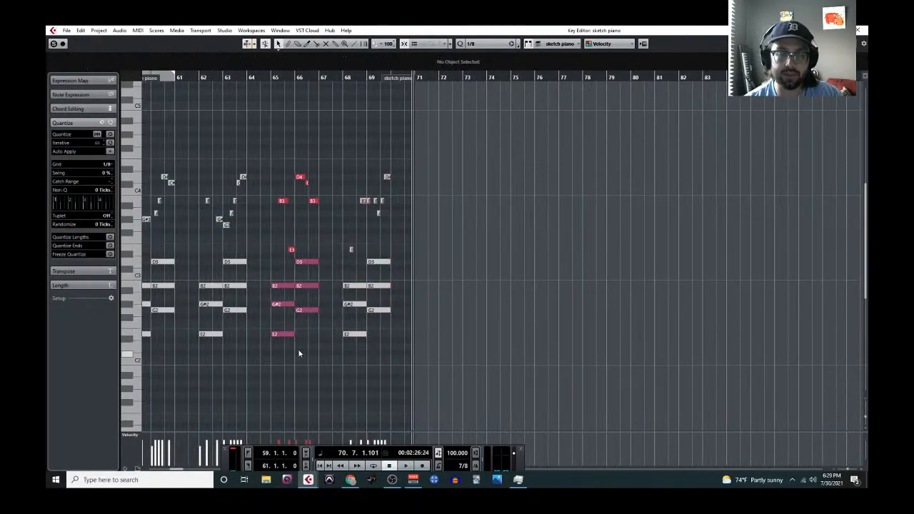
scroll(299, 353, "down", 2)
scroll(298, 347, "left", 2)
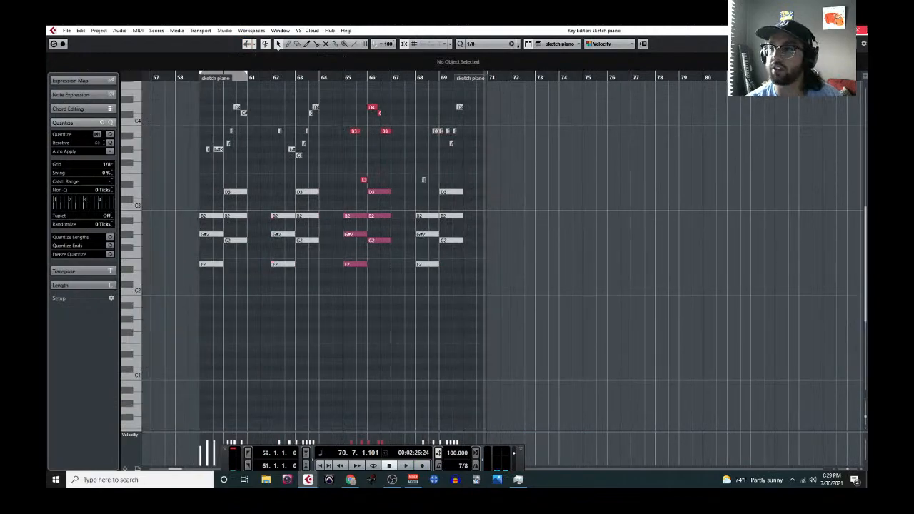
left_click(862, 30)
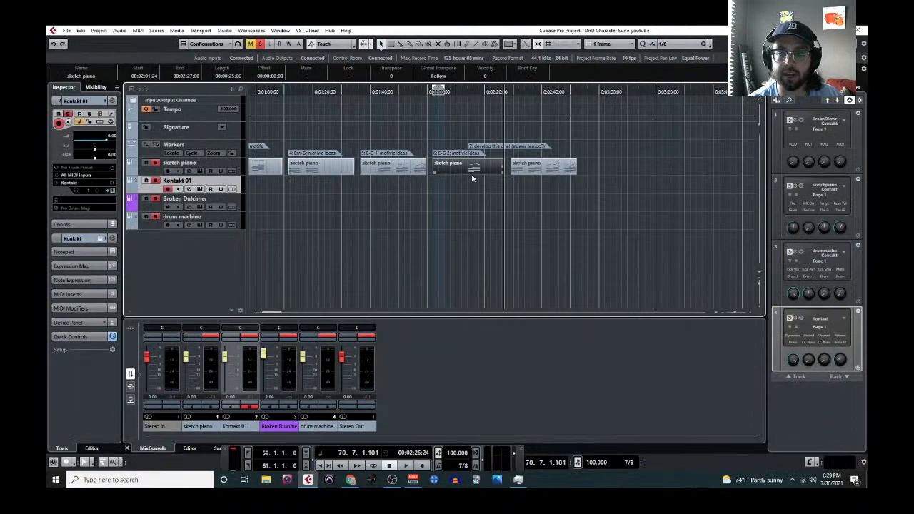
Open the last sketch piano part in the Key Editor and play it from just before bar 72
left_click(529, 175)
left_click(139, 31)
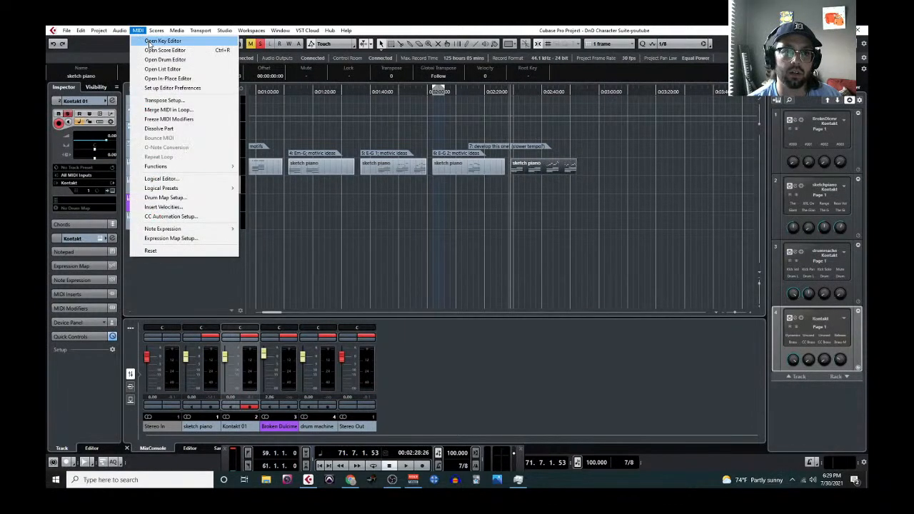
left_click(153, 39)
scroll(182, 240, "left", 2)
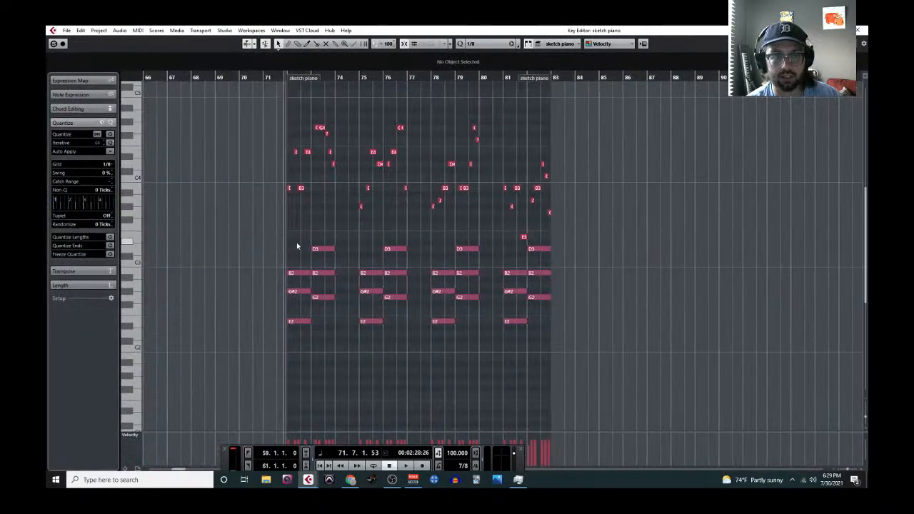
scroll(303, 253, "up", 3)
key("space")
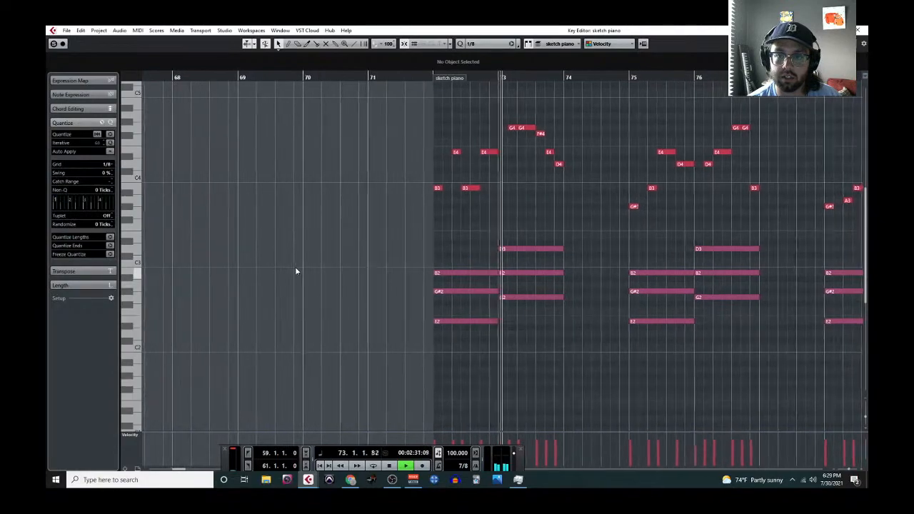
Mute all melody and chord notes of the phrases in bars 72 and 73, 75 and 76, and 81 and 82
left_click_drag(367, 129, 473, 345)
left_click_drag(471, 142, 498, 181)
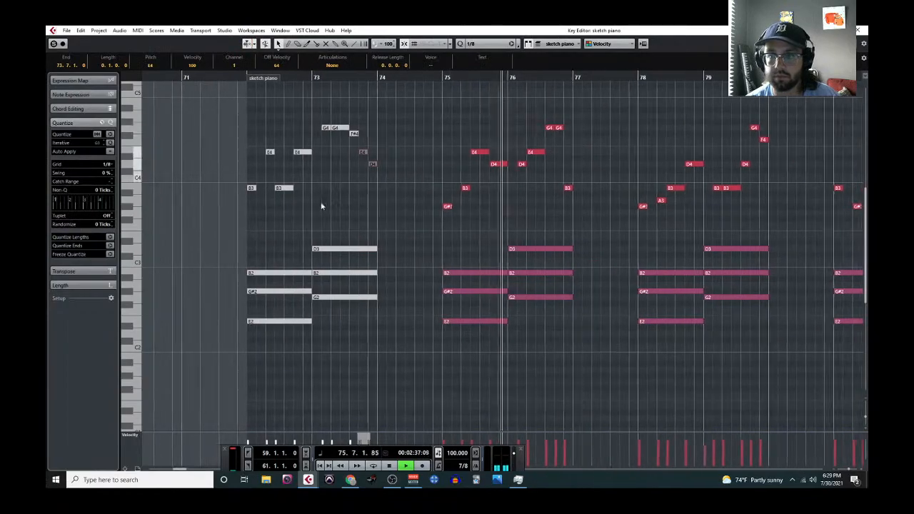
left_click_drag(352, 105, 520, 350)
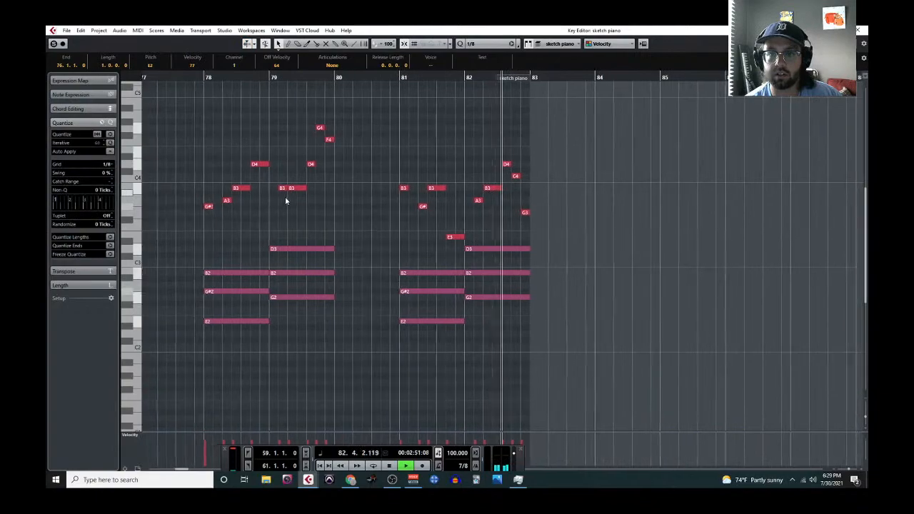
left_click_drag(361, 144, 489, 353)
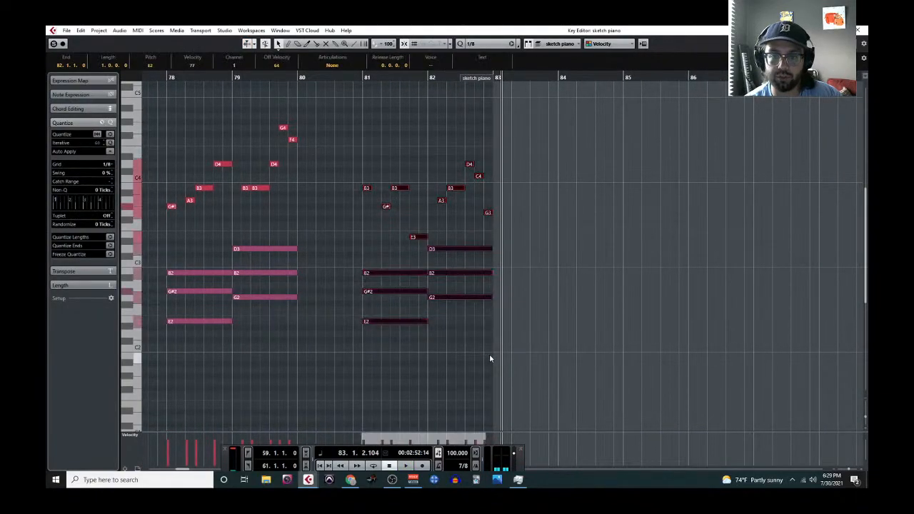
key("shift+m")
Replay the remaining unmuted phrase in bars 78 and 79
scroll(300, 296, "left", 2)
left_click(299, 76)
key("space")
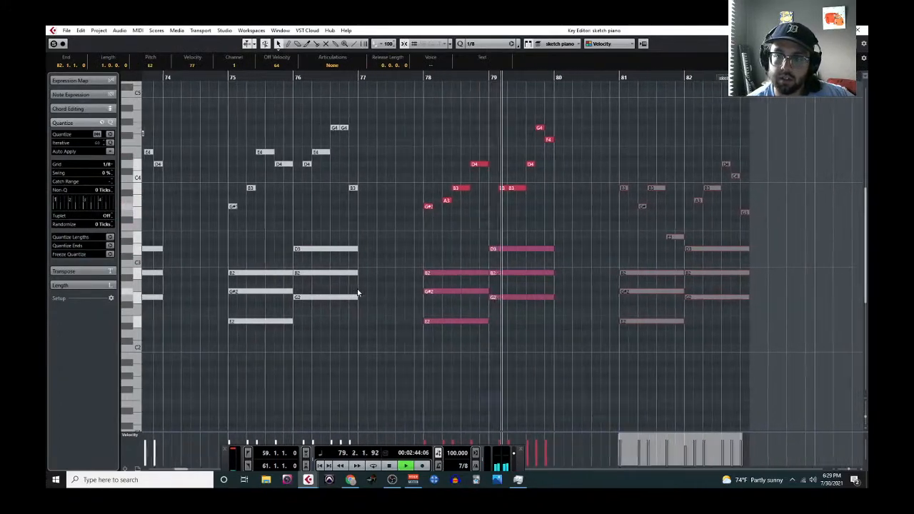
key("space")
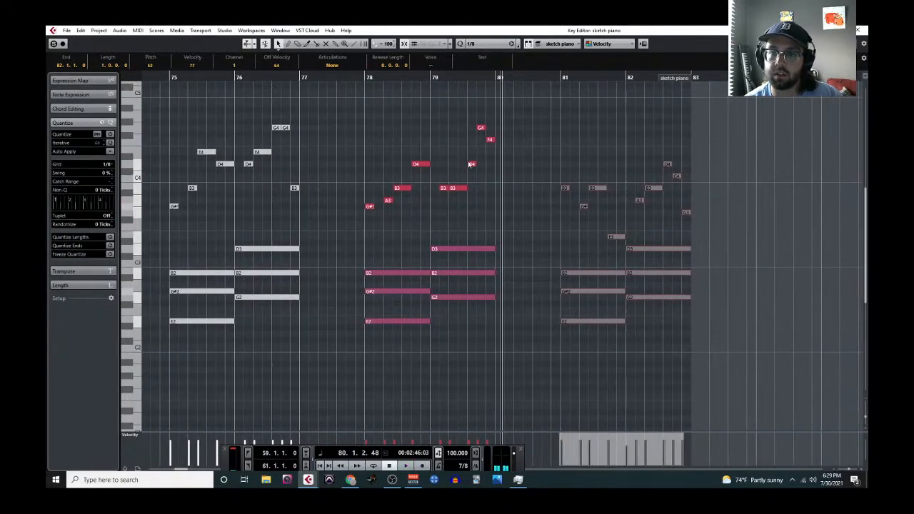
Change the final melody note of bar 79 to E4 and replay the phrase from bar 79
left_click(489, 142)
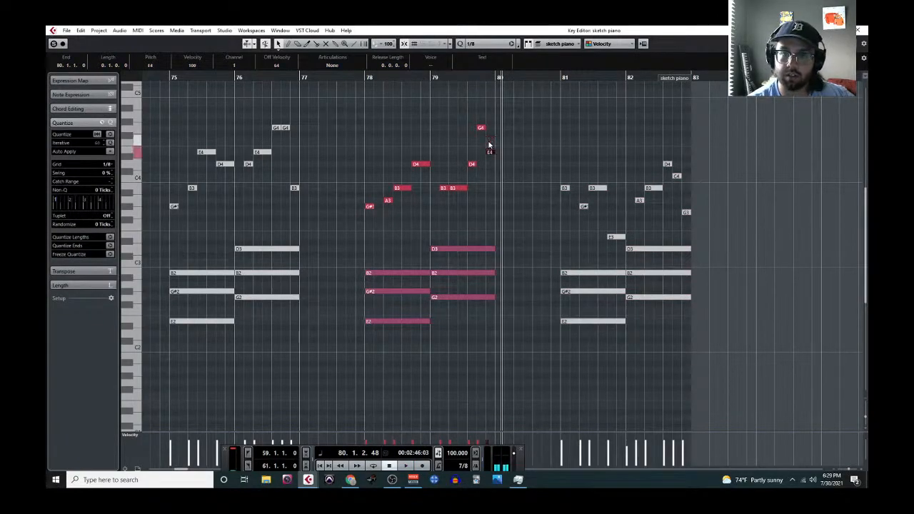
left_click(427, 77)
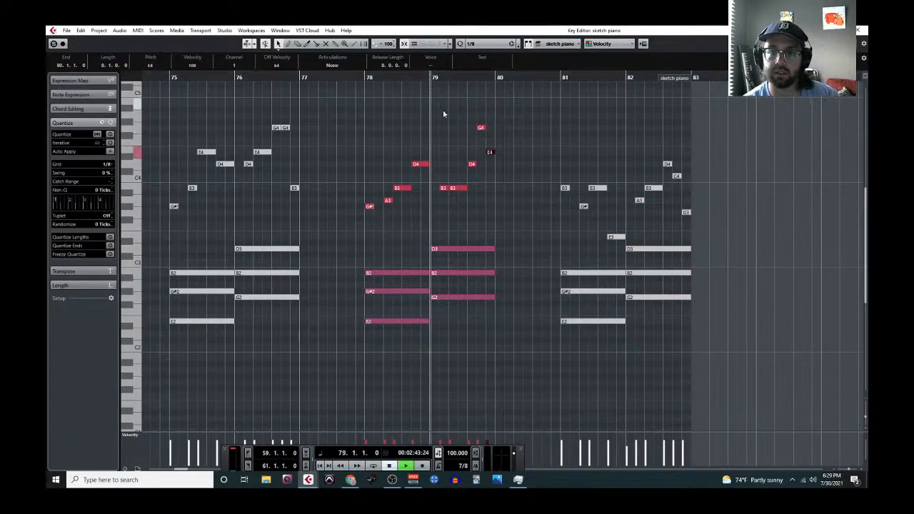
key("space")
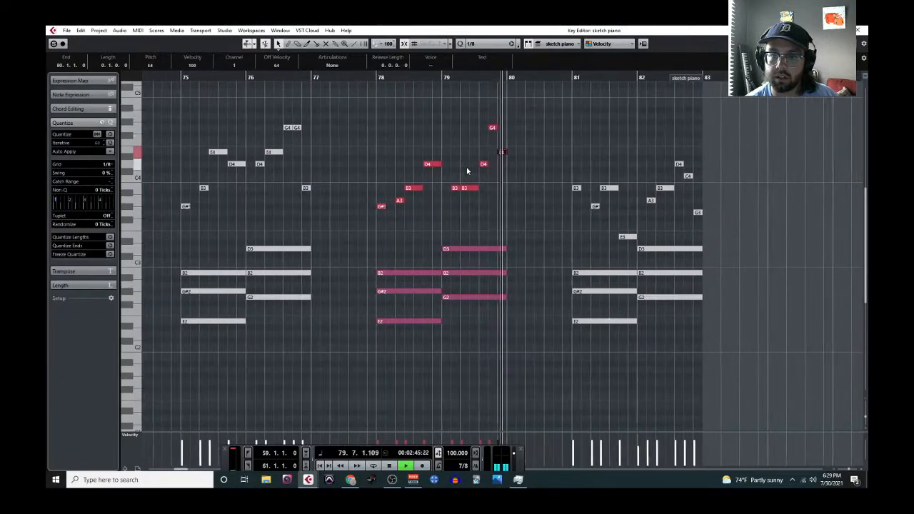
Compare the muted phrases with the remaining one, close the Key Editor, and review the sketch parts in the arrangement
scroll(439, 261, "down", 3)
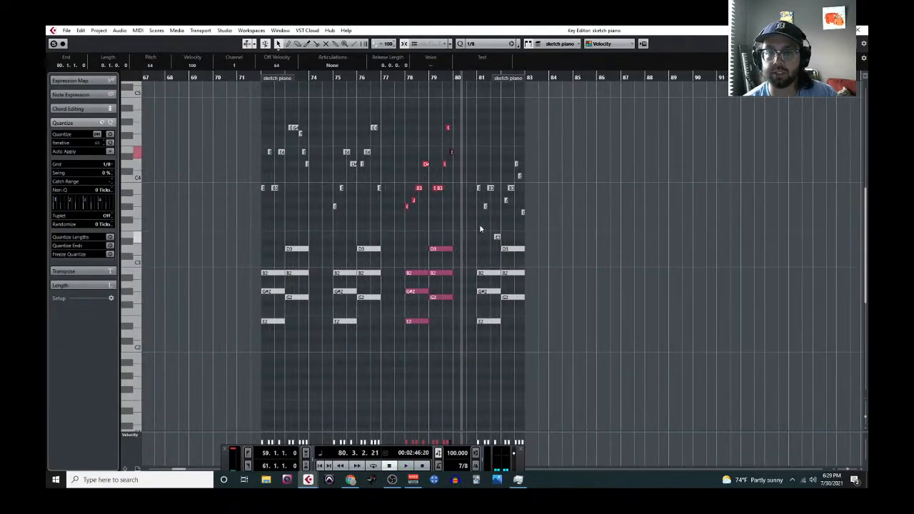
left_click(862, 30)
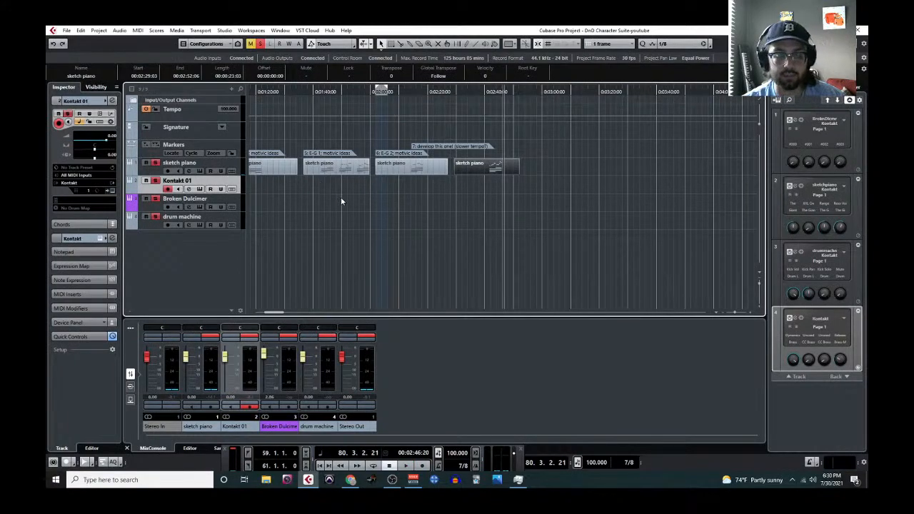
scroll(341, 202, "left", 3)
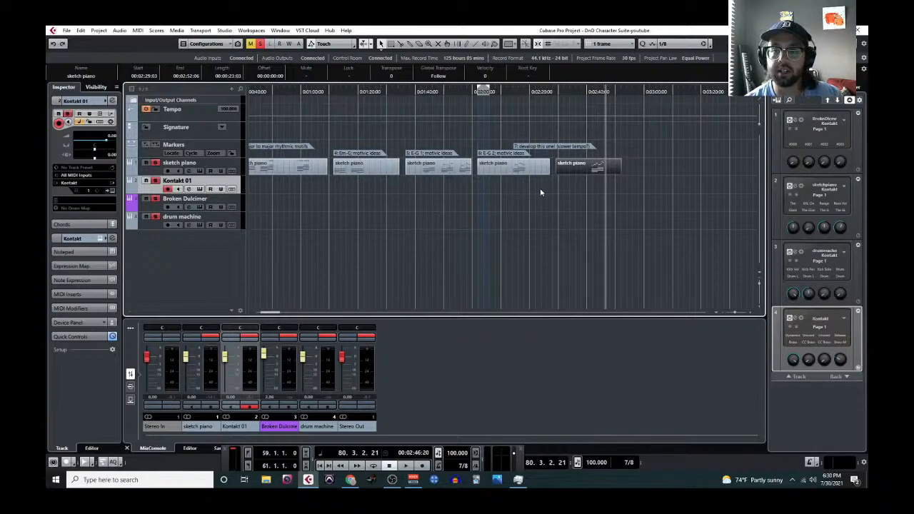
Open the sketch piano part under marker 4 (Em-G motivic ideas) in the Key Editor, with the playhead just before it
left_click(330, 92)
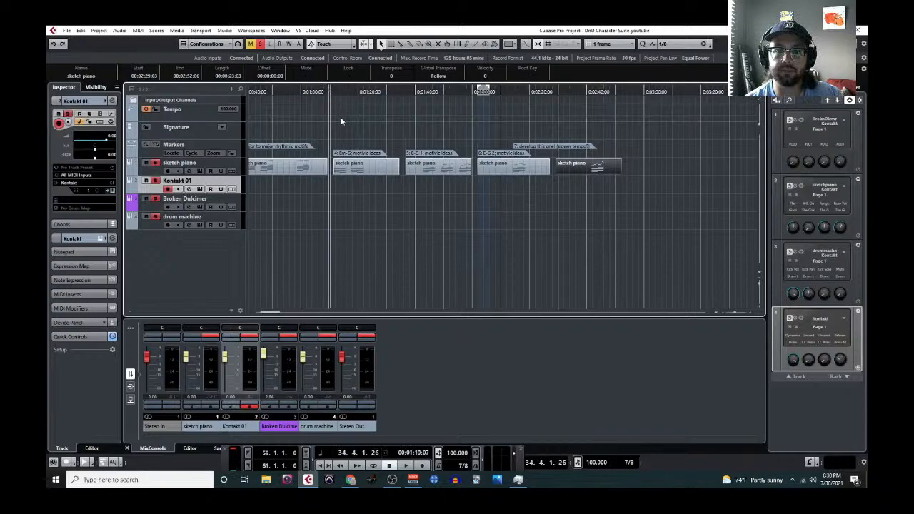
left_click(362, 166)
left_click(138, 30)
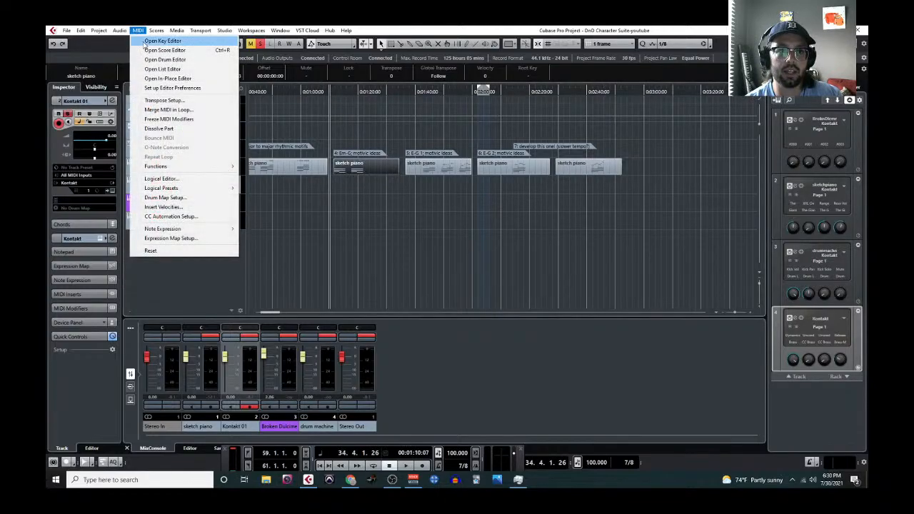
left_click(162, 41)
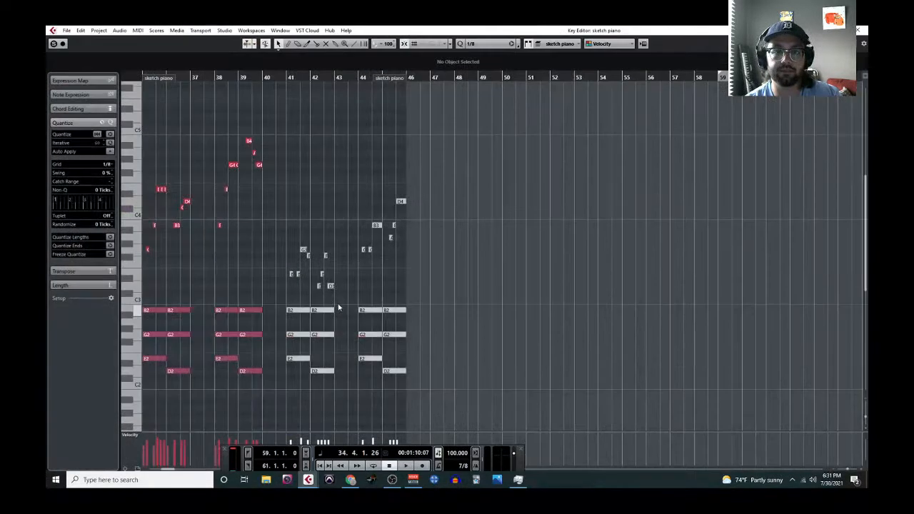
Play the marker 4 part through its first phrases while following the notes, close its editor and stop playback
scroll(370, 279, "up", 4)
key("space")
scroll(520, 304, "up", 2)
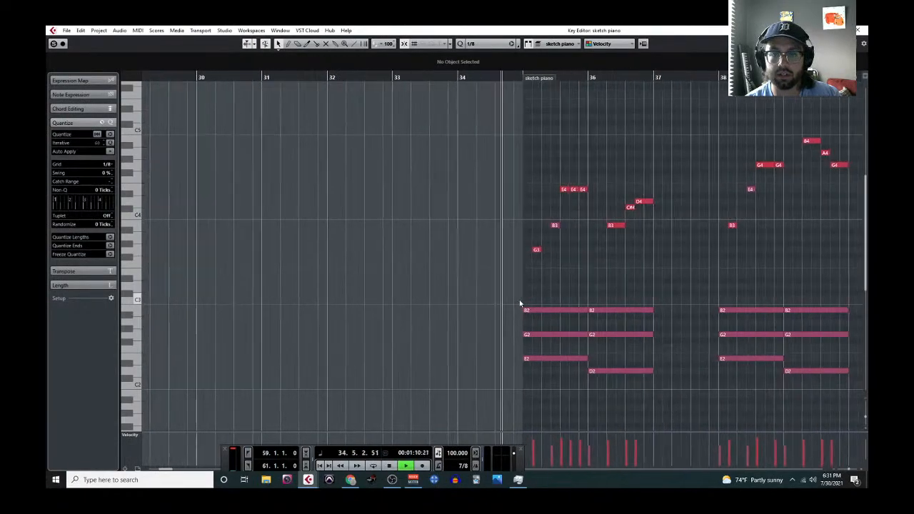
scroll(635, 283, "right", 3)
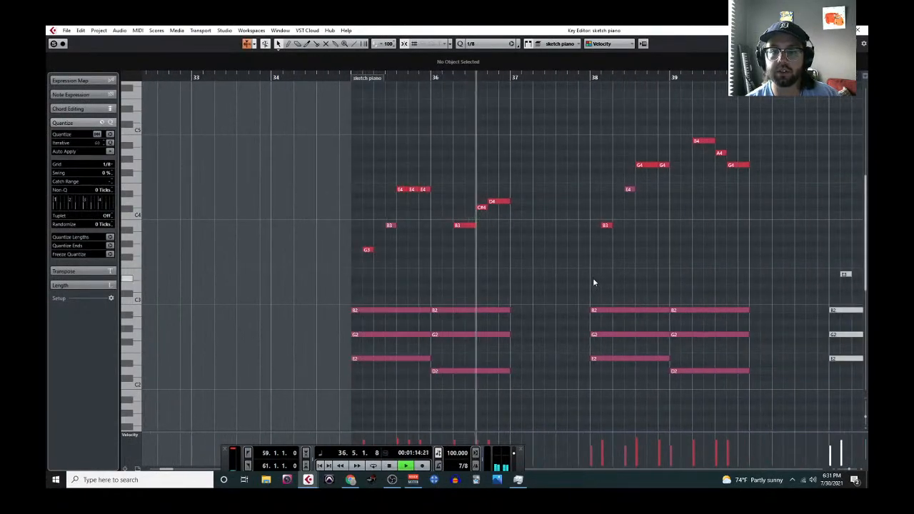
scroll(513, 267, "down", 2)
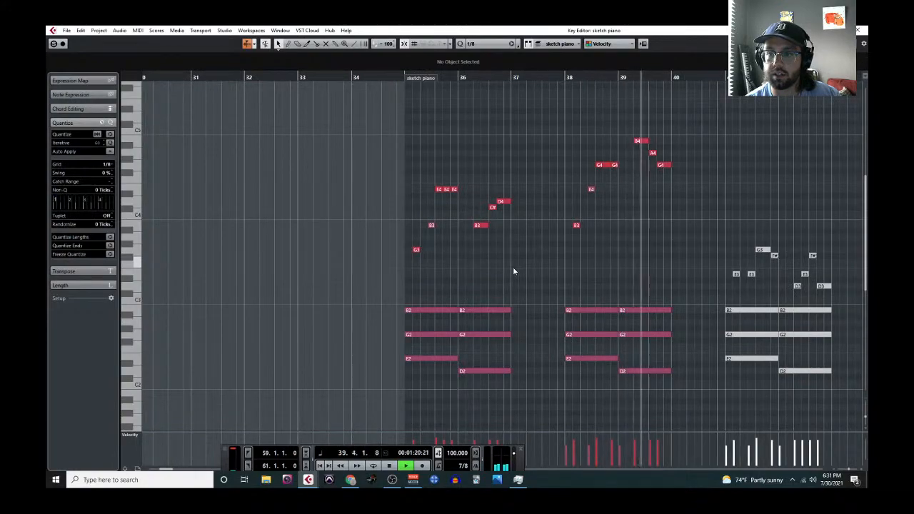
scroll(515, 272, "down", 2)
scroll(515, 272, "right", 2)
left_click(859, 30)
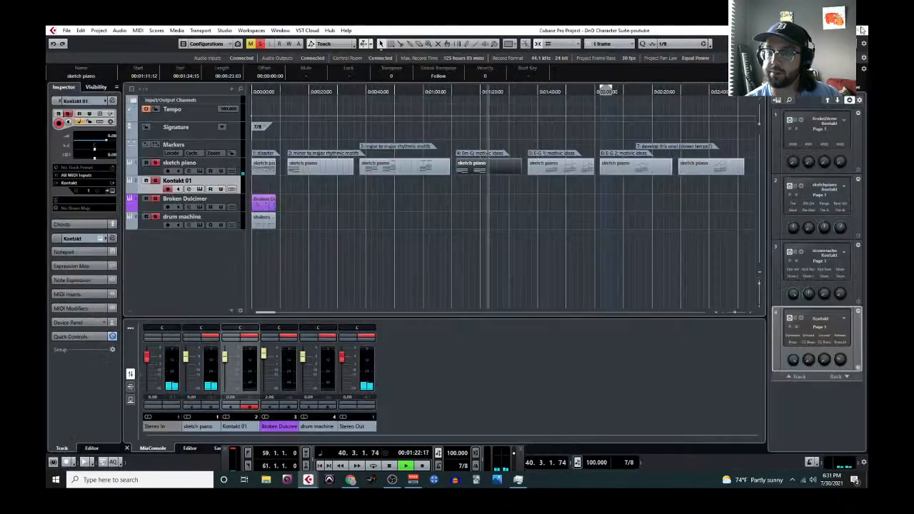
key("space")
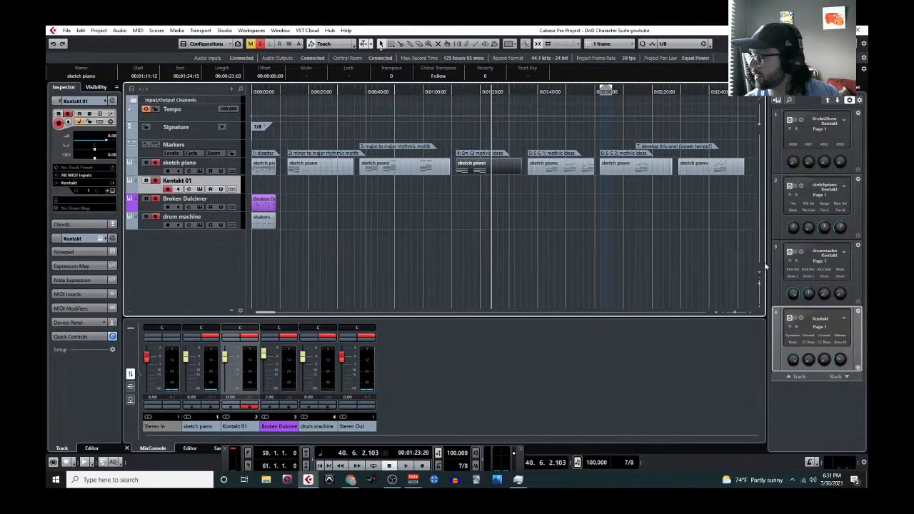
Open the sketch piano part under marker 5 in the Key Editor and play its last phrase around bars 56–57
left_click(539, 90)
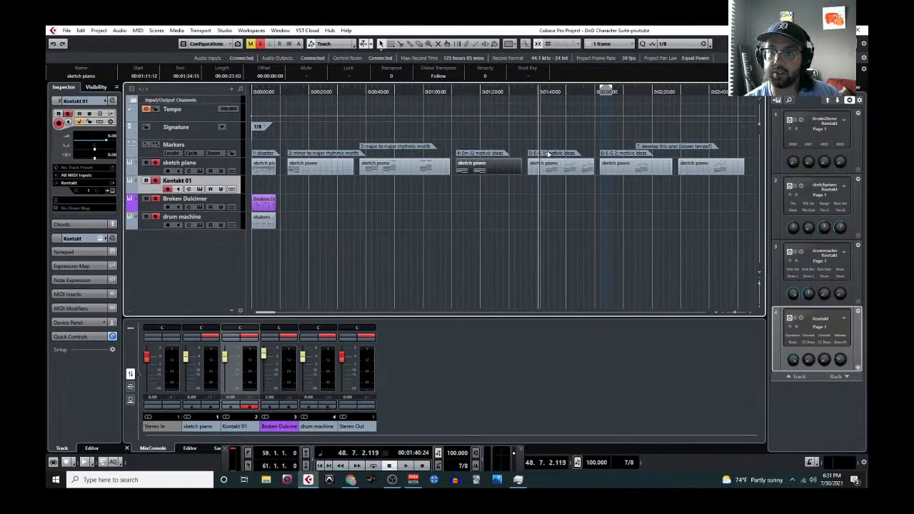
left_click(553, 169)
left_click(137, 31)
left_click(154, 41)
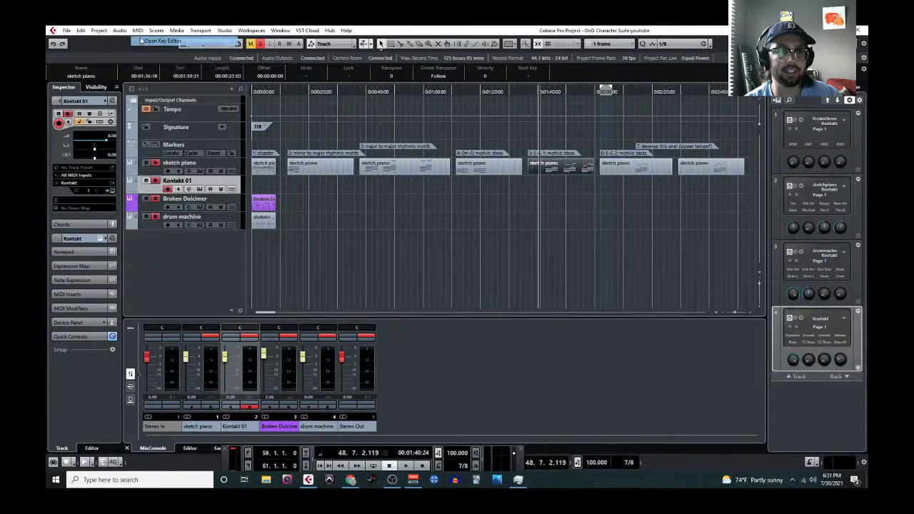
left_click(407, 77)
scroll(448, 203, "up", 3)
key("space")
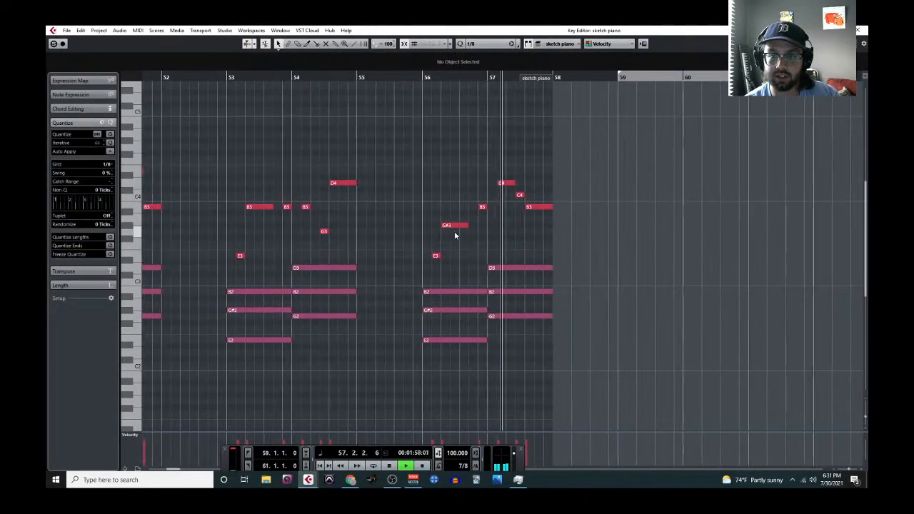
key("space")
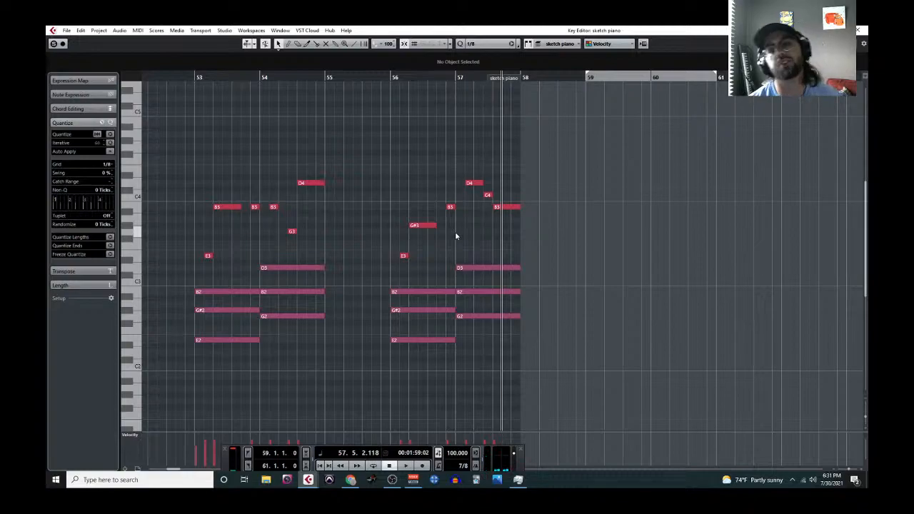
Copy the notes of the marker 5 part's last phrase and paste them on the Kontakt 01 track at 91.3.2.119
scroll(457, 273, "down", 5)
scroll(452, 267, "left", 3)
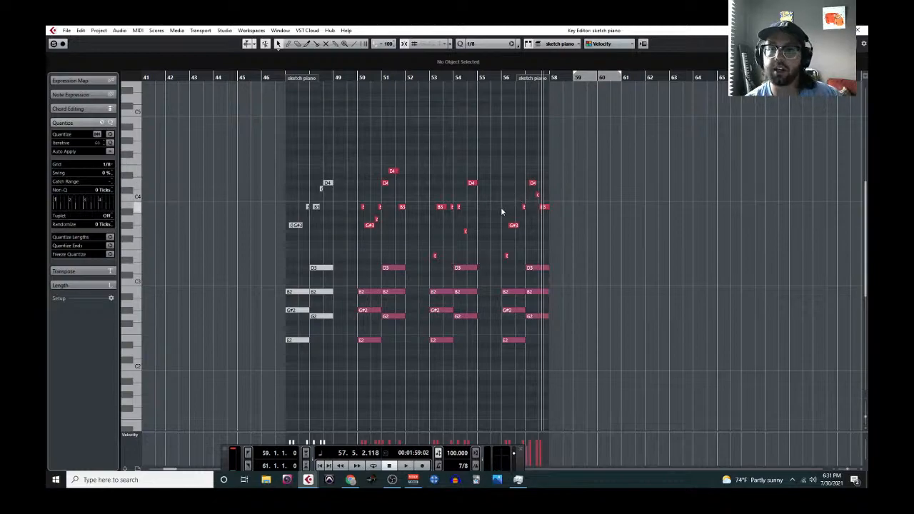
scroll(502, 207, "up", 3)
left_click_drag(496, 158, 582, 351)
left_click(859, 30)
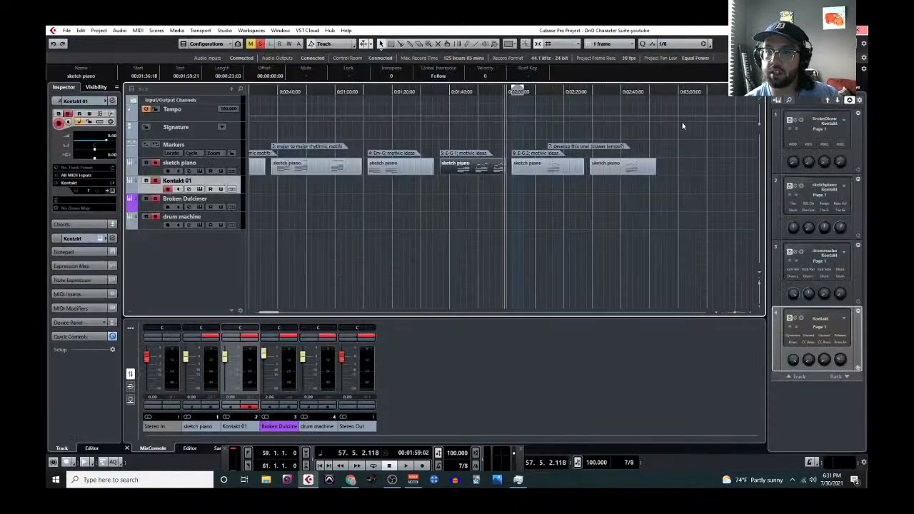
left_click(706, 91)
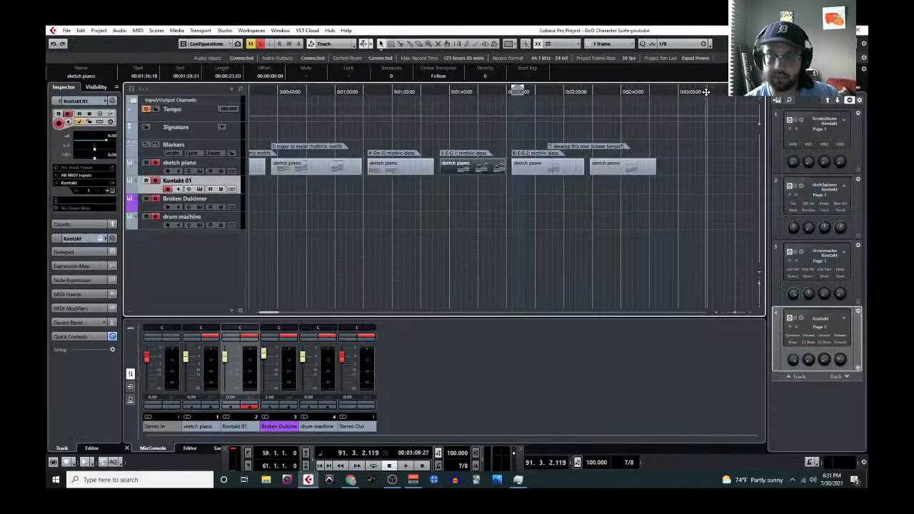
key("ctrl+v")
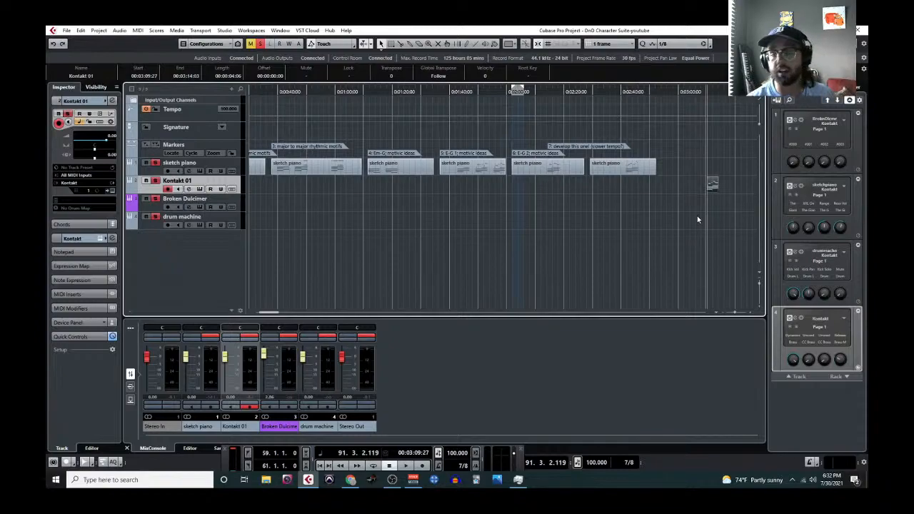
Open the sketch piano track's Kontakt instrument, look through its library list, and close the instrument window
left_click(148, 173)
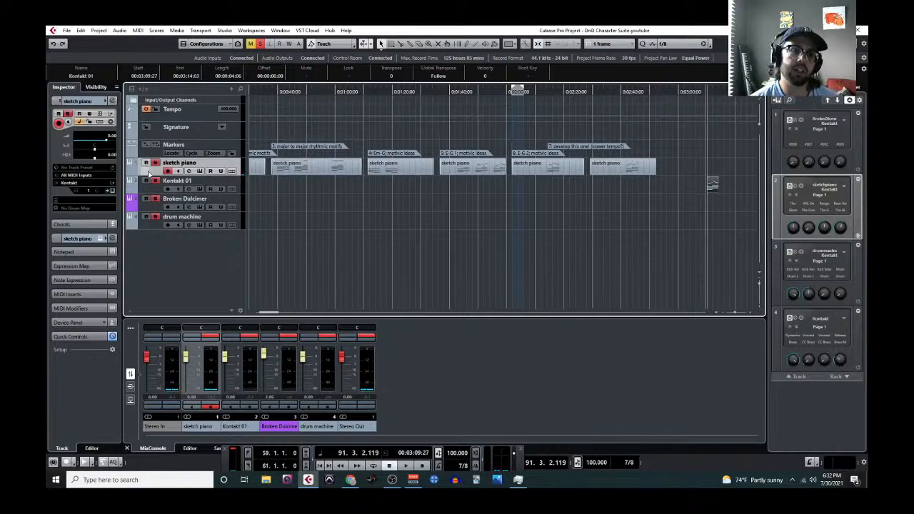
left_click(200, 172)
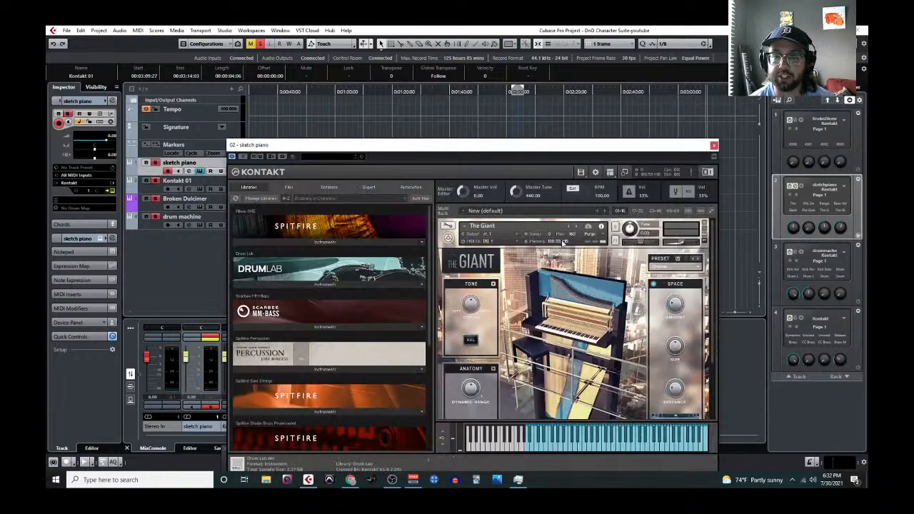
left_click_drag(563, 145, 552, 94)
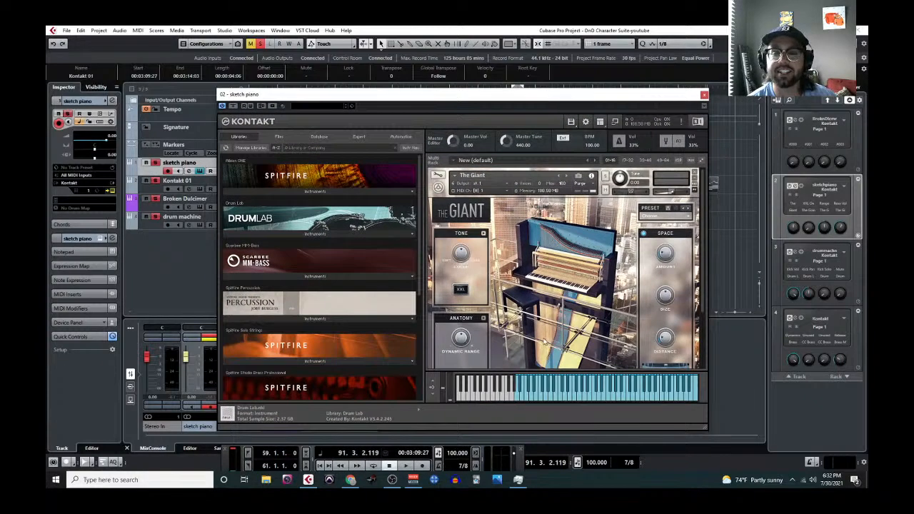
scroll(345, 337, "down", 1)
scroll(346, 337, "down", 4)
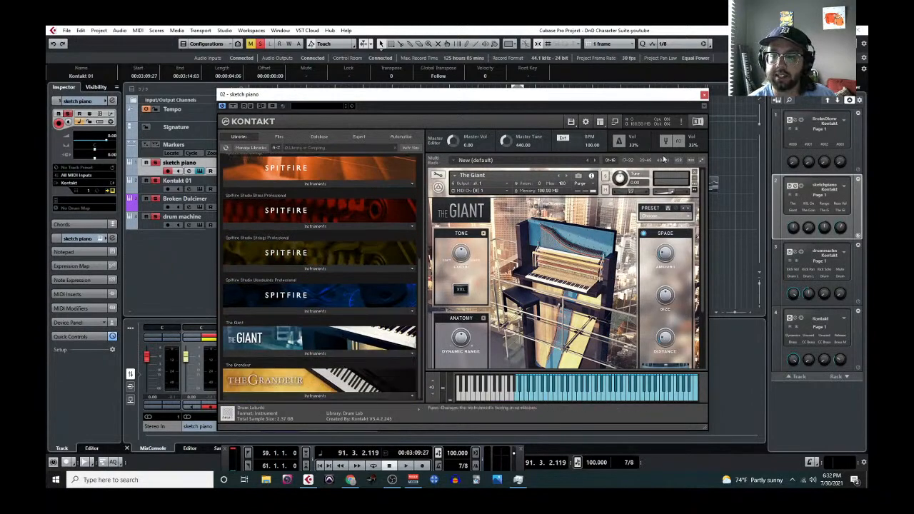
left_click(704, 95)
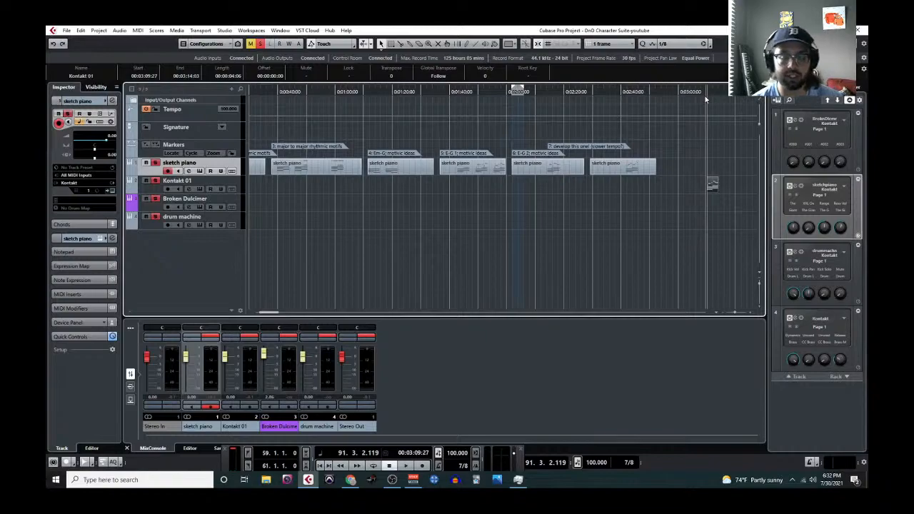
Open the pasted Kontakt 01 part in the Key Editor and examine its chord and melody notes in bars 91–93
key("g")
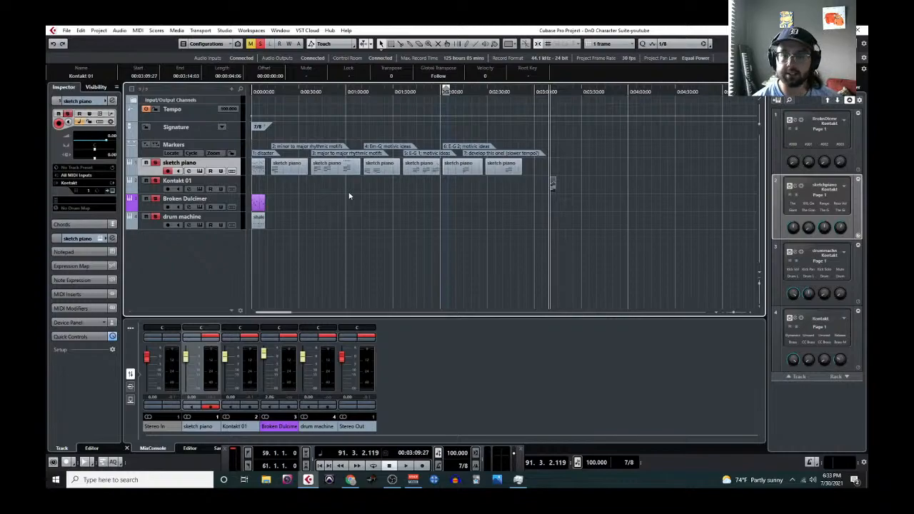
left_click(137, 31)
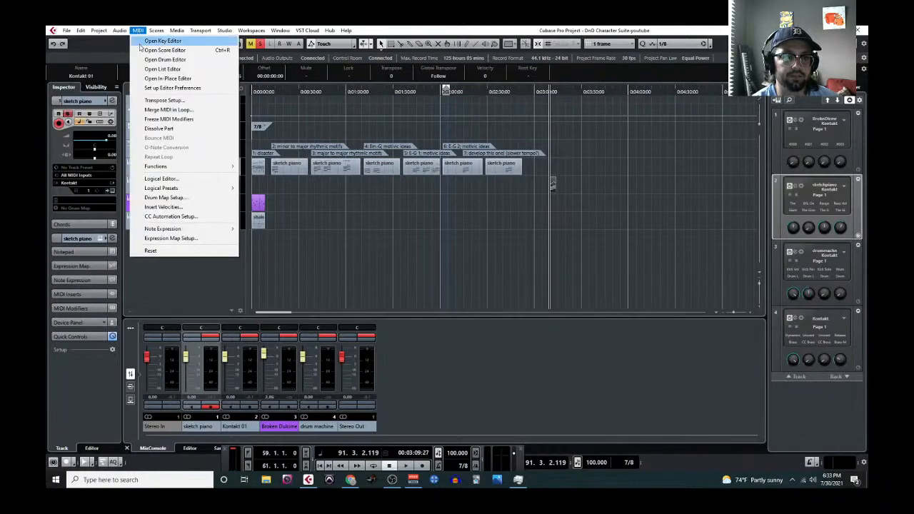
left_click(142, 41)
scroll(206, 280, "up", 2)
scroll(214, 280, "left", 4)
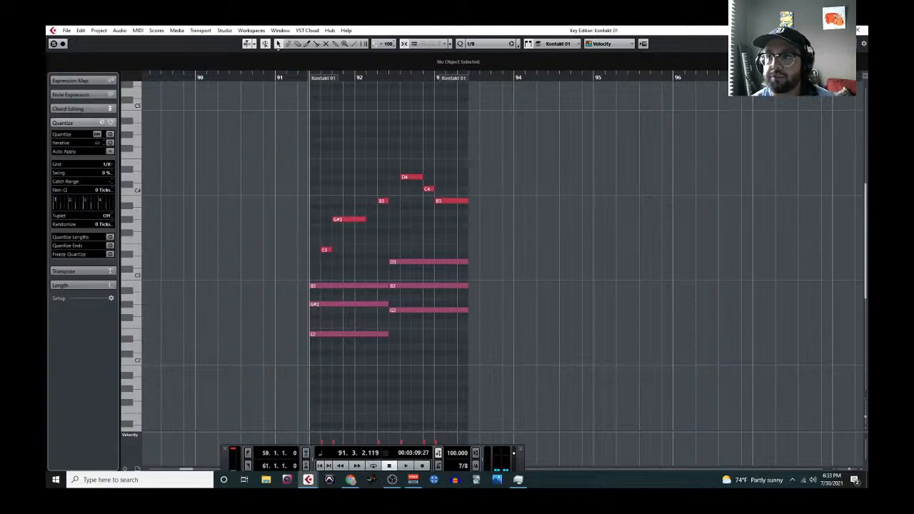
left_click(838, 30)
Bring back and close the Kontakt 01 part's Key Editor, and make sketch piano the active track
left_click(148, 191)
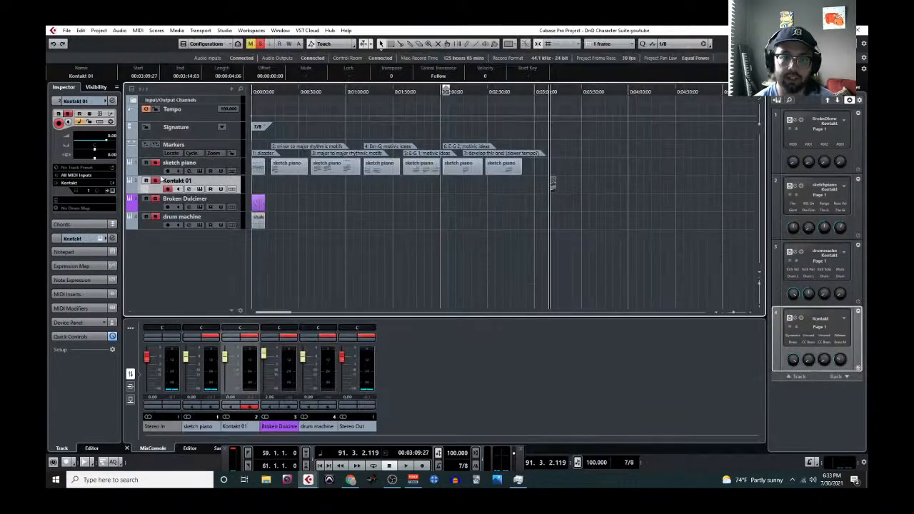
mouse_move(307, 479)
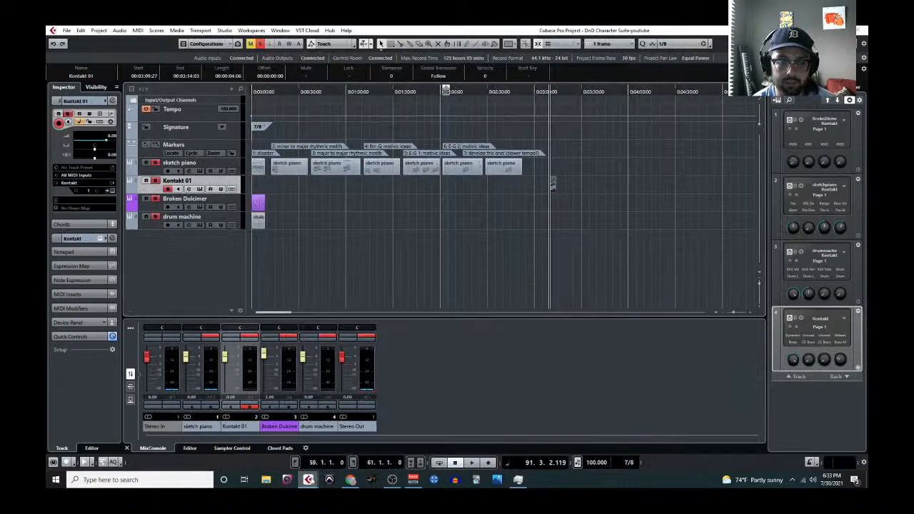
left_click(351, 442)
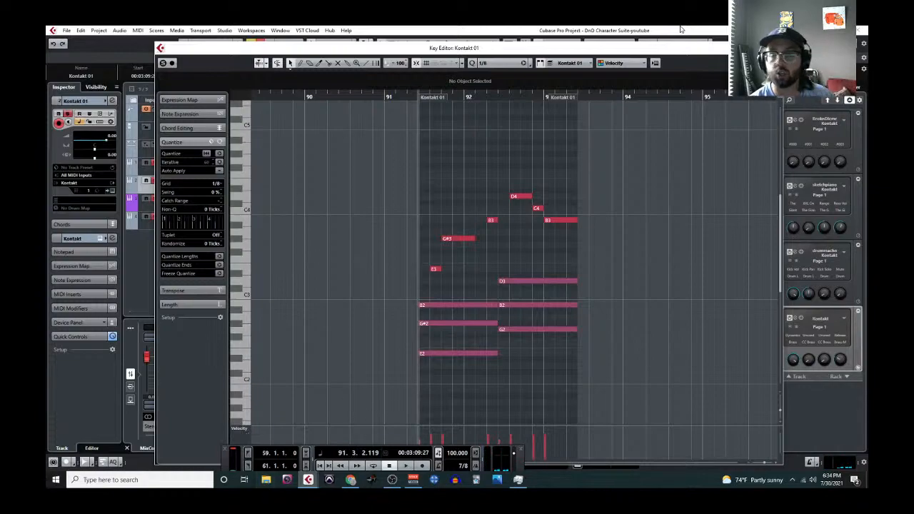
left_click(774, 48)
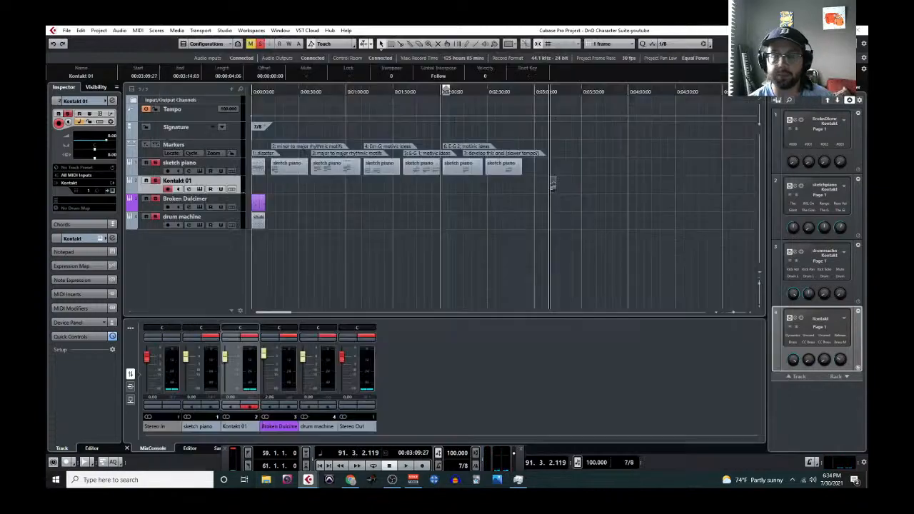
left_click(156, 174)
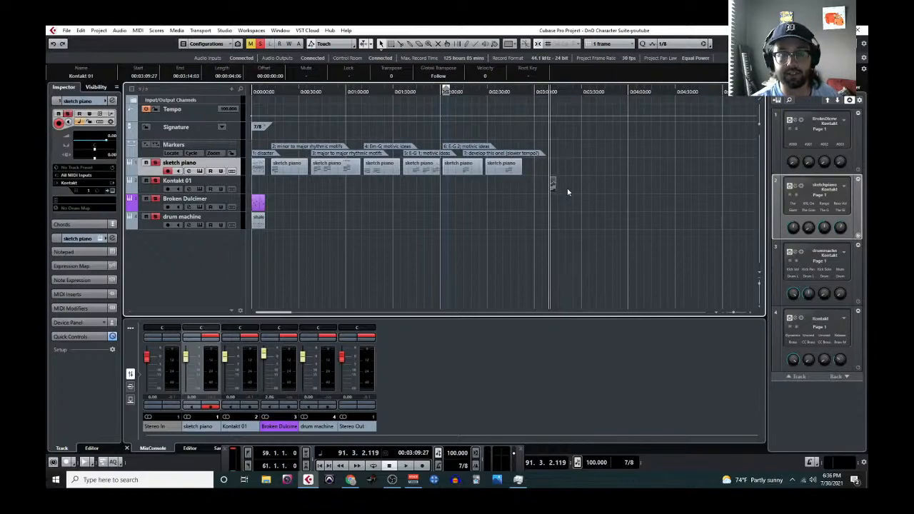
scroll(562, 217, "up", 3)
scroll(551, 204, "left", 3)
scroll(531, 189, "down", 1)
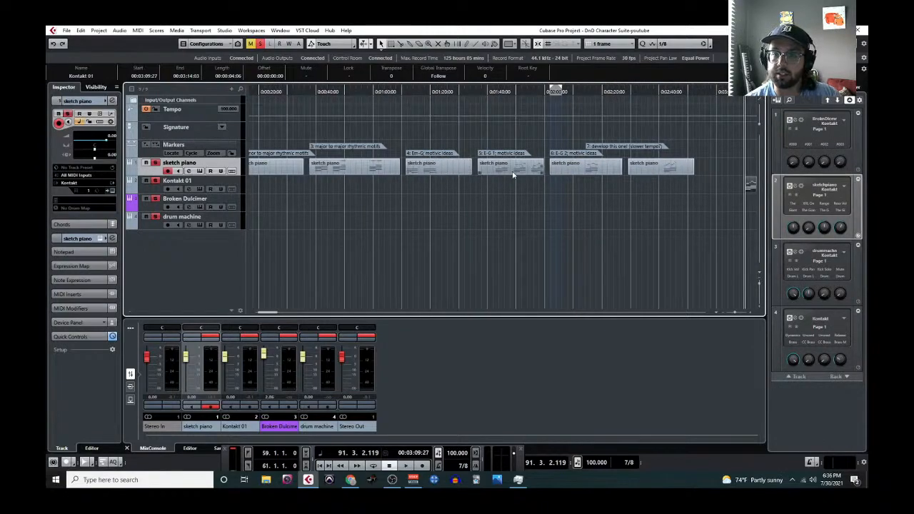
left_click(539, 170)
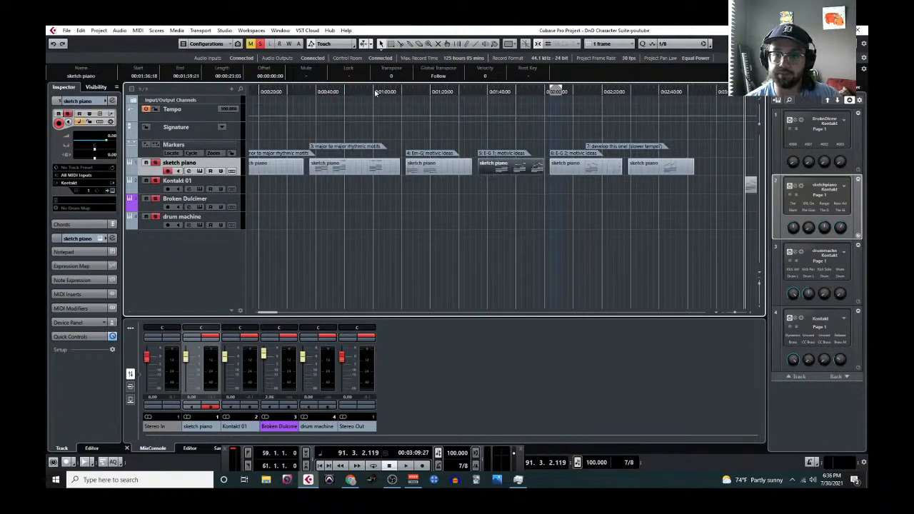
left_click(138, 30)
left_click(464, 230)
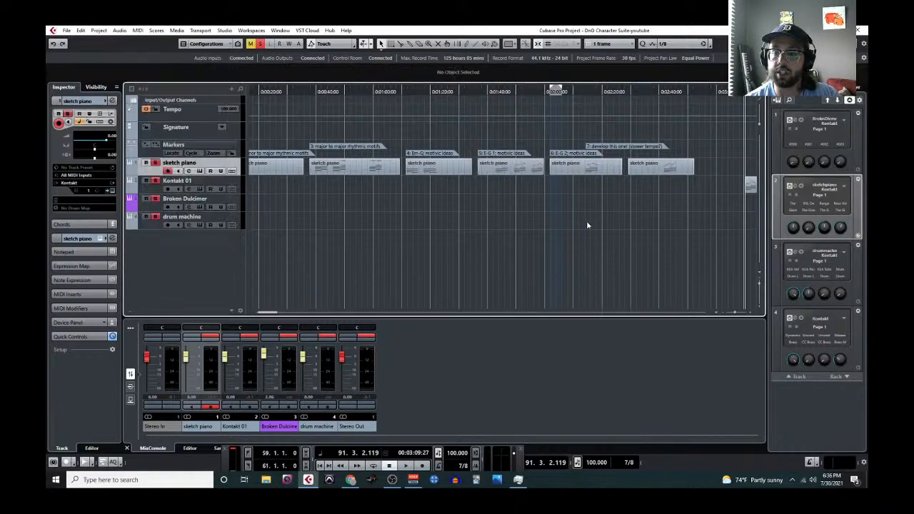
Set the playhead to 47.5.2.66, open the sketch piano part under marker 5 in the Key Editor, and maximize the editor
key("g")
left_click(418, 94)
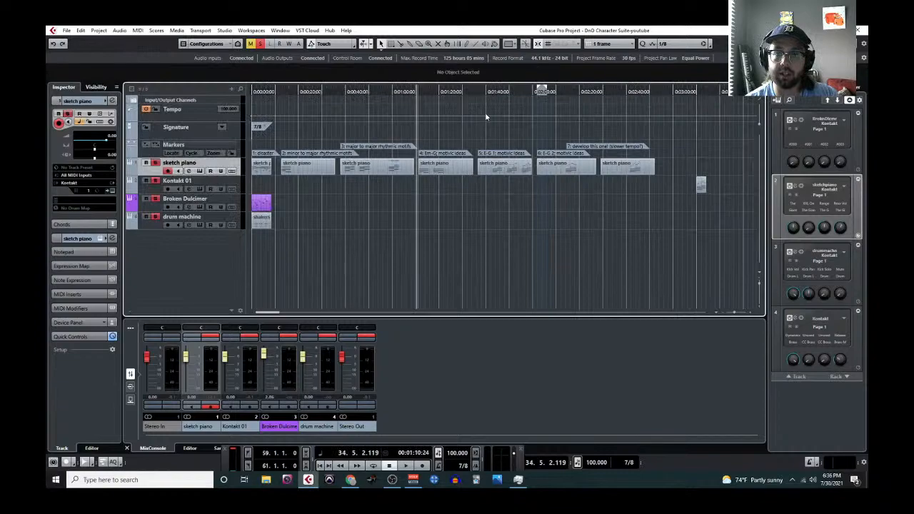
left_click(480, 91)
left_click(504, 170)
left_click(139, 30)
left_click(150, 41)
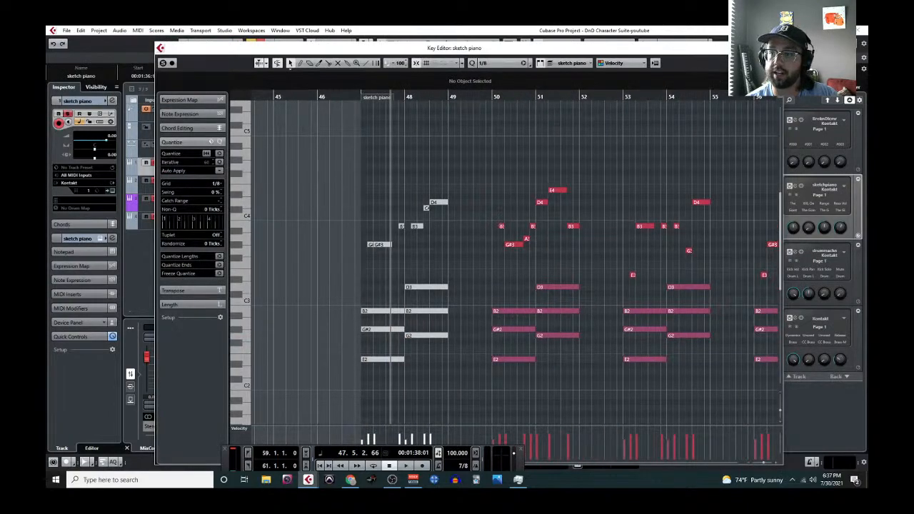
left_click(754, 47)
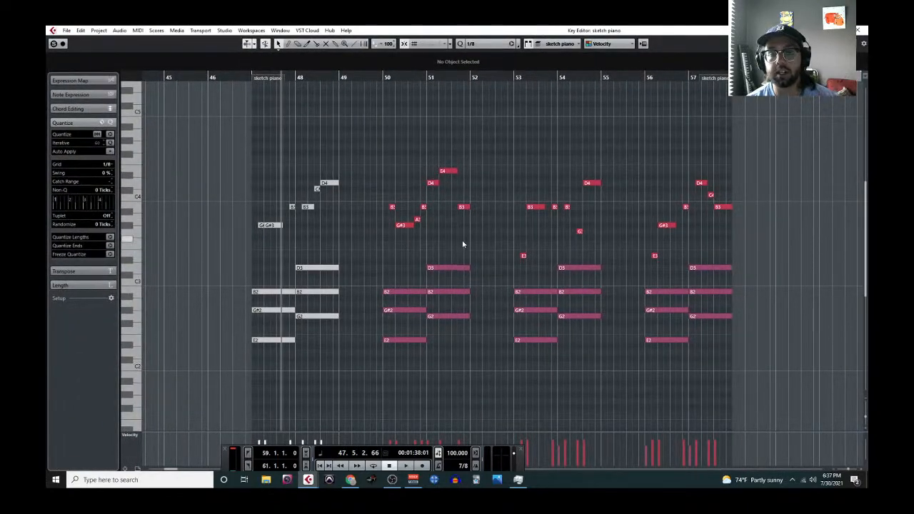
Play the sketch piano part under marker 5 from 49.7.1.0 into bar 54, then stop playback
left_click(376, 77)
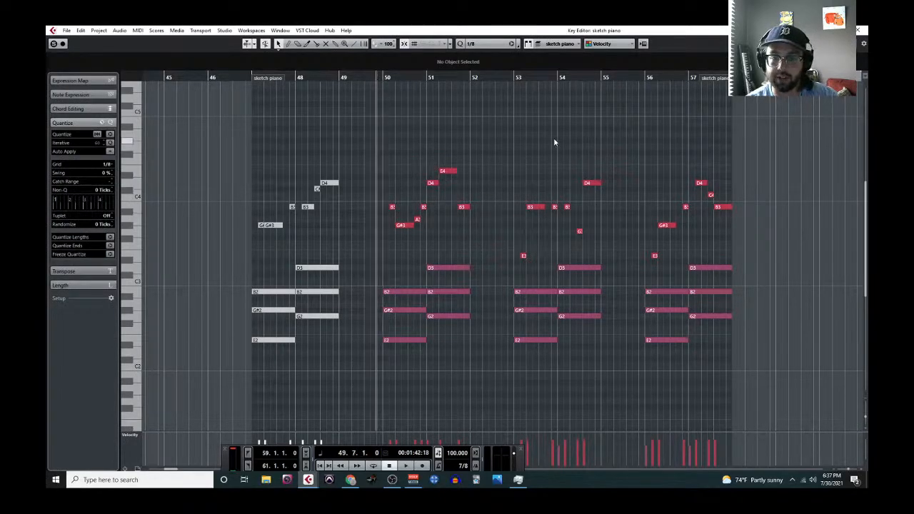
key("space")
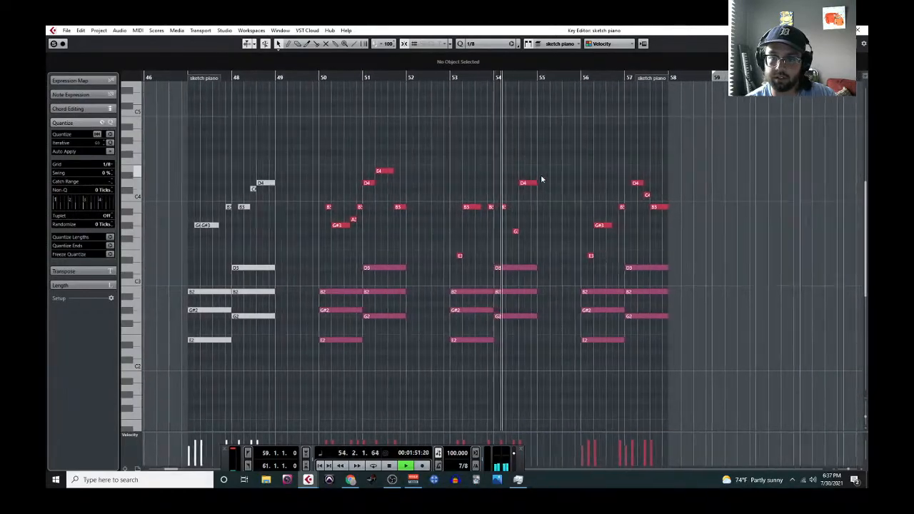
key("space")
Mute all chord and melody notes of the phrase in bars 53–54 and close the Key Editor
left_click_drag(418, 152, 511, 353)
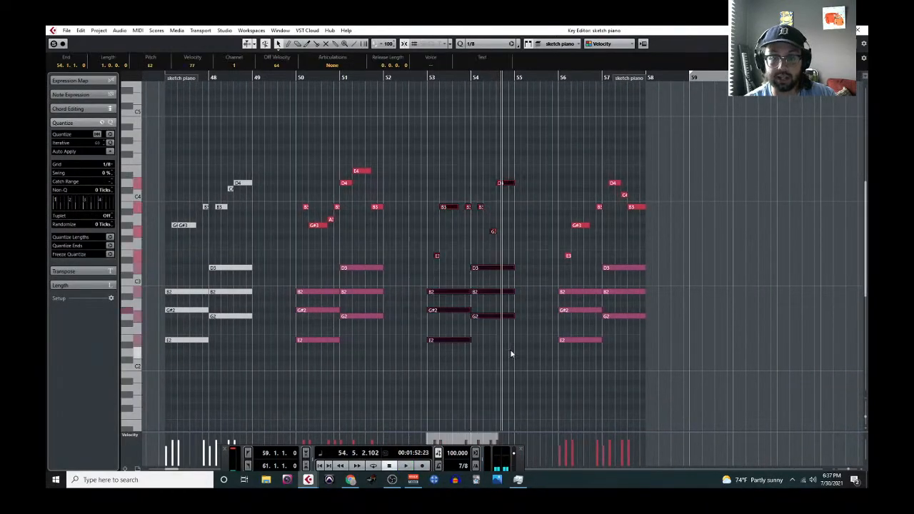
key("shift+m")
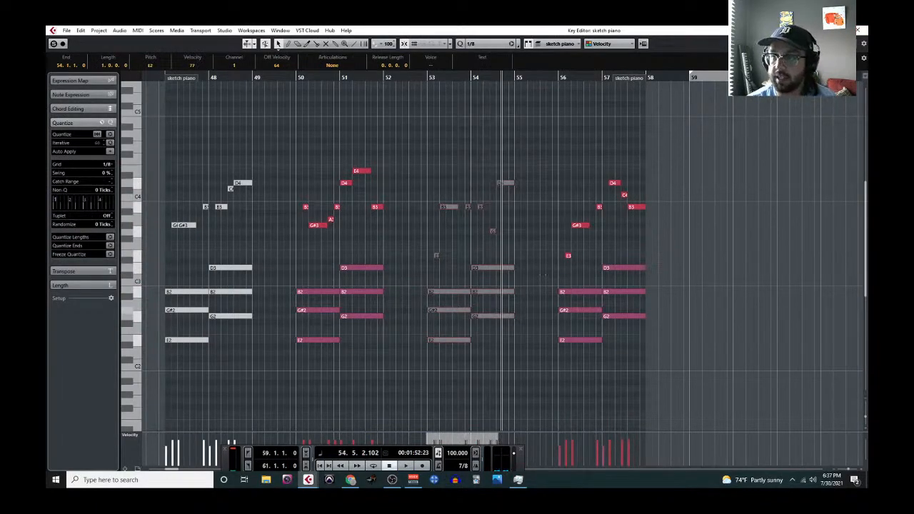
left_click(862, 30)
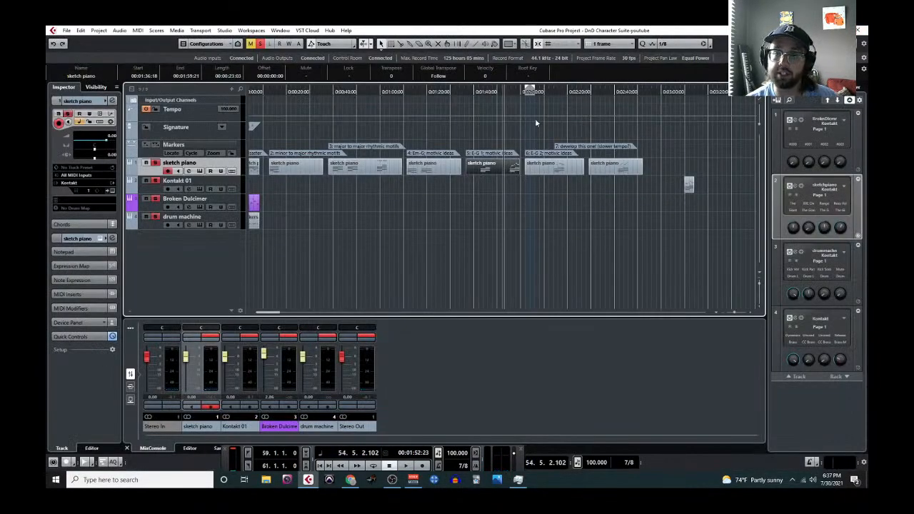
Open the sketch piano part under marker 6 in the Key Editor, listen to its phrase in bars 65–66, and close the editor
left_click(539, 93)
left_click(551, 165)
left_click(138, 30)
left_click(157, 39)
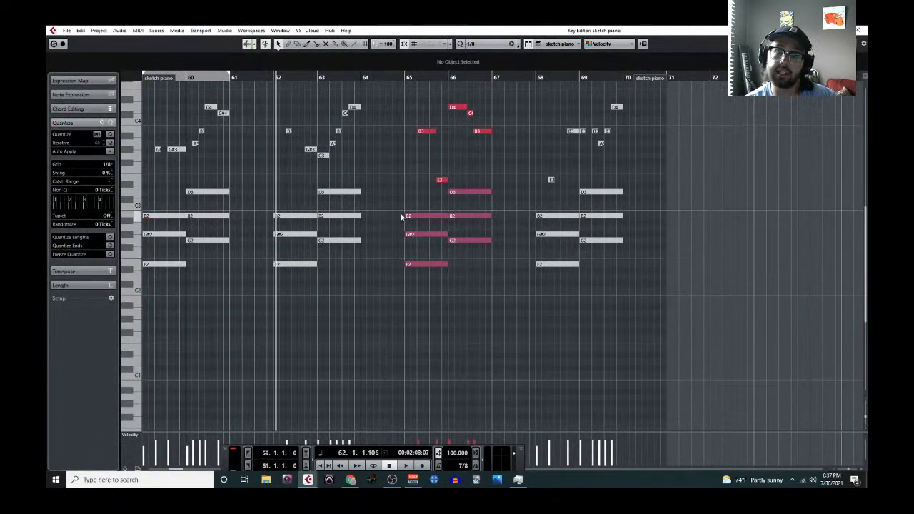
scroll(402, 217, "down", 2)
scroll(410, 210, "up", 3)
left_click(403, 77)
key("space")
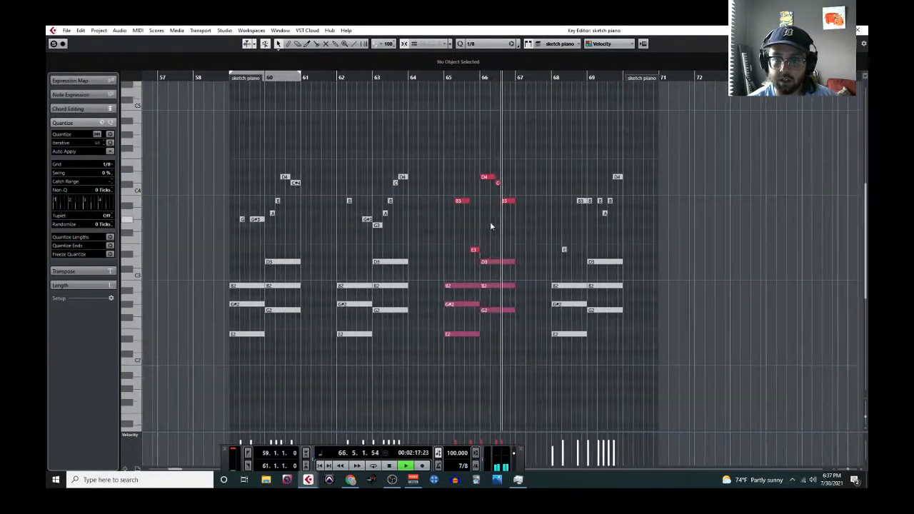
left_click(858, 30)
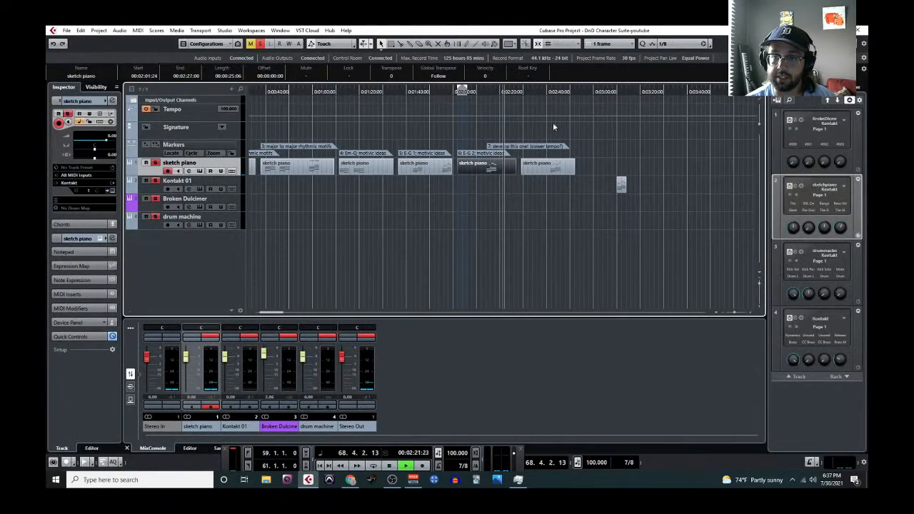
Move playback to about bar 77 and open the last sketch piano part in the Key Editor
left_click(544, 93)
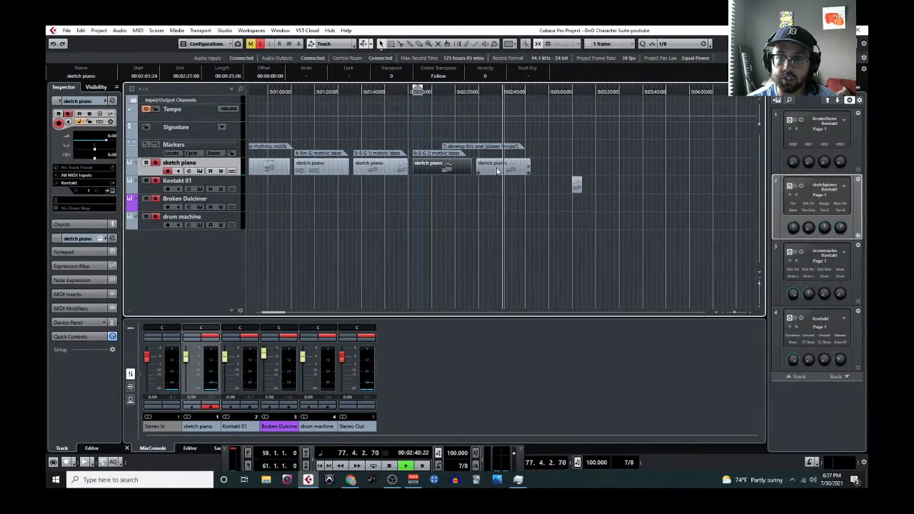
left_click(498, 170)
left_click(138, 30)
left_click(161, 41)
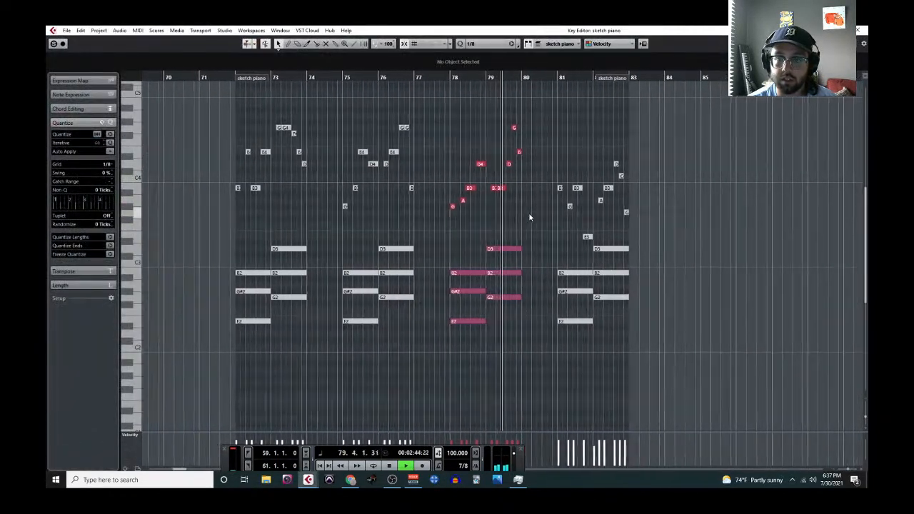
Mute the phrase in bars 78–79 of the last sketch piano part, stop playback, and close the Key Editor
left_click_drag(421, 109, 503, 332)
left_click(499, 322)
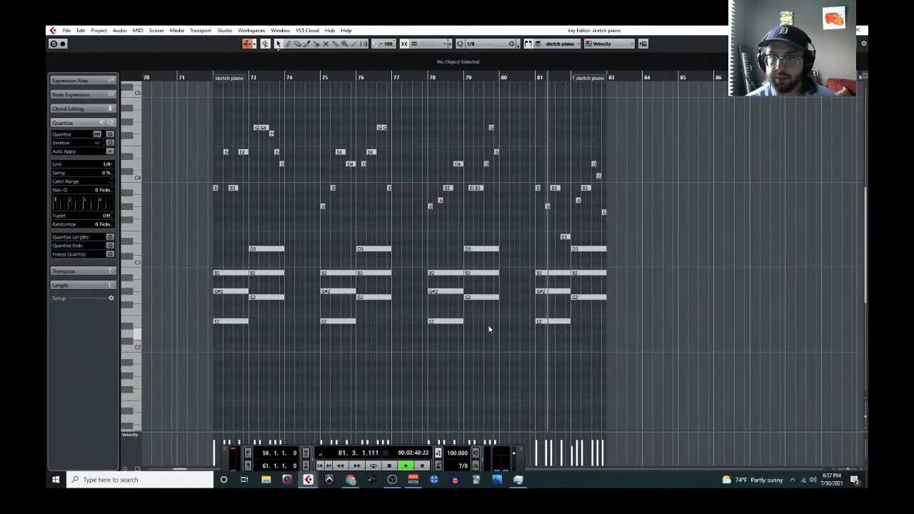
key("space")
left_click(859, 30)
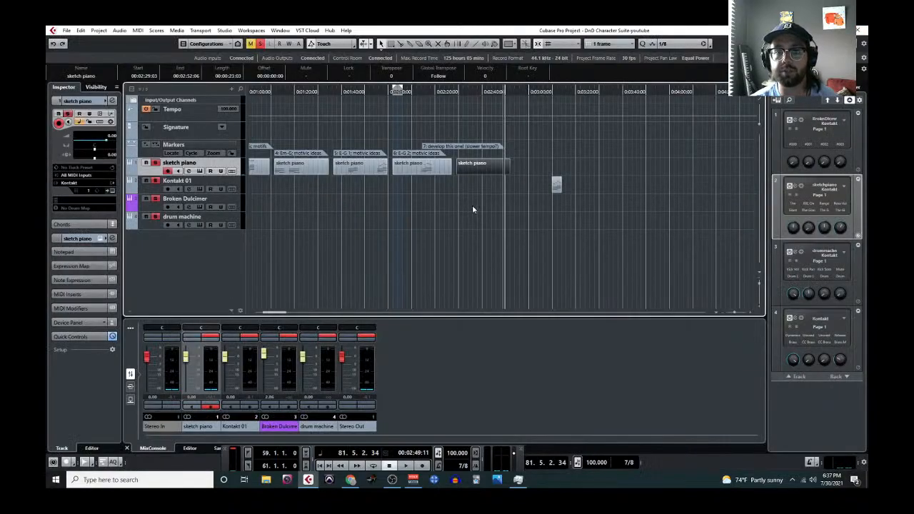
Open the sketch piano part under marker 6 in the Key Editor, copy its phrase in bars 65–66, and close the editor
scroll(363, 178, "left", 4)
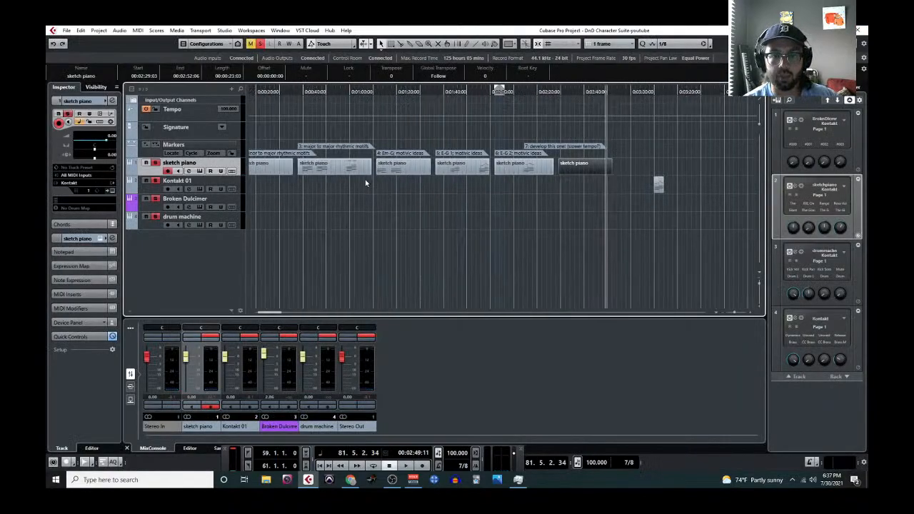
left_click(516, 172)
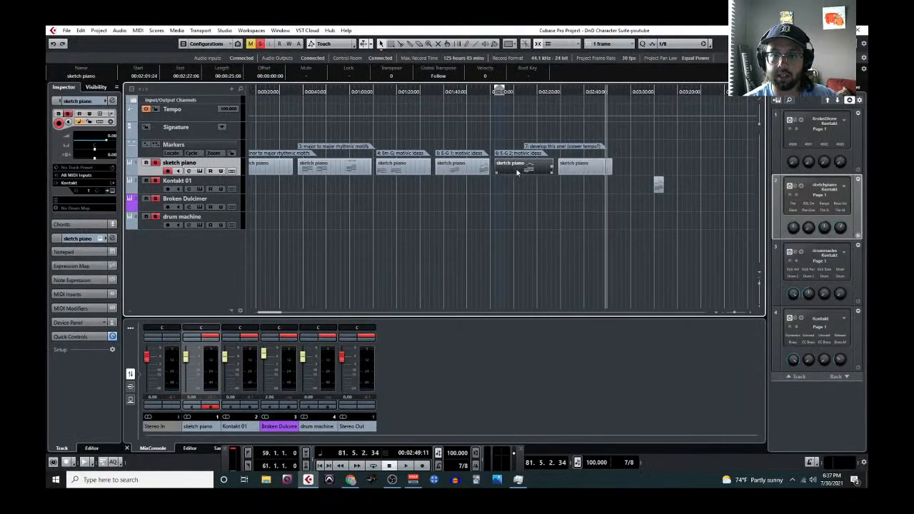
left_click(138, 30)
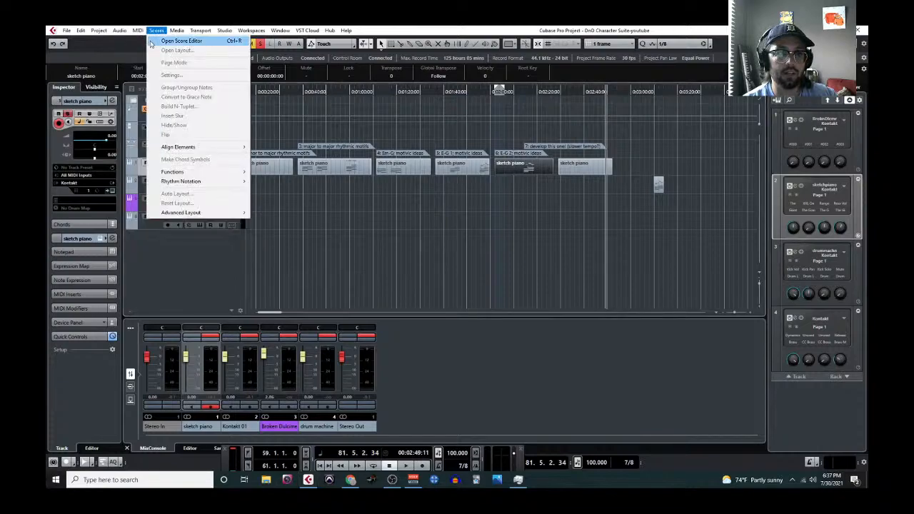
left_click(157, 41)
left_click_drag(350, 149, 431, 347)
left_click(858, 30)
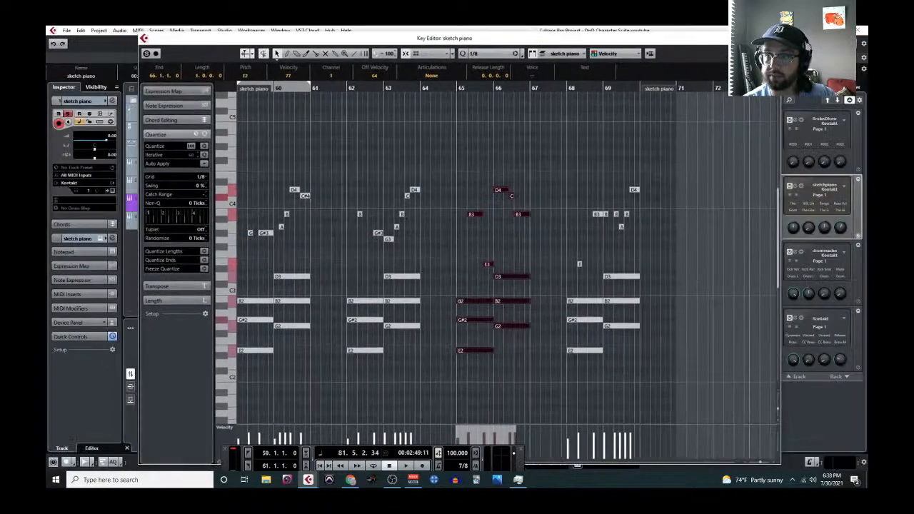
left_click(777, 31)
left_click(778, 56)
Paste the copied phrase at 96.1.1.53 and move it down onto the Kontakt 01 track
left_click(676, 91)
key("ctrl+v")
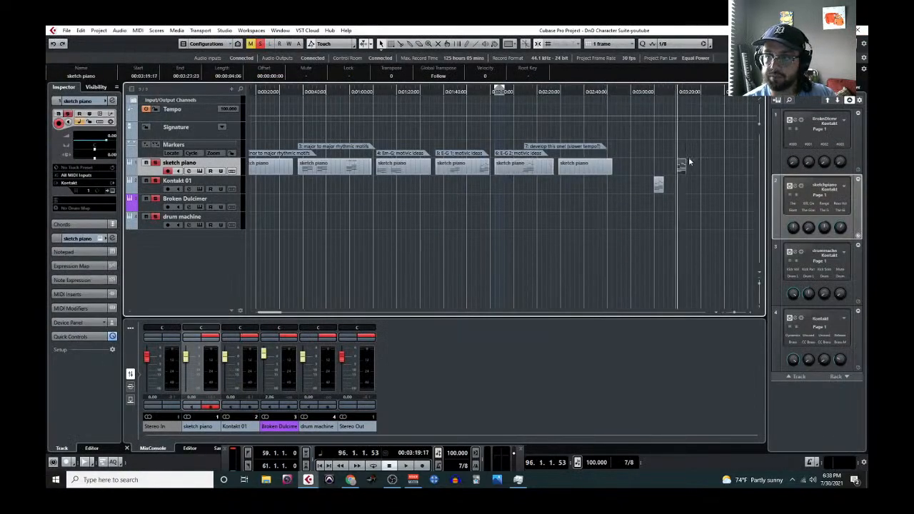
left_click_drag(682, 164, 682, 184)
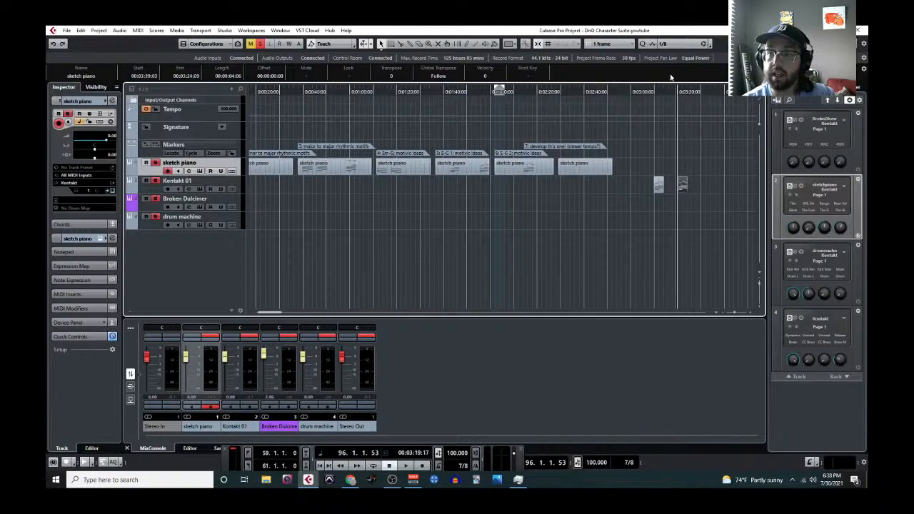
Switch the project ruler's display format to Bars+Beats
right_click(674, 92)
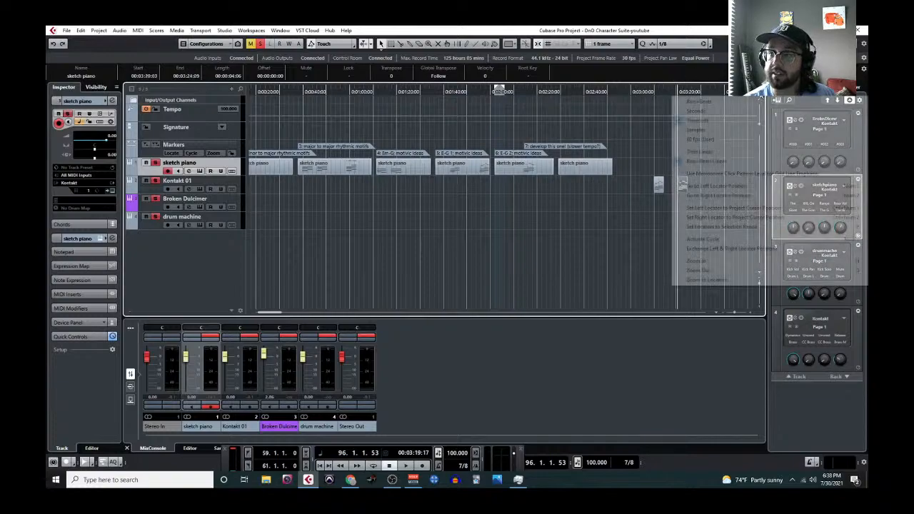
left_click(701, 102)
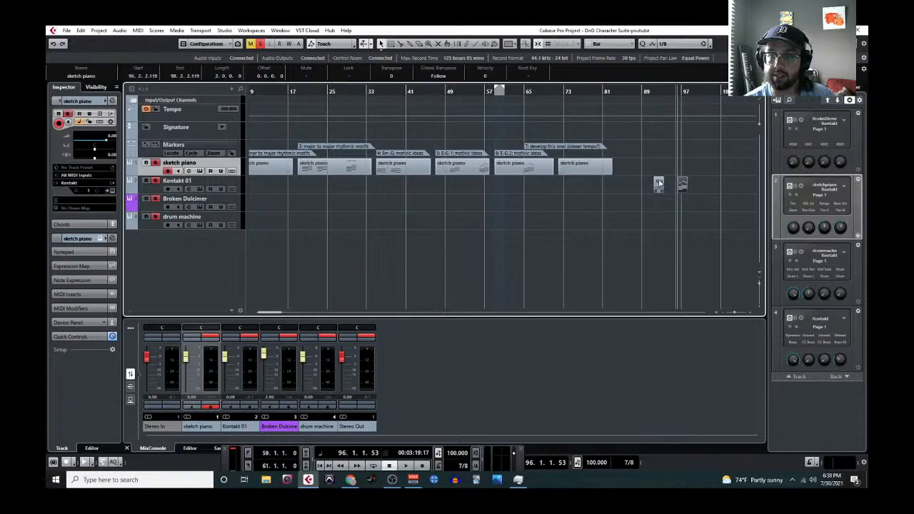
Open the sketch piano part under marker 4 in the Key Editor, play it from 35.1.1.0 through bar 39, and close the editor
scroll(566, 198, "up", 4)
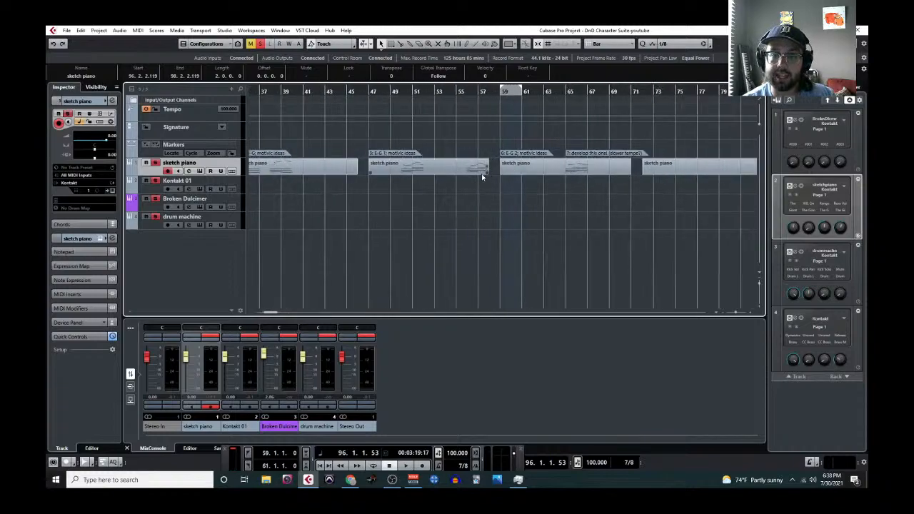
scroll(430, 181, "left", 3)
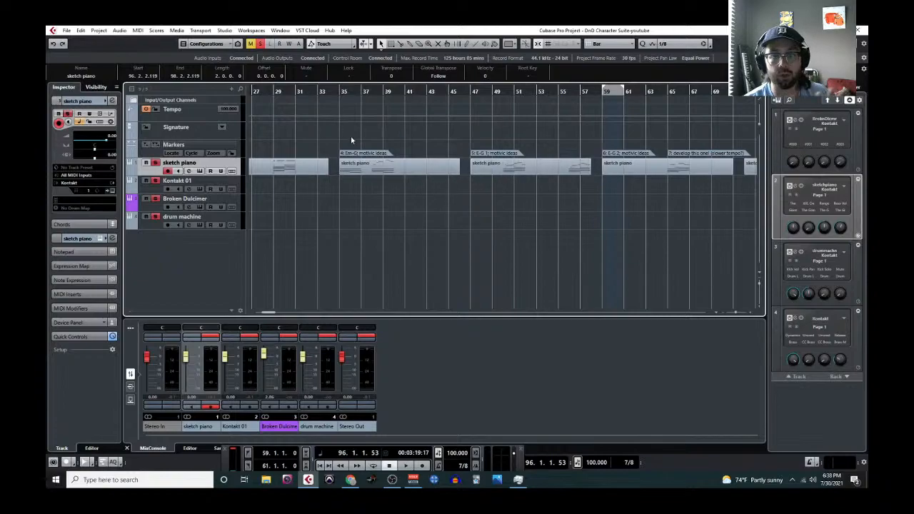
left_click(338, 93)
left_click(360, 166)
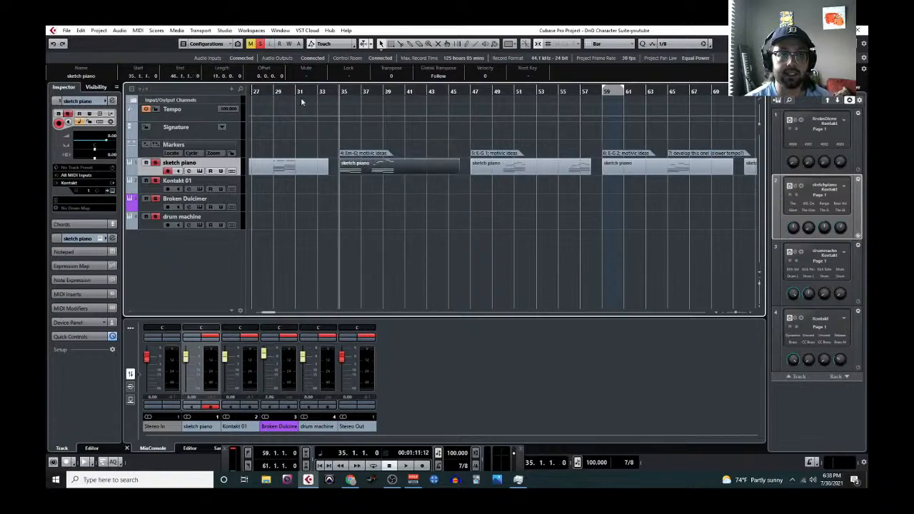
left_click(138, 30)
left_click(163, 40)
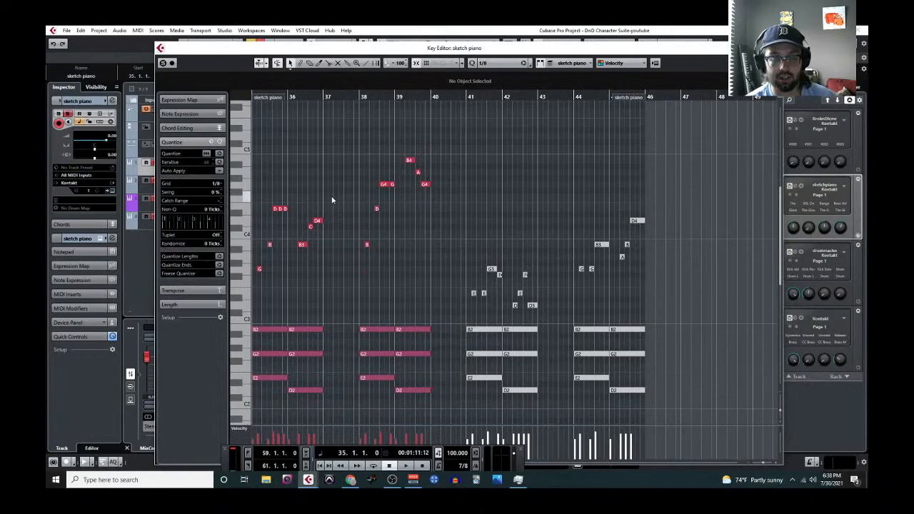
scroll(334, 200, "up", 3)
key("space")
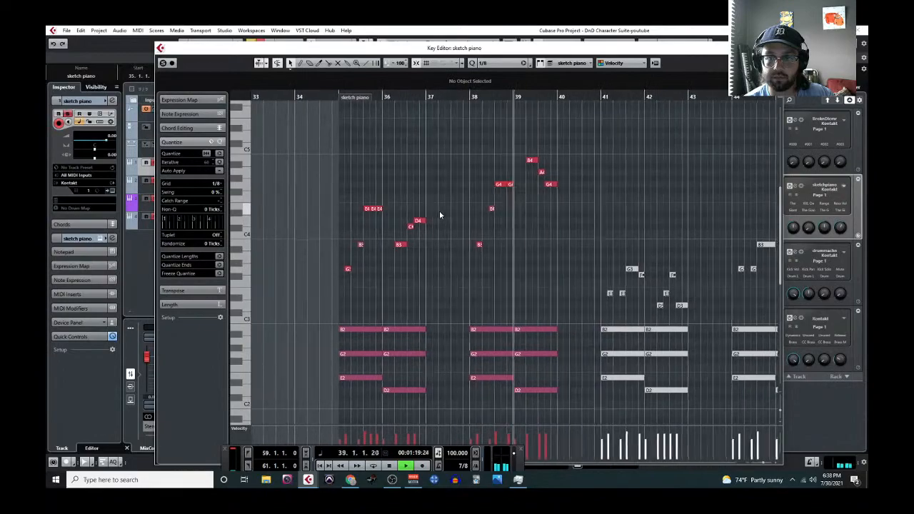
key("space")
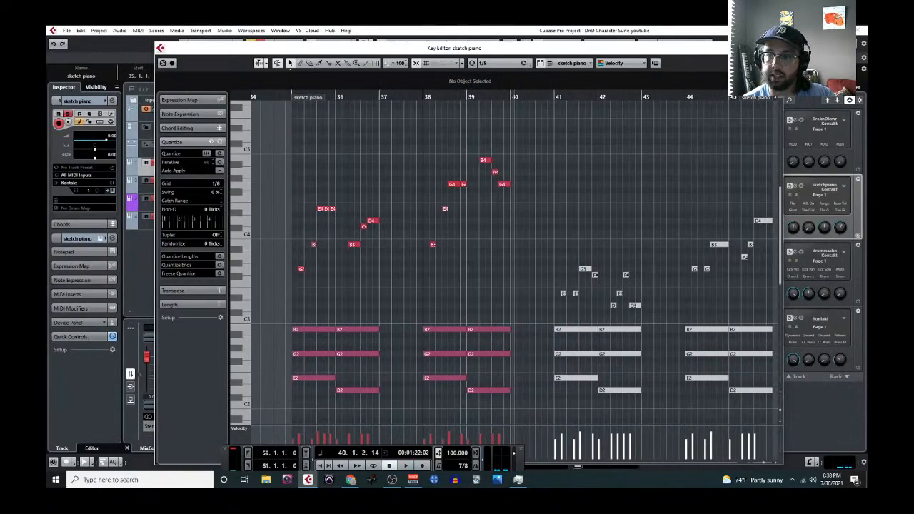
key("Return")
Open the sketch piano part under marker 5 in the Key Editor and play its phrase in bars 50–51 twice
left_click(609, 91)
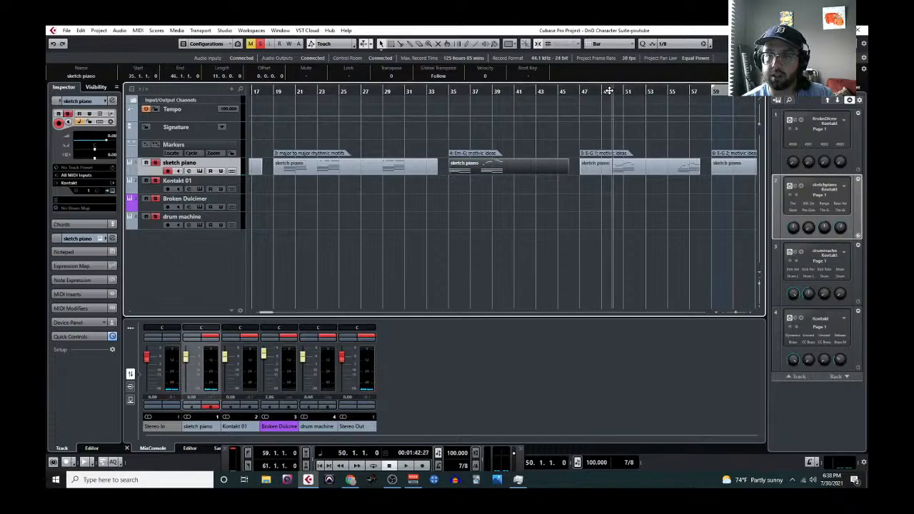
left_click(626, 165)
left_click(138, 30)
left_click(168, 41)
key("space")
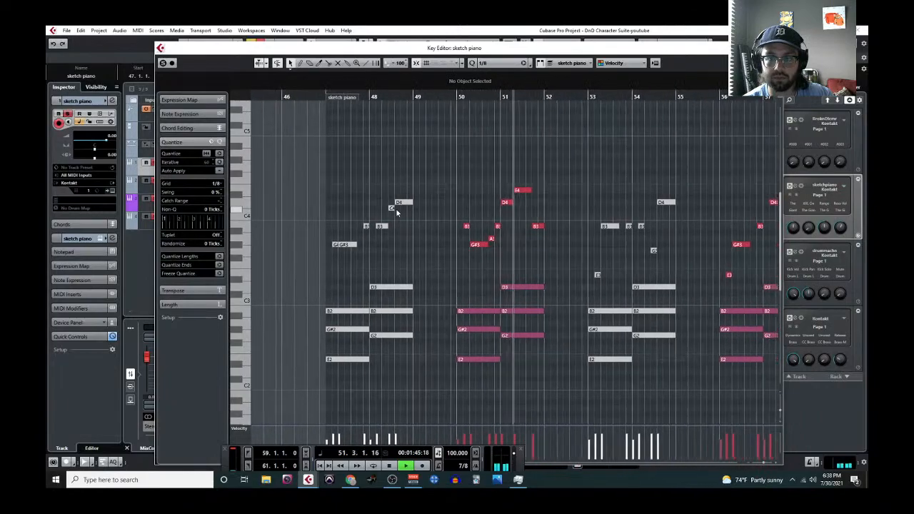
key("space")
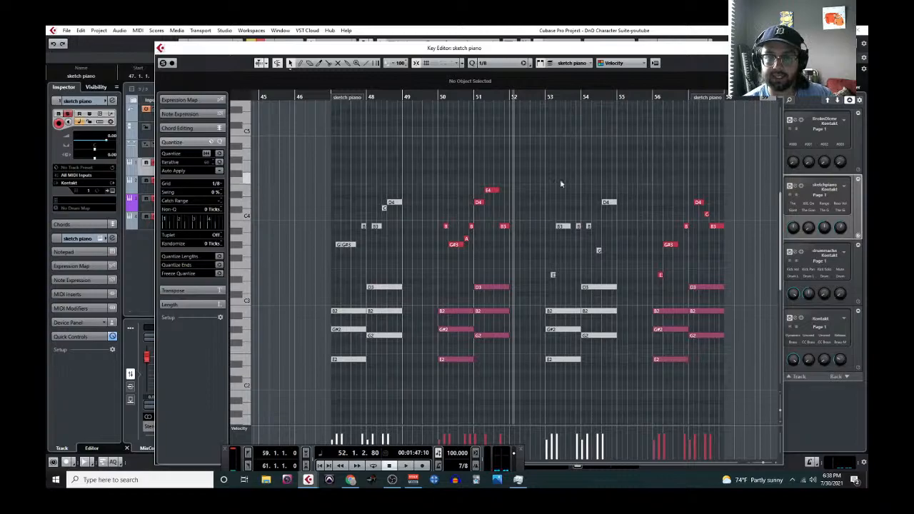
left_click(441, 96)
key("space")
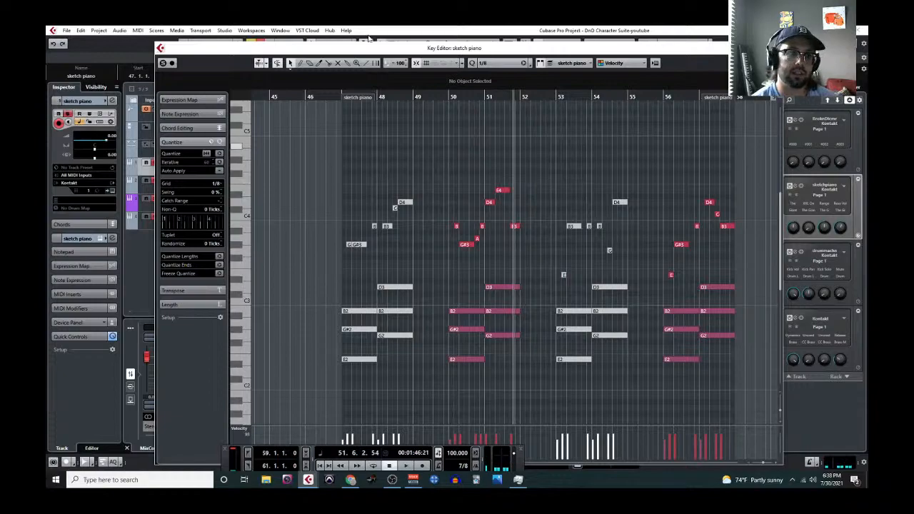
Make Kontakt 01 the active track, then bring back the sketch piano Key Editor and close it
left_click(143, 187)
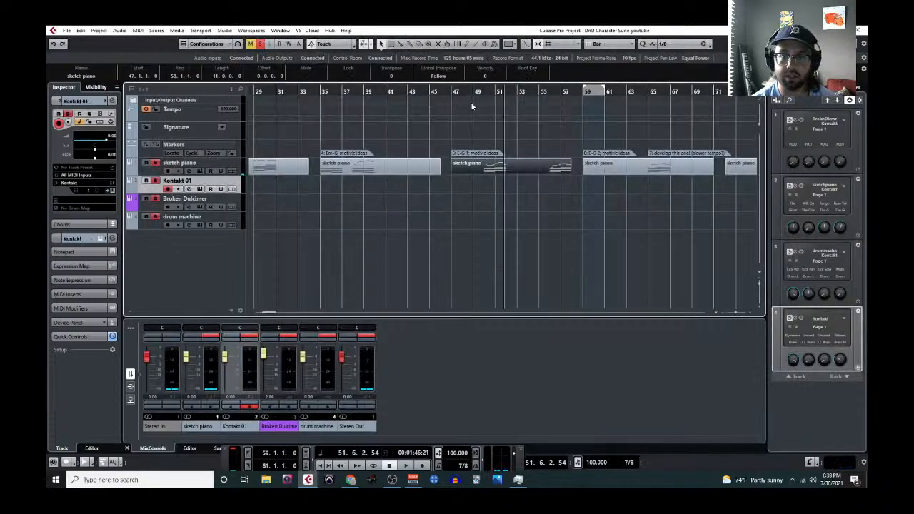
mouse_move(311, 480)
left_click(350, 437)
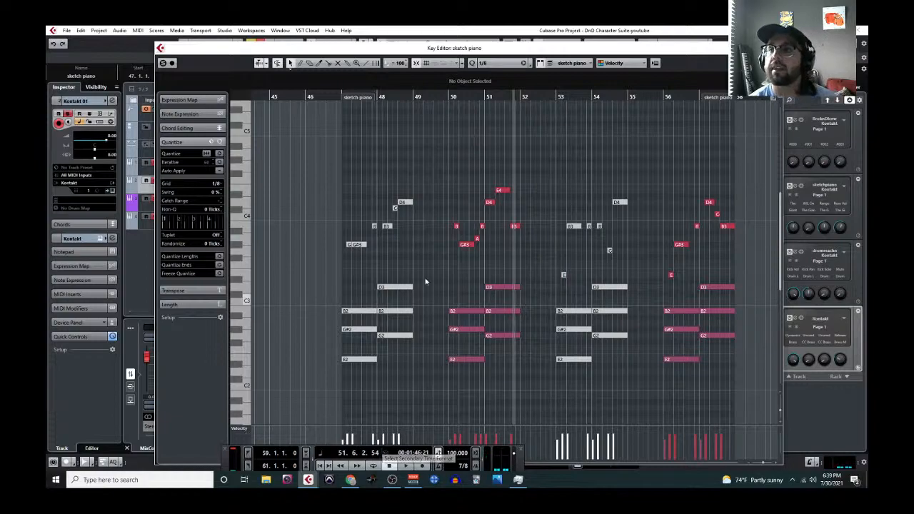
key("Escape")
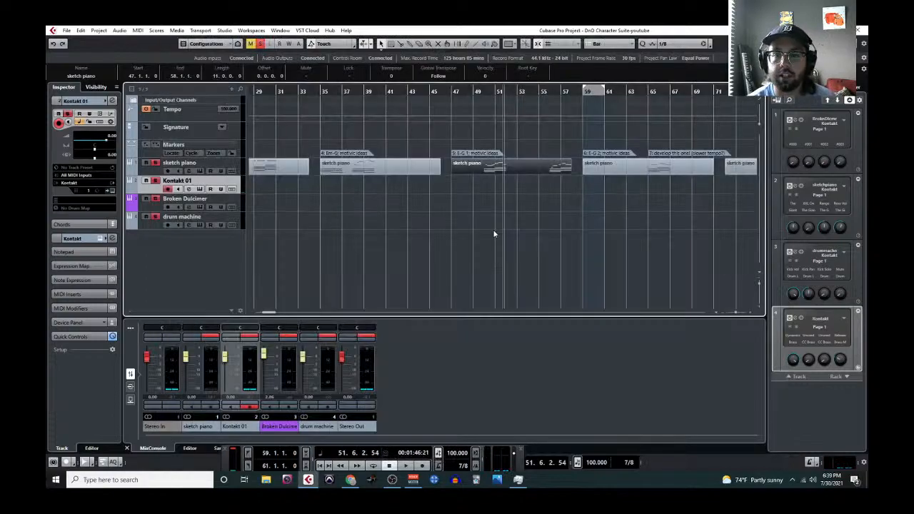
Examine the whole arrangement from bar 1 to the two copied phrases on the Kontakt 01 track
key("g")
key("g")
key("g")
key("g")
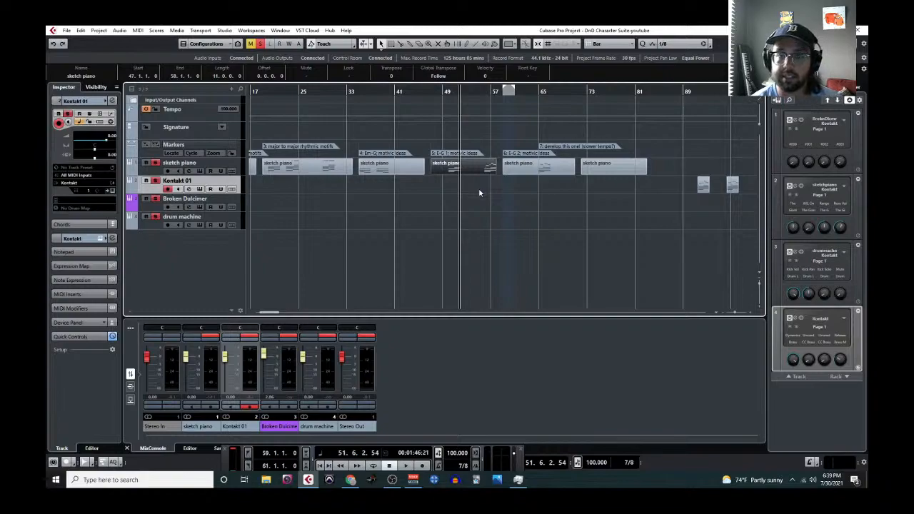
key("g")
key("g")
key("g")
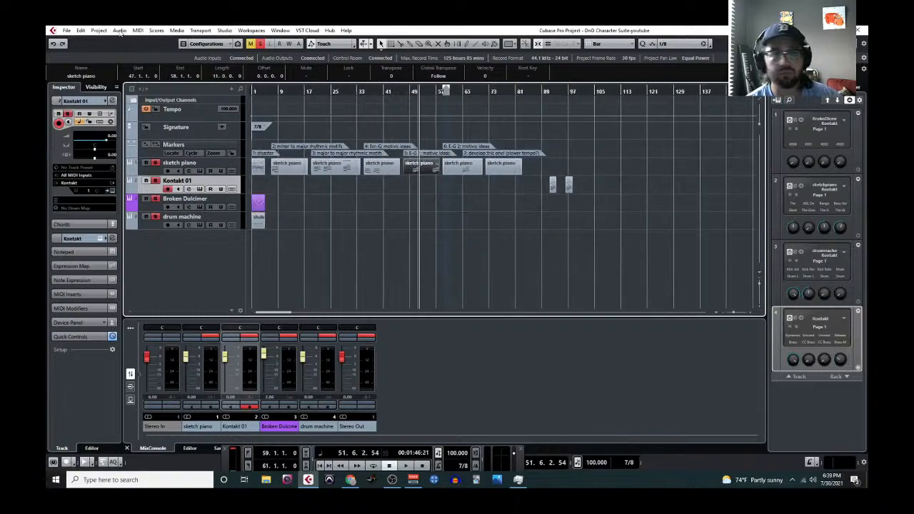
Open the project notepad, review the form, energy and theme notes, and close it
left_click(97, 32)
left_click(107, 183)
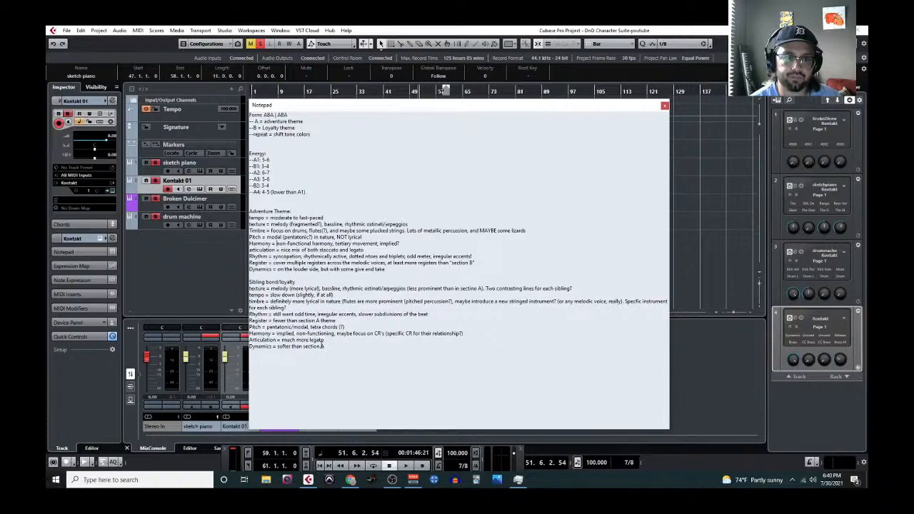
left_click(664, 106)
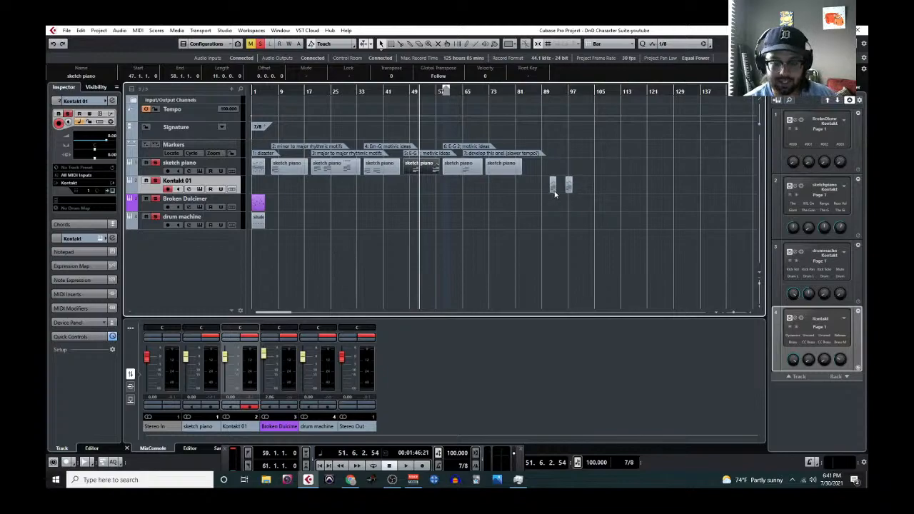
Move the first copied phrase on the Kontakt 01 track to bar 84 and lengthen its part to 8 bars
scroll(556, 191, "up", 5)
left_click_drag(538, 191, 419, 188)
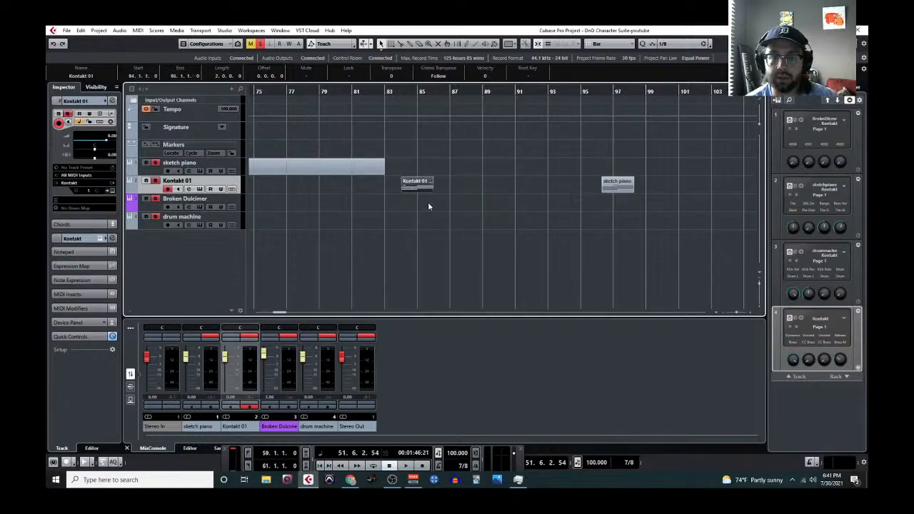
key("h")
left_click_drag(434, 191, 618, 187)
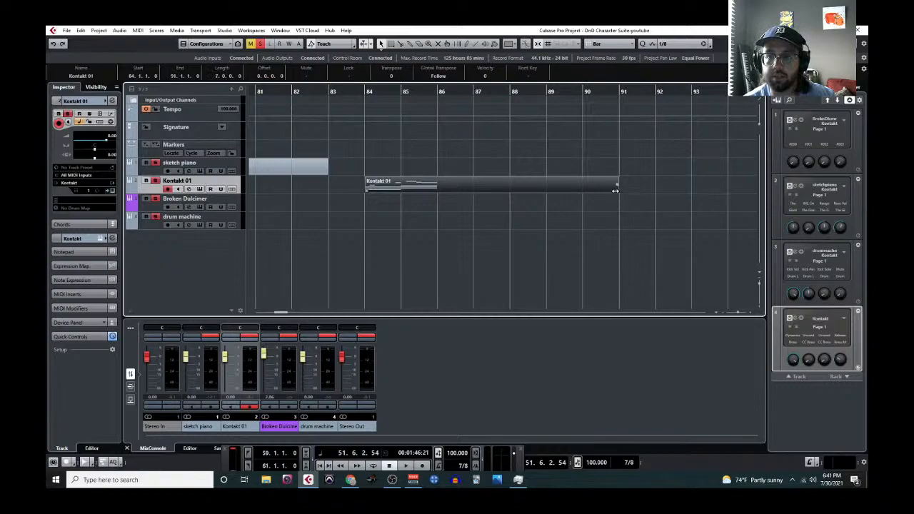
Move the second copied phrase on the Kontakt 01 track to bar 93 and lengthen its part to 8 bars
scroll(579, 229, "down", 3)
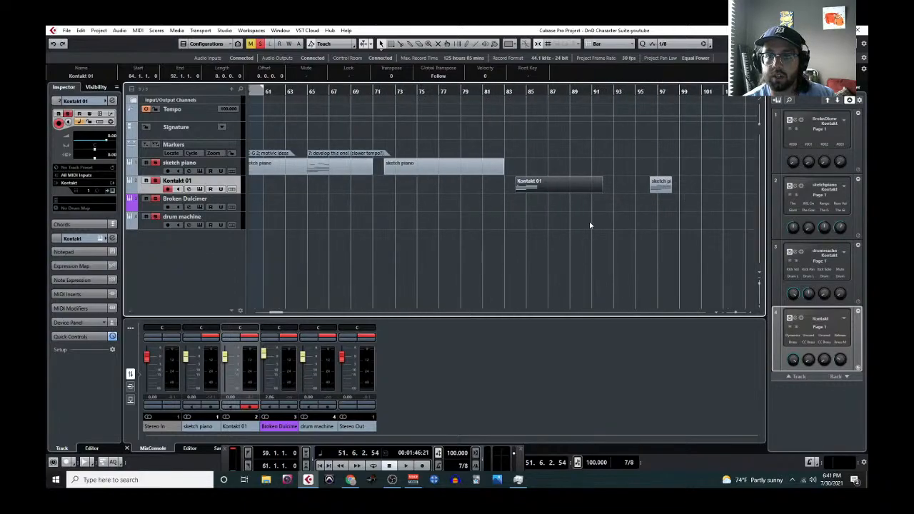
left_click_drag(650, 188, 618, 193)
scroll(616, 214, "up", 4)
scroll(614, 219, "down", 2)
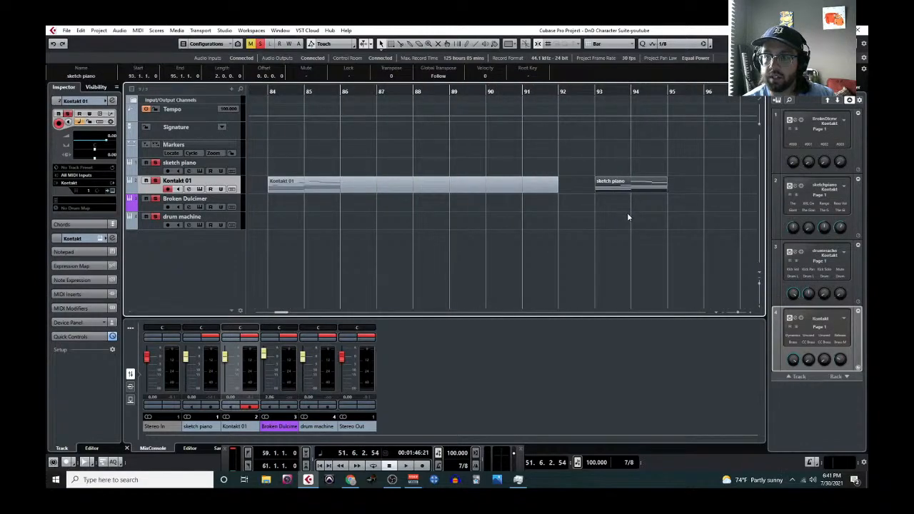
mouse_move(462, 190)
left_mouse_down()
mouse_move(781, 190)
mouse_move(612, 188)
left_mouse_up()
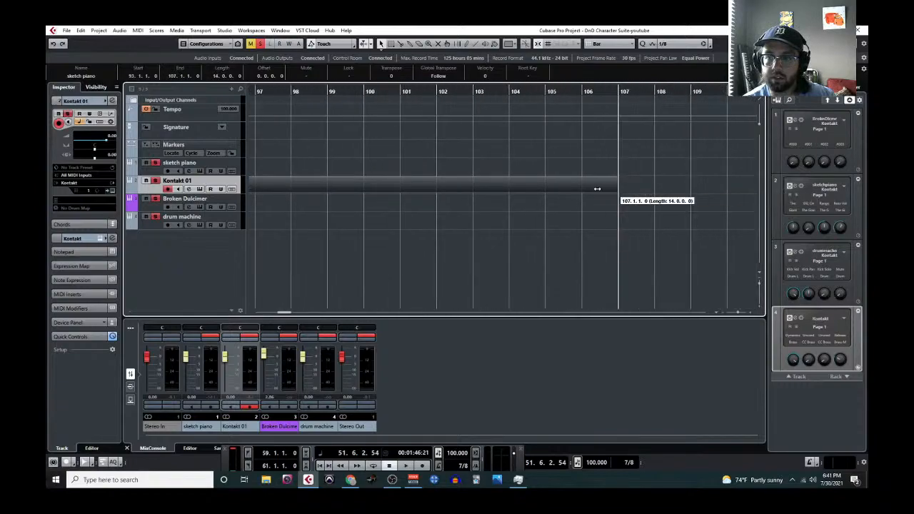
scroll(509, 228, "down", 3)
scroll(486, 205, "up", 2)
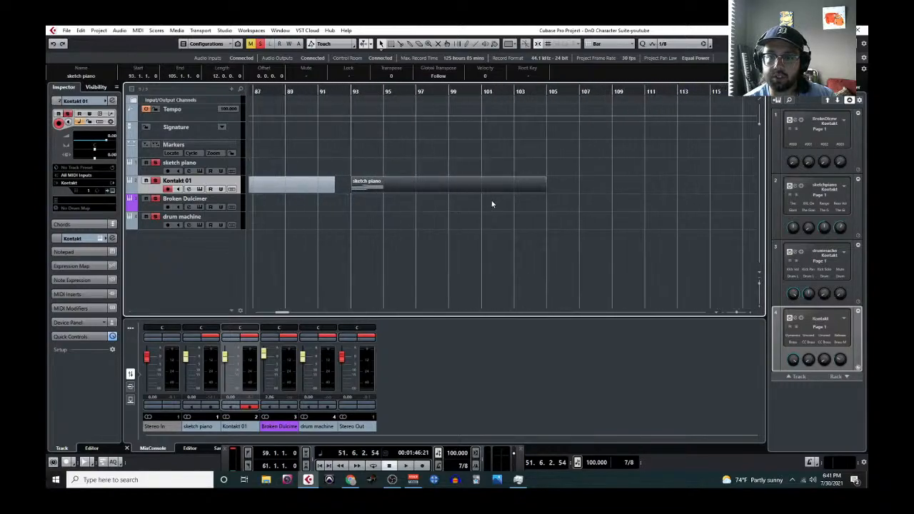
mouse_move(544, 190)
left_mouse_down()
mouse_move(499, 200)
mouse_move(516, 192)
left_mouse_up()
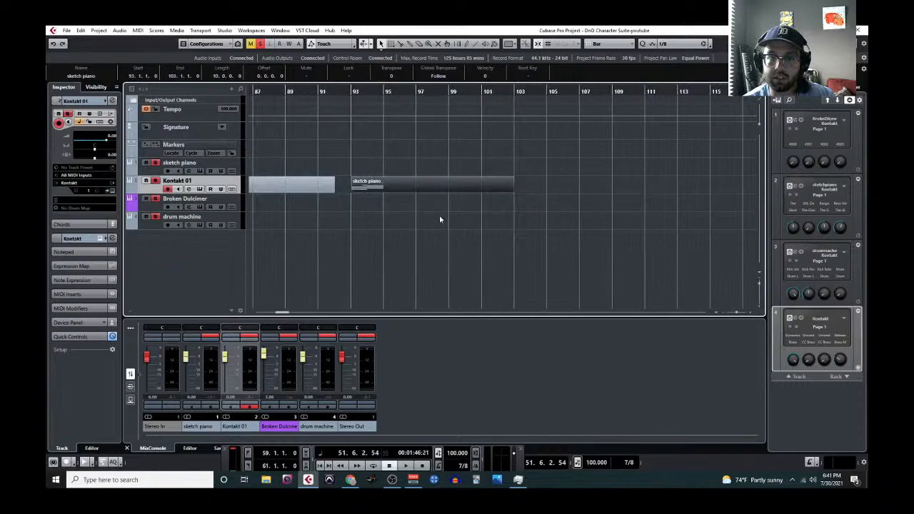
scroll(428, 214, "left", 4)
scroll(540, 196, "up", 2)
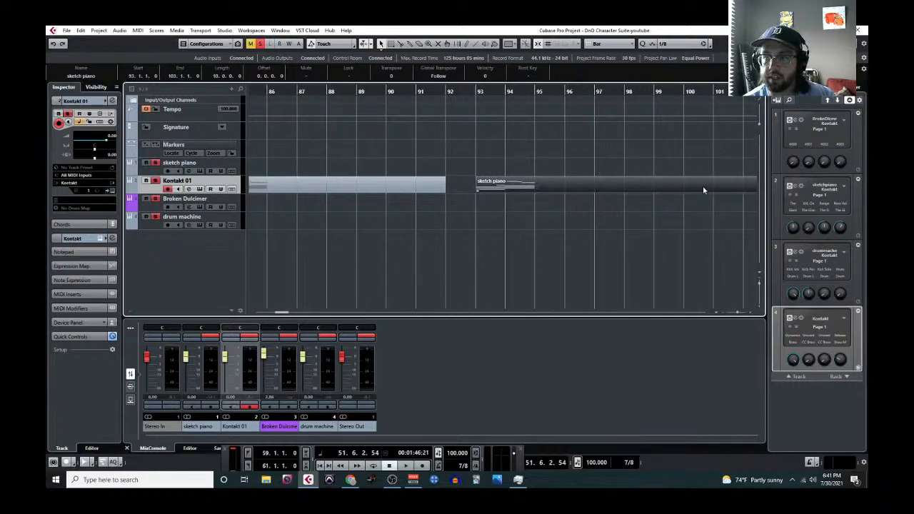
scroll(740, 196, "right", 2)
left_click_drag(669, 190, 610, 190)
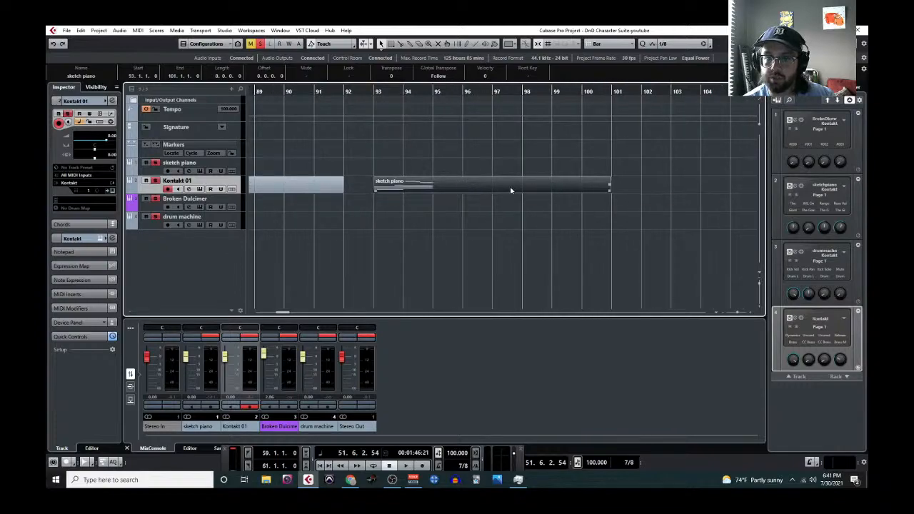
Copy the phrase in bars 50–51 from the sketch piano part under marker 5 in the Key Editor, and close the editor
scroll(553, 210, "down", 3)
scroll(519, 207, "left", 2)
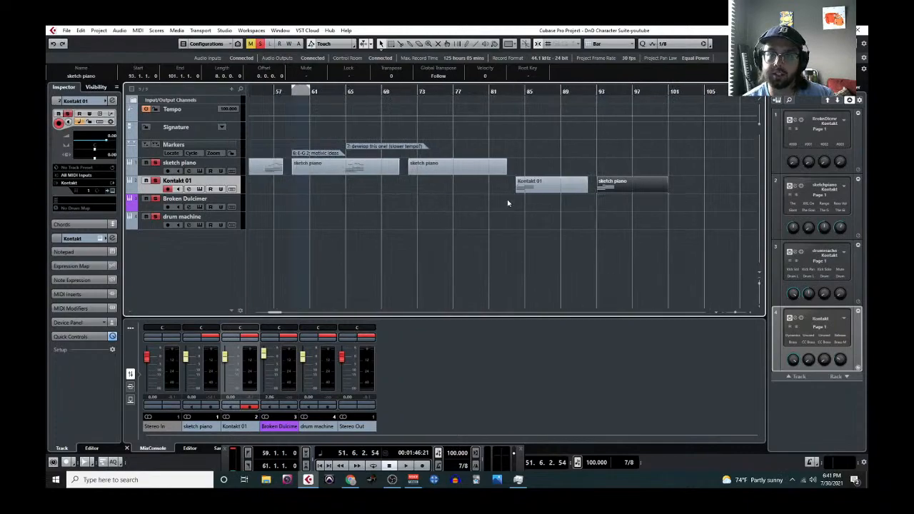
scroll(383, 190, "left", 3)
scroll(412, 178, "left", 2)
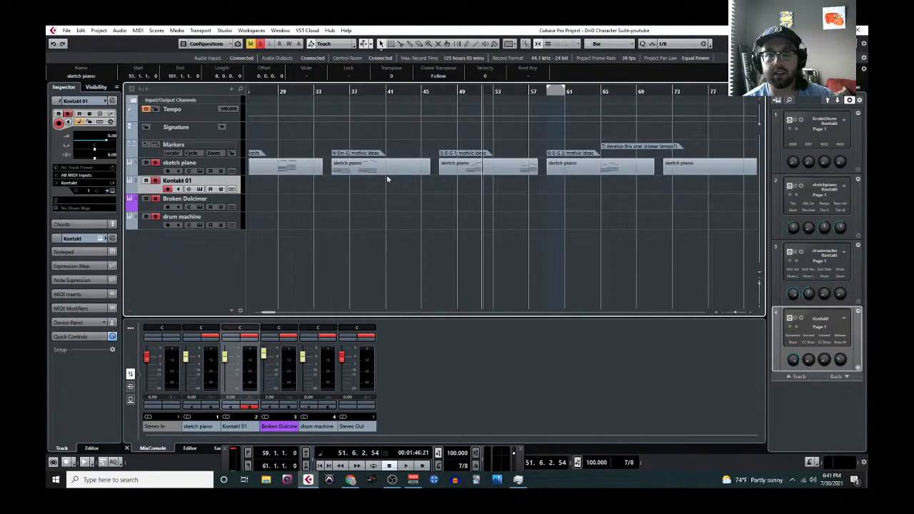
left_click(463, 176)
left_click(137, 30)
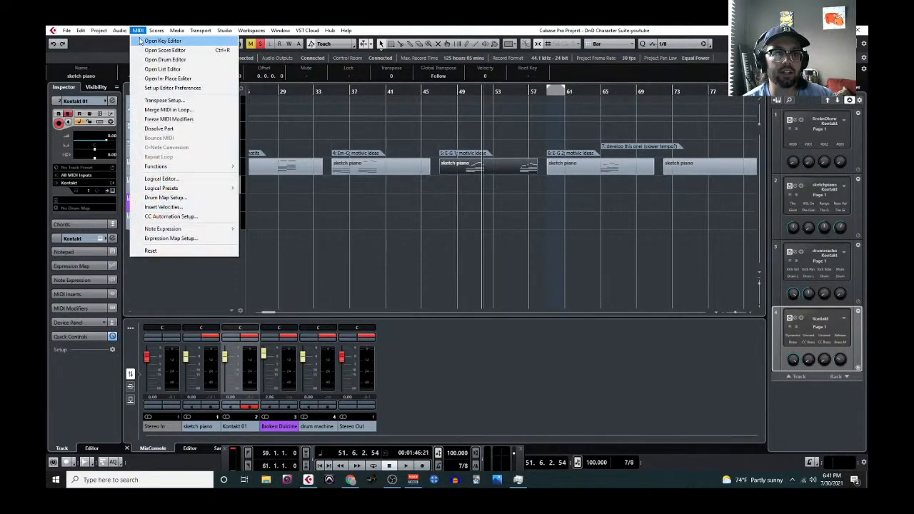
left_click(164, 42)
left_click_drag(359, 173, 432, 381)
left_click(774, 48)
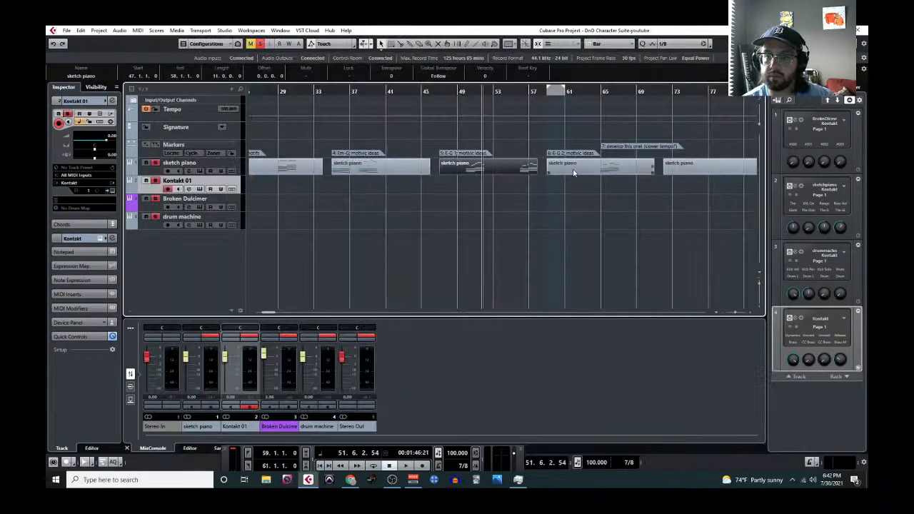
Paste the copied phrase onto the Kontakt 01 track at bar 102
scroll(574, 171, "right", 6)
scroll(595, 167, "up", 3)
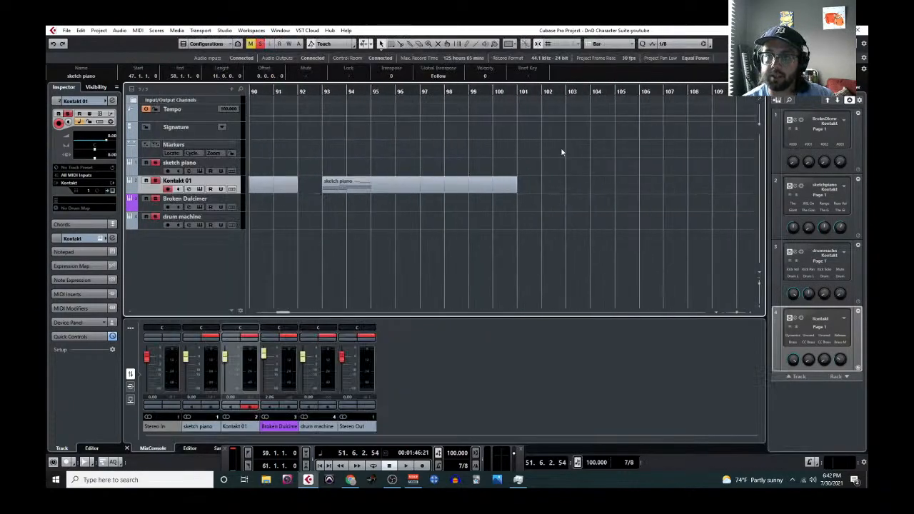
left_click(543, 92)
key("ctrl+v")
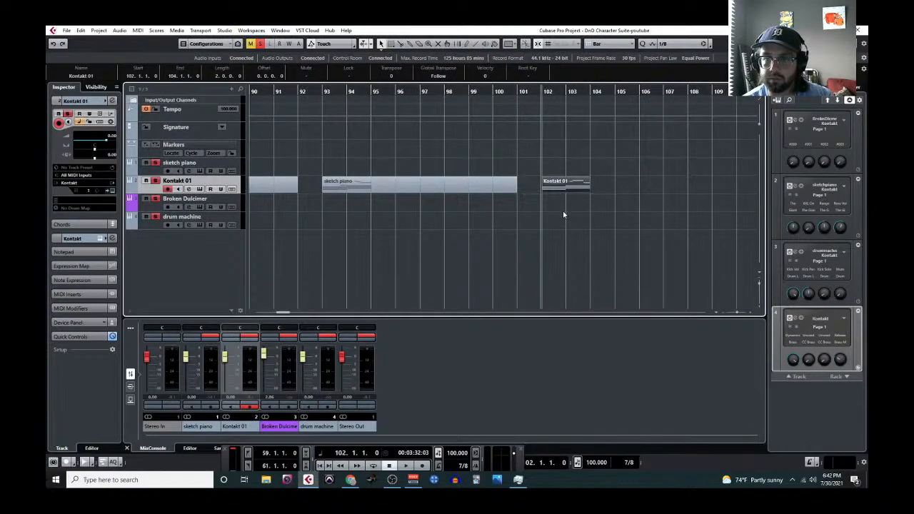
Lengthen the Kontakt 01 part starting at bar 102 to 8 bars
scroll(550, 210, "right", 2)
left_click_drag(490, 193, 614, 201)
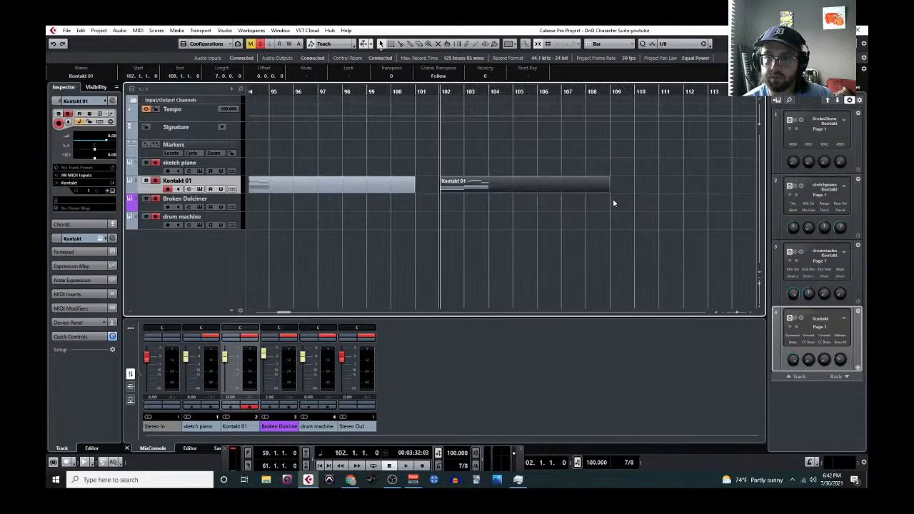
scroll(495, 204, "up", 3)
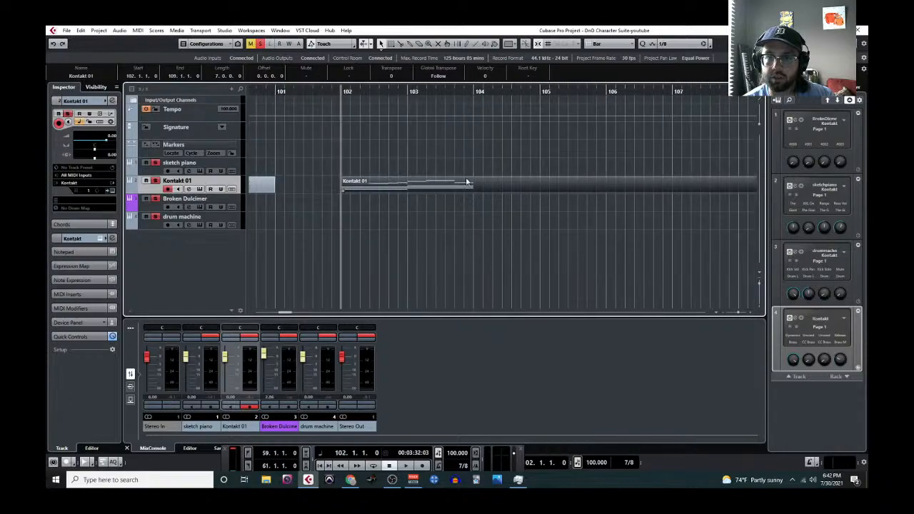
scroll(520, 189, "down", 3)
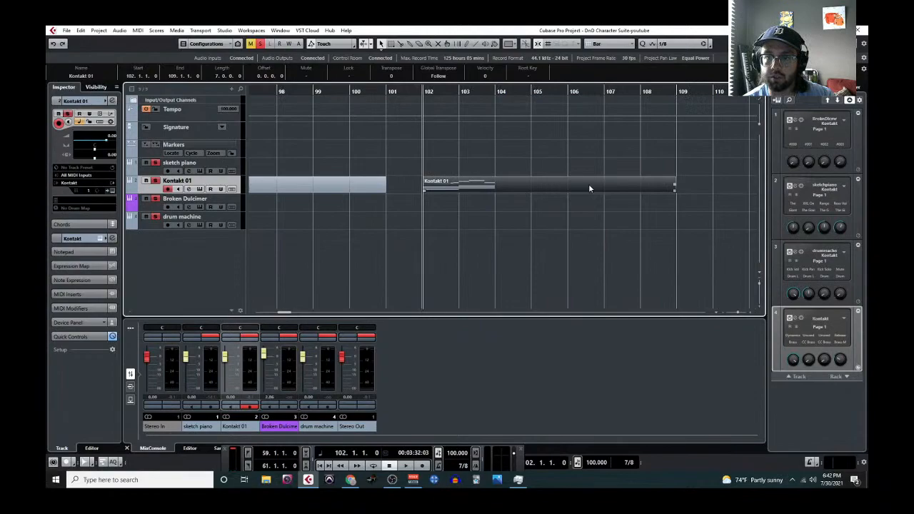
left_click_drag(675, 196, 714, 194)
Copy the phrase in bars 38–39 from the sketch piano part under marker 4 in the Key Editor, and close the editor
scroll(472, 204, "down", 5)
scroll(391, 212, "down", 4)
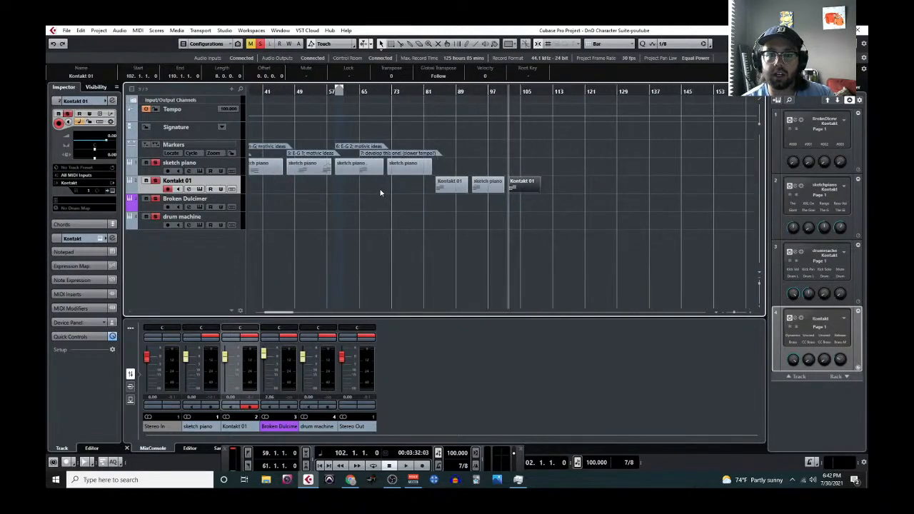
scroll(393, 184, "left", 5)
left_click(372, 170)
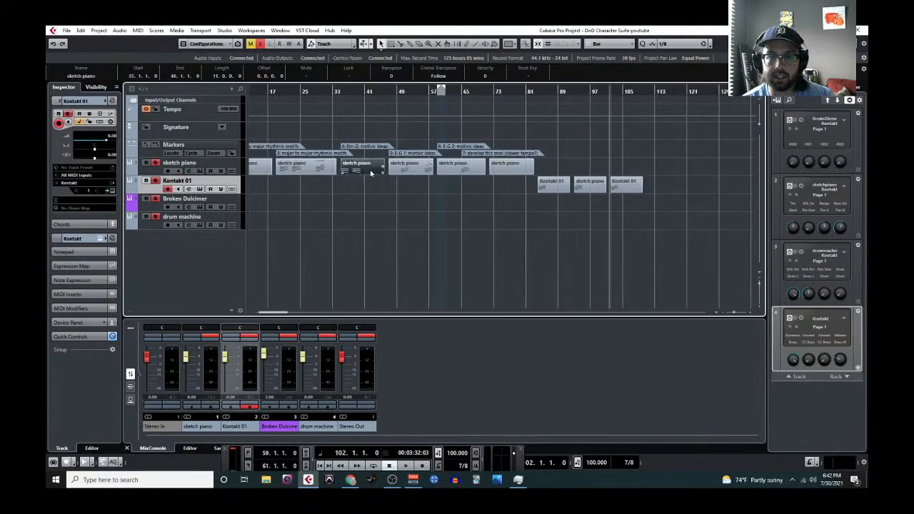
left_click(138, 30)
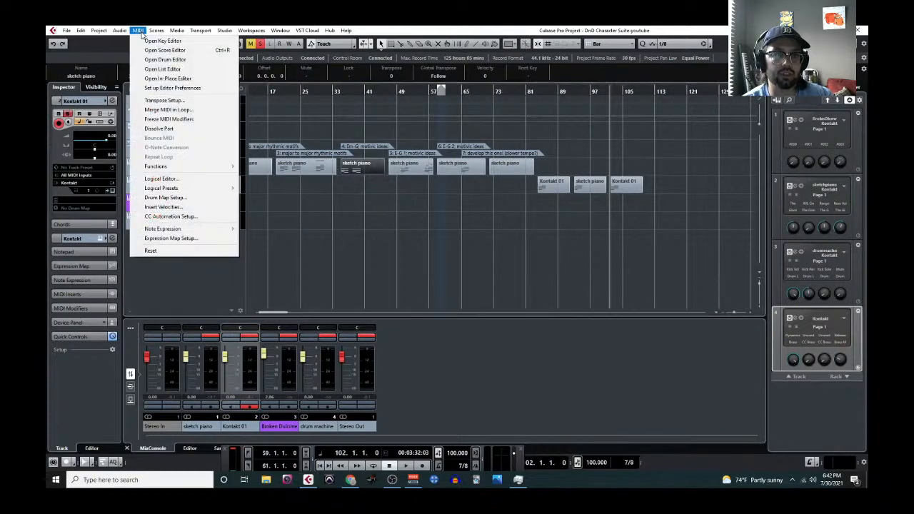
left_click(157, 41)
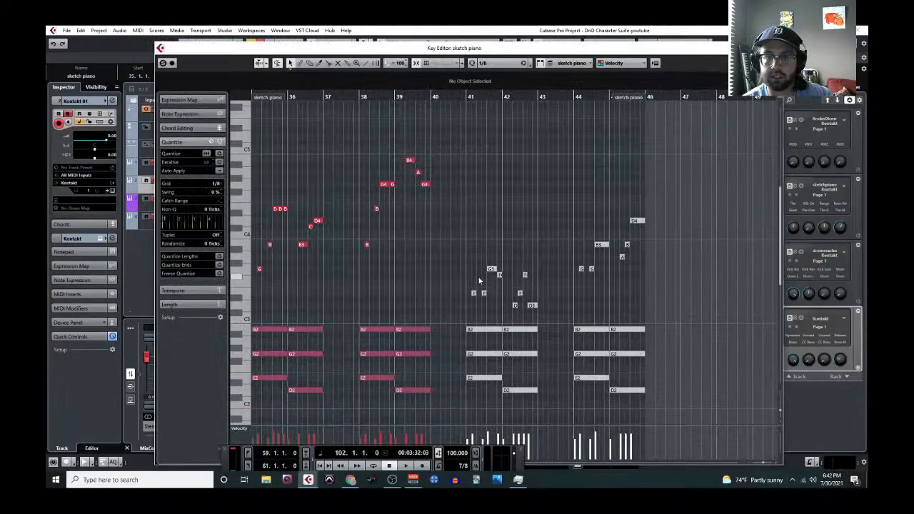
scroll(434, 213, "left", 2)
left_click_drag(413, 142, 494, 420)
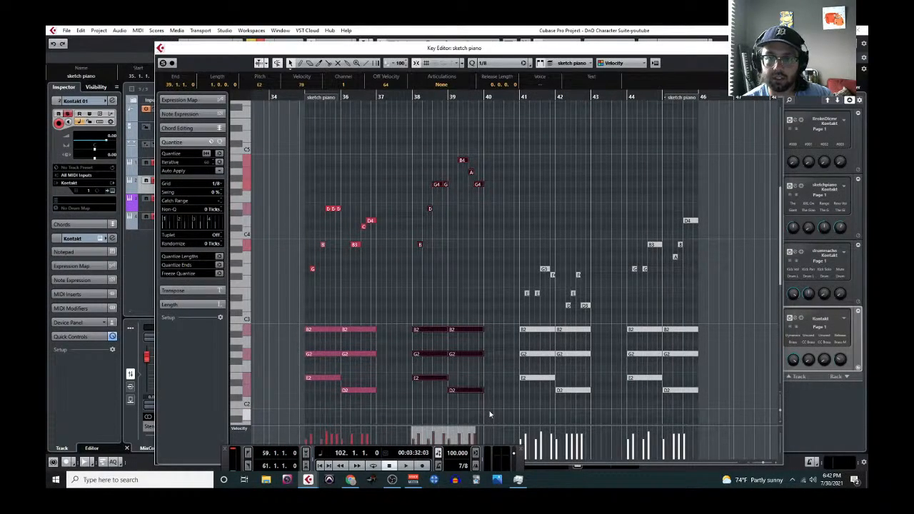
left_click(775, 48)
Paste the copied phrase onto the Kontakt 01 track at bar 111
scroll(654, 204, "right", 2)
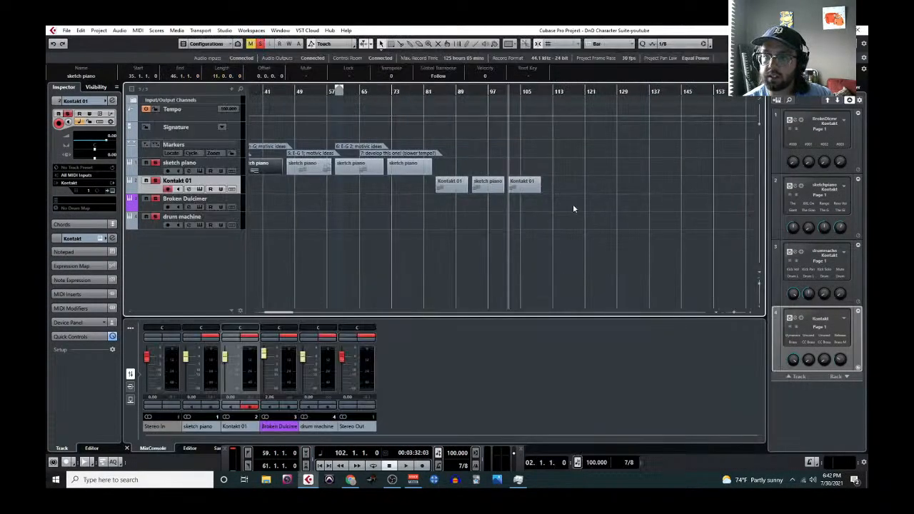
scroll(574, 208, "up", 4)
scroll(500, 165, "up", 4)
left_click(496, 91)
key("ctrl+v")
Lengthen the Kontakt 01 part starting at bar 111 to 8 bars
scroll(559, 246, "down", 4)
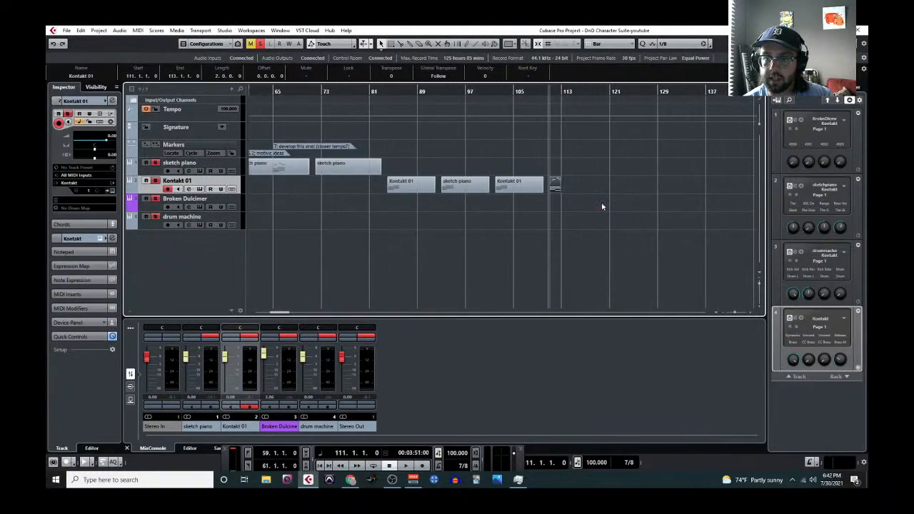
scroll(564, 194, "up", 5)
left_click_drag(577, 191, 755, 194)
scroll(582, 192, "up", 2)
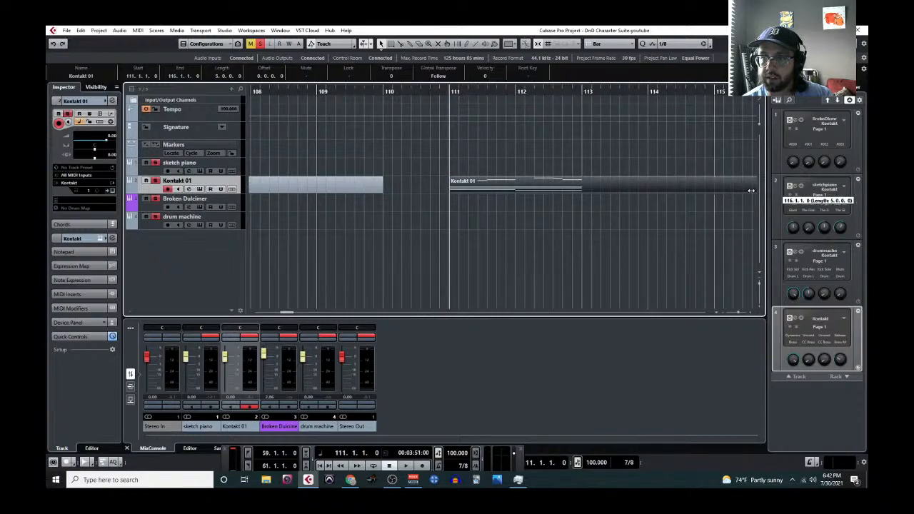
scroll(700, 219, "down", 4)
left_click_drag(524, 190, 594, 191)
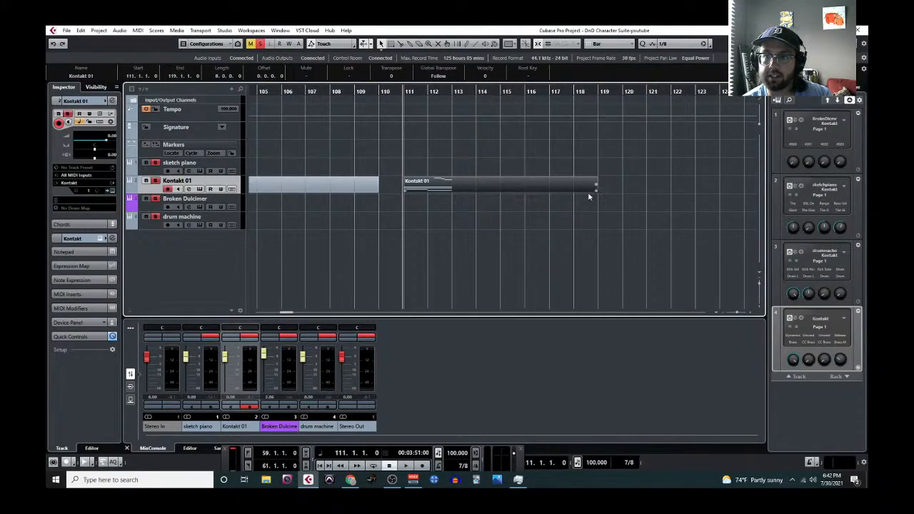
Copy the phrase in bars 35–36 from the sketch piano part under marker 4 in the Key Editor, and close the editor
scroll(588, 197, "up", 3)
scroll(588, 196, "down", 4)
scroll(430, 215, "left", 4)
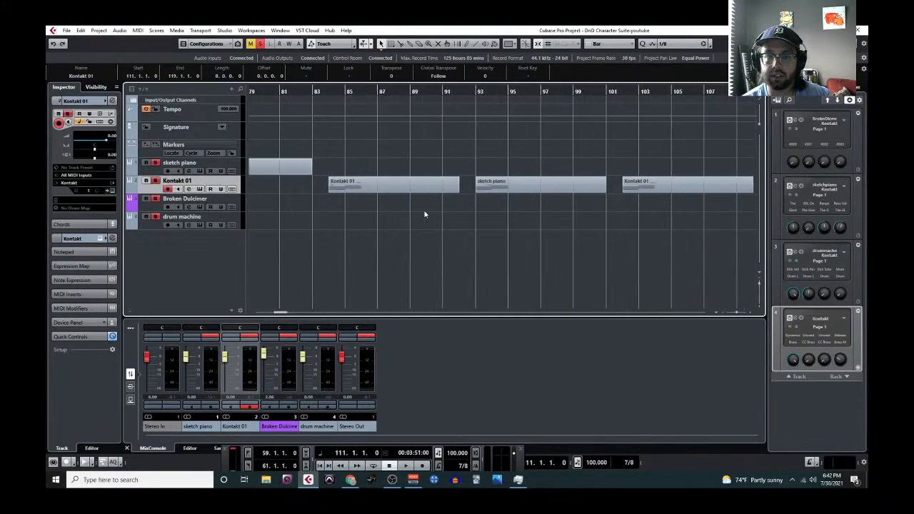
scroll(430, 214, "left", 10)
scroll(401, 189, "down", 5)
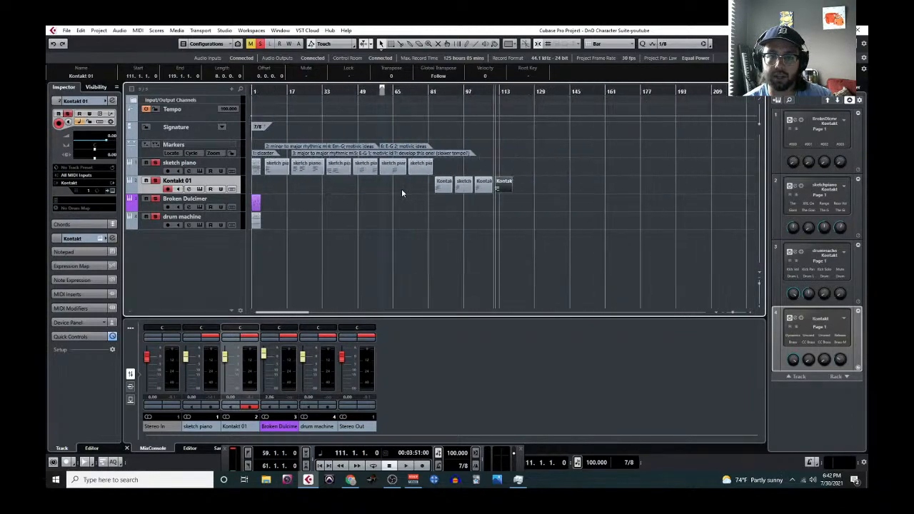
scroll(343, 187, "up", 4)
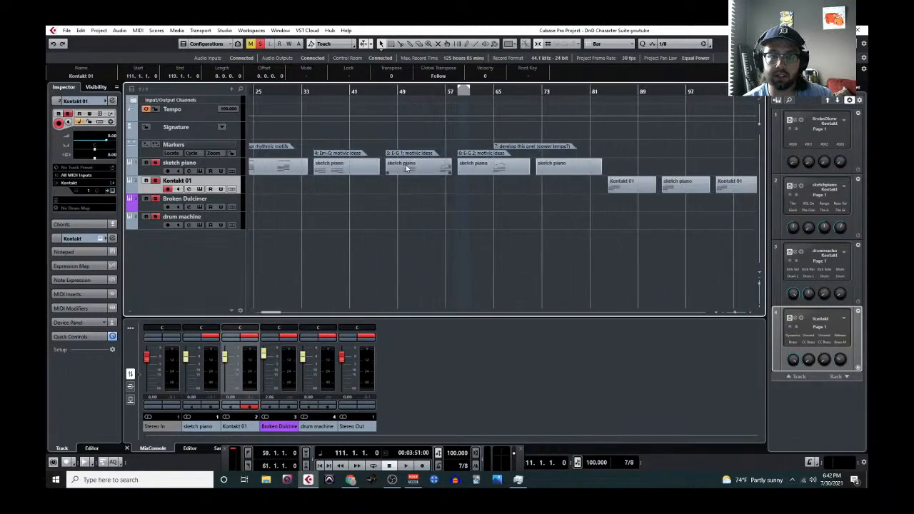
left_click(350, 168)
left_click(139, 31)
left_click(163, 40)
scroll(372, 228, "left", 2)
left_click_drag(359, 187, 457, 417)
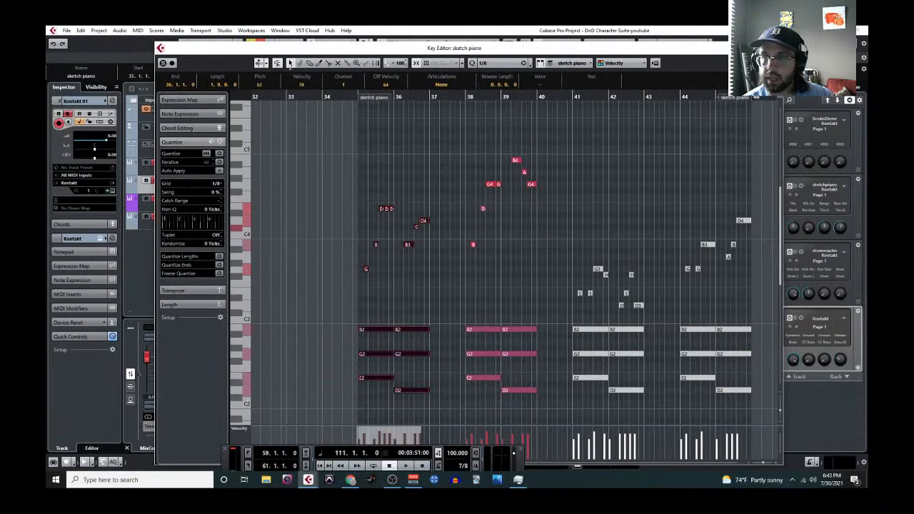
left_click(773, 48)
Paste the copied phrase onto the Kontakt 01 track at bar 120
scroll(526, 212, "right", 5)
scroll(525, 204, "up", 5)
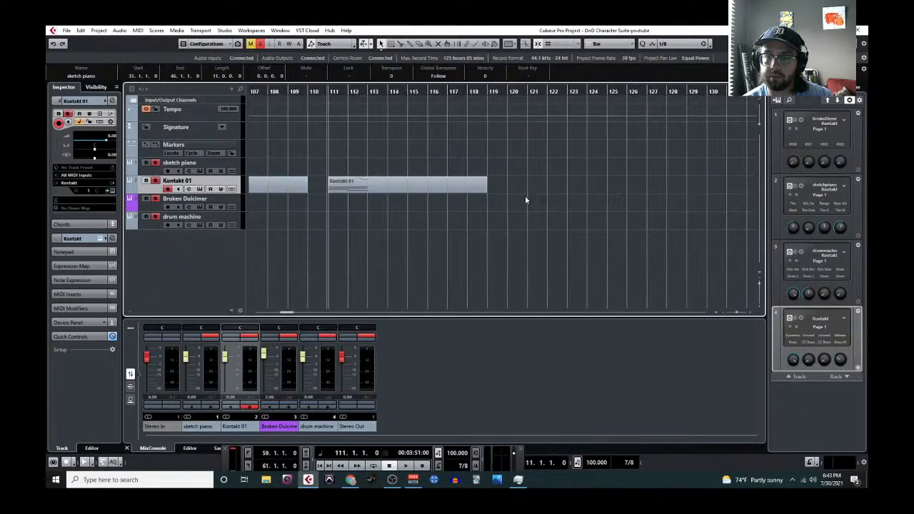
left_click(500, 91)
key("ctrl+v")
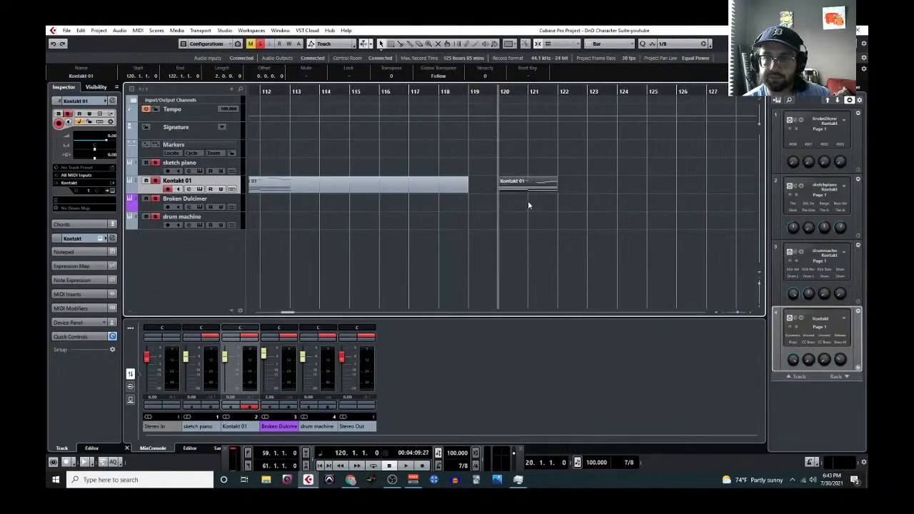
Lengthen the Kontakt 01 part starting at bar 120 to 8 bars
left_click_drag(555, 191, 714, 200)
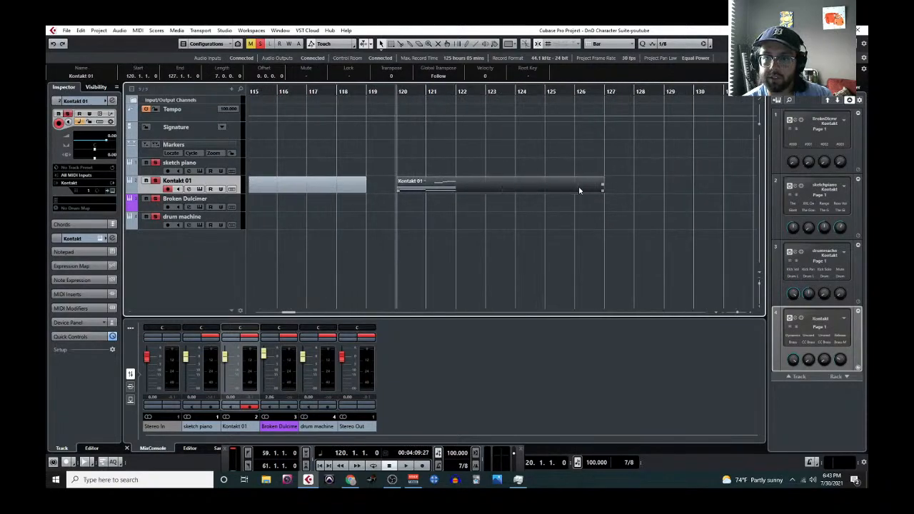
left_click_drag(601, 190, 622, 191)
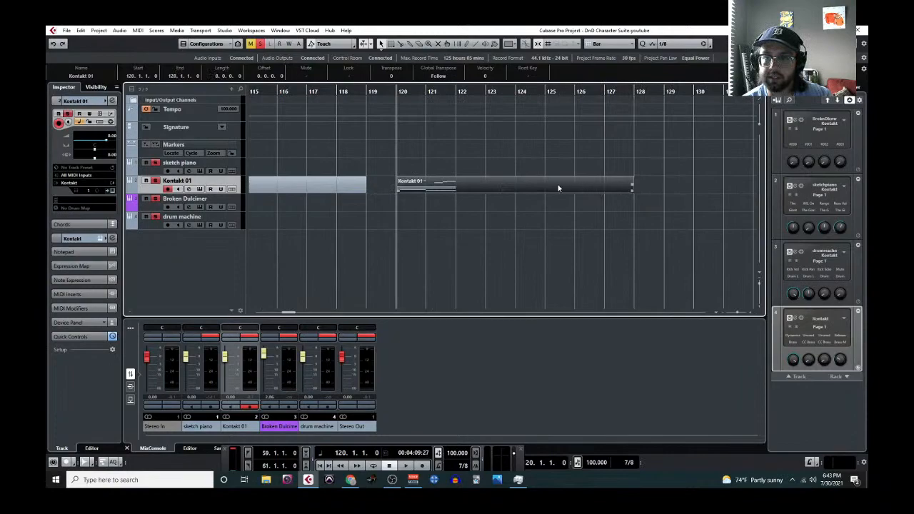
Draw markers on the Markers track at bars 84, 93, 102, 111 and 120, one at the start of each Kontakt 01 part
scroll(436, 246, "down", 7)
scroll(333, 228, "left", 3)
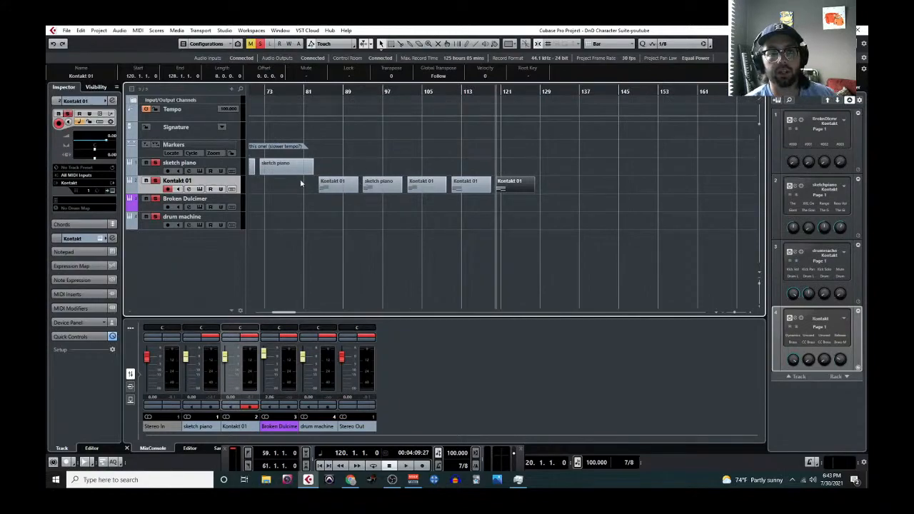
scroll(315, 184, "up", 4)
right_click(325, 161)
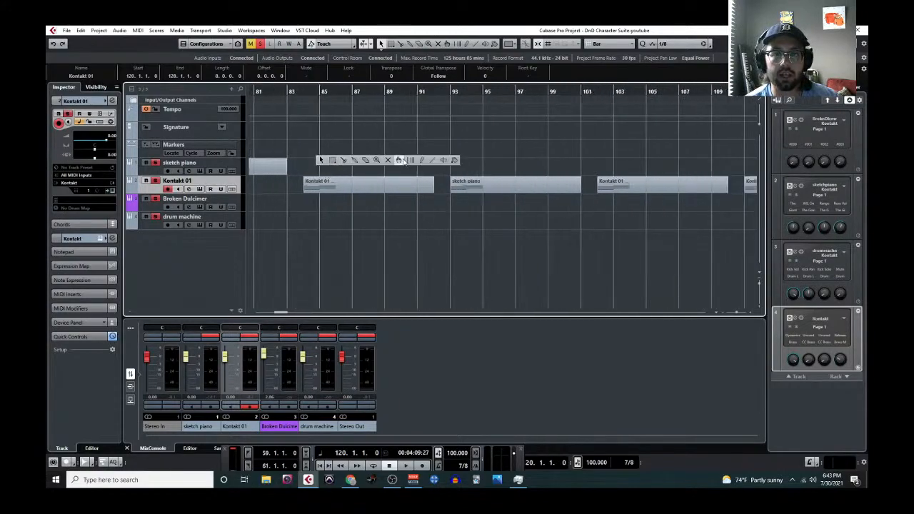
left_click(380, 171)
right_click(304, 163)
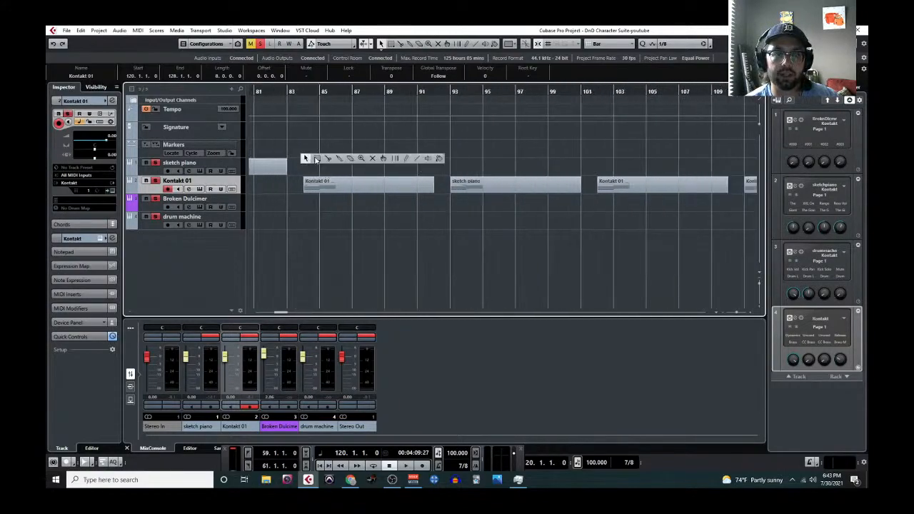
left_click(405, 158)
scroll(316, 155, "up", 3)
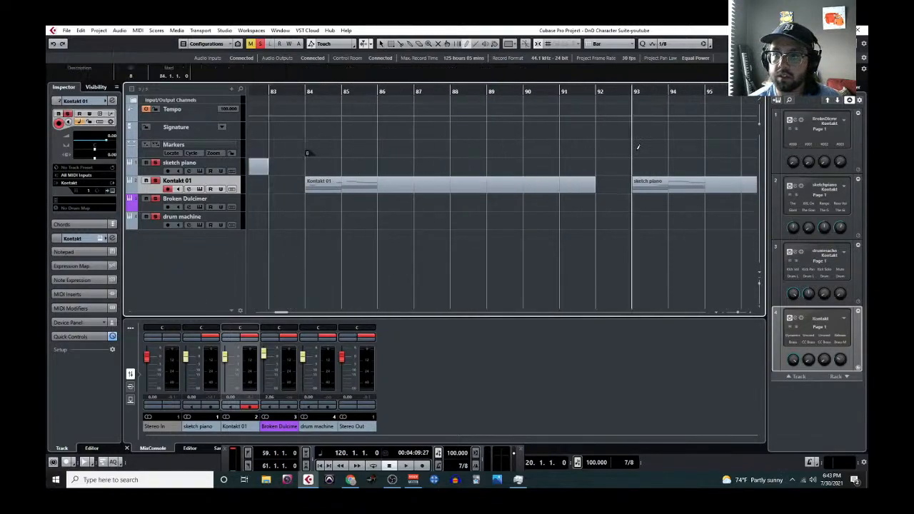
scroll(641, 164, "right", 3)
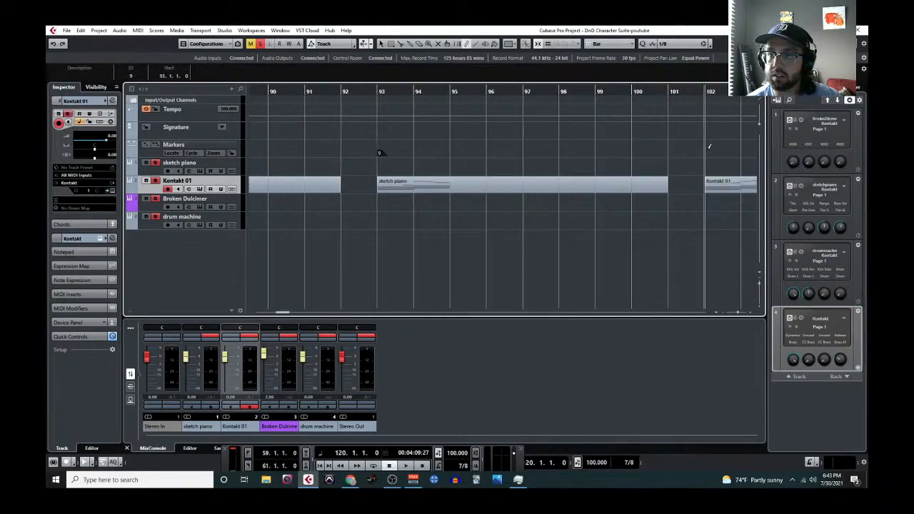
scroll(620, 148, "right", 6)
left_click(579, 145)
scroll(605, 178, "right", 3)
left_click(648, 152)
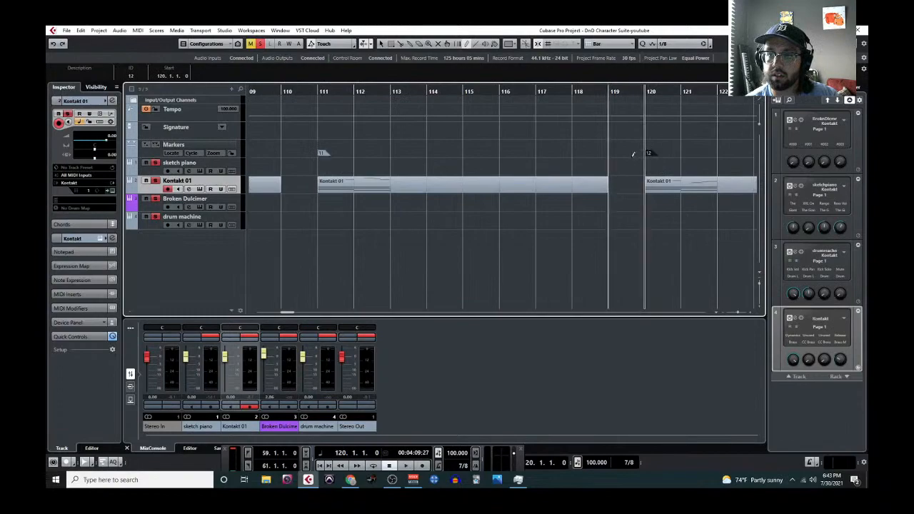
Describe marker 8 as "PHRASE 1" and marker 9 as "phrase 2" in the marker list
scroll(528, 186, "down", 5)
scroll(350, 197, "left", 2)
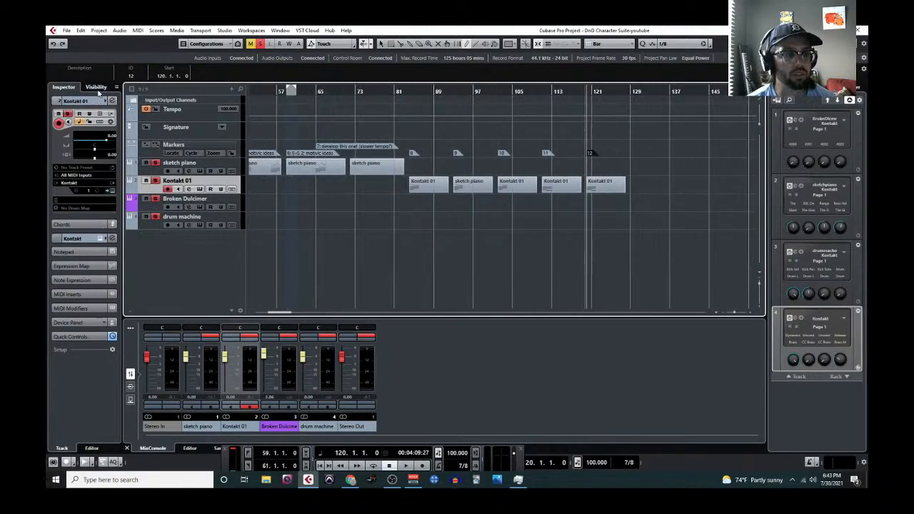
left_click(145, 152)
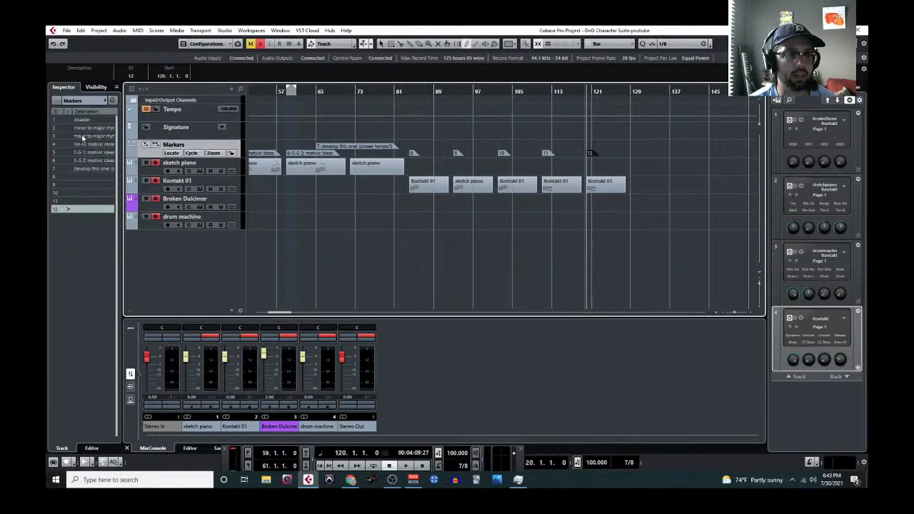
double_click(93, 177)
type("PHRASE 1")
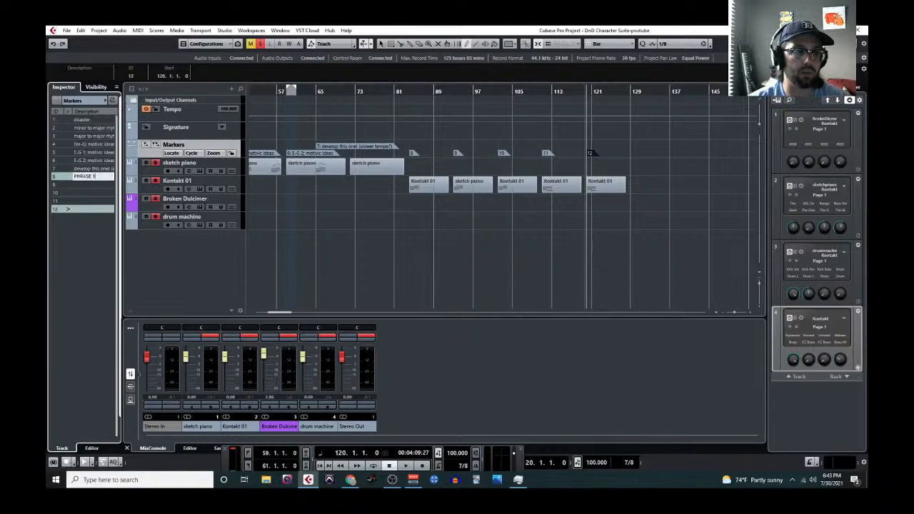
left_click(92, 184)
double_click(92, 184)
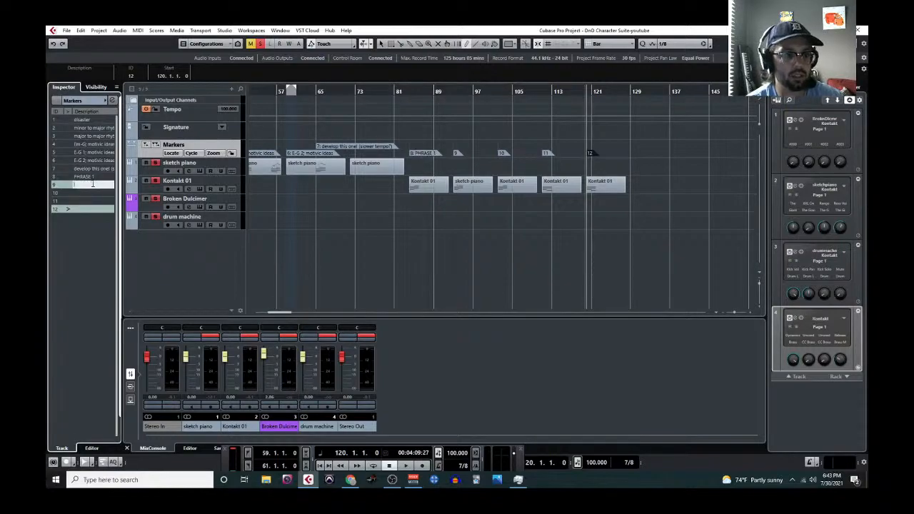
type("phrase 2")
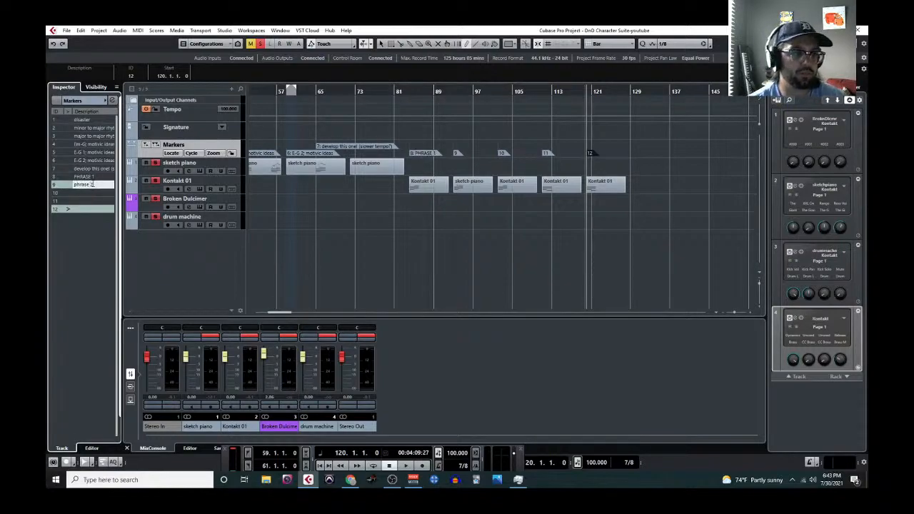
Describe markers 10, 11 and 12 as "phrase 3", "phrase 4" and "phrase 5"
double_click(91, 193)
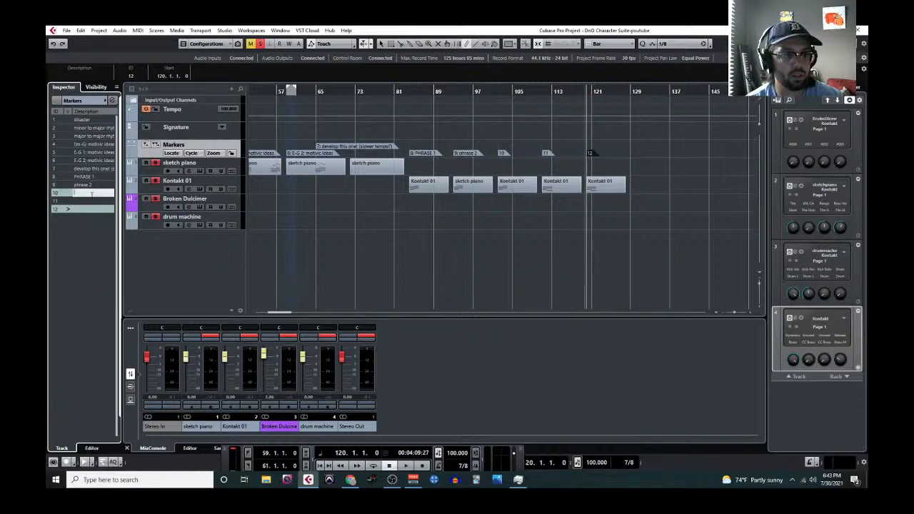
type("phrase 3")
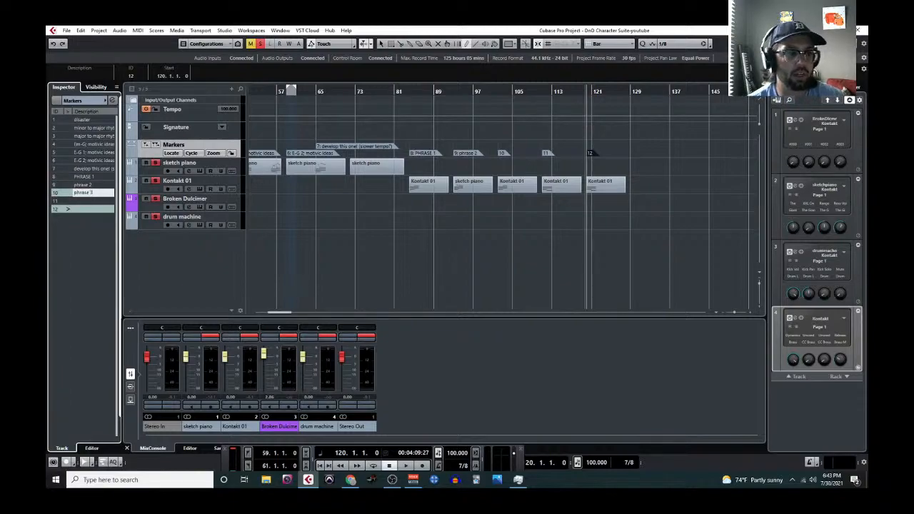
double_click(90, 202)
type("phrase 4")
double_click(95, 209)
type("phrase 5")
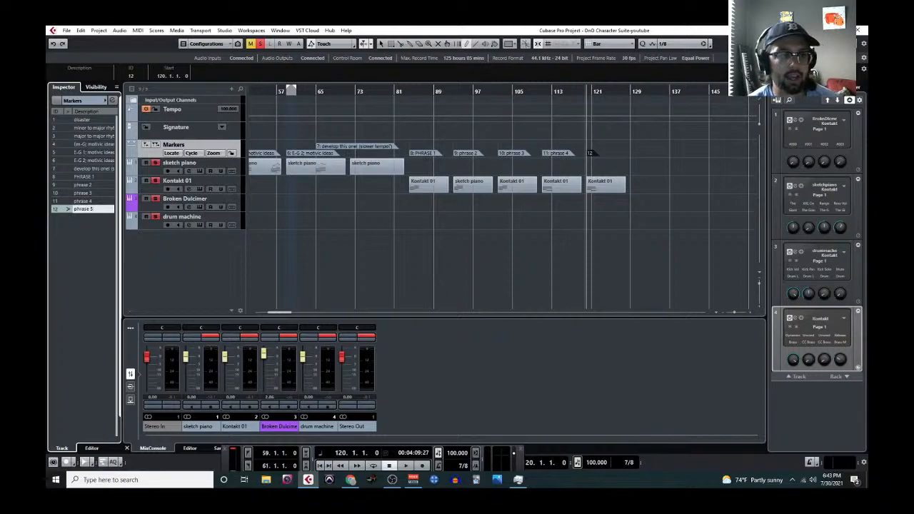
Change the description of marker 8 to lower-case "phrase 1"
double_click(104, 175)
type("phrase 1")
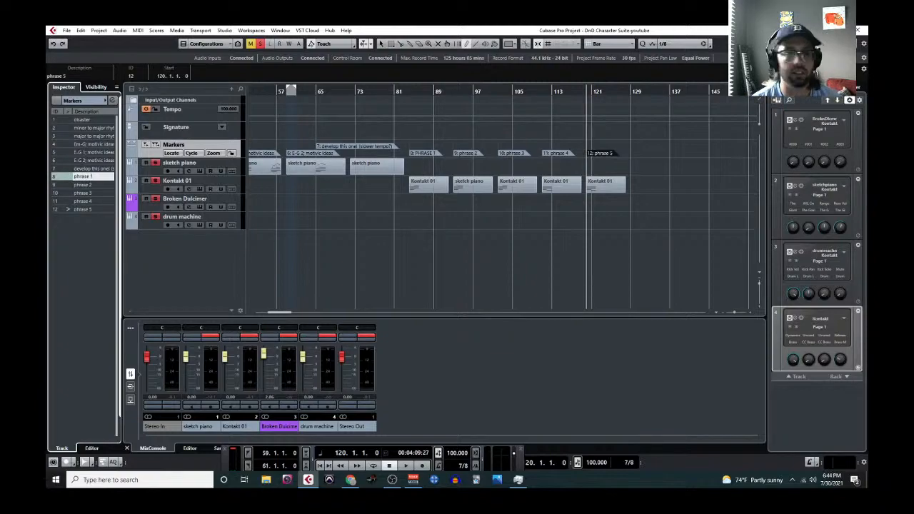
left_click(459, 221)
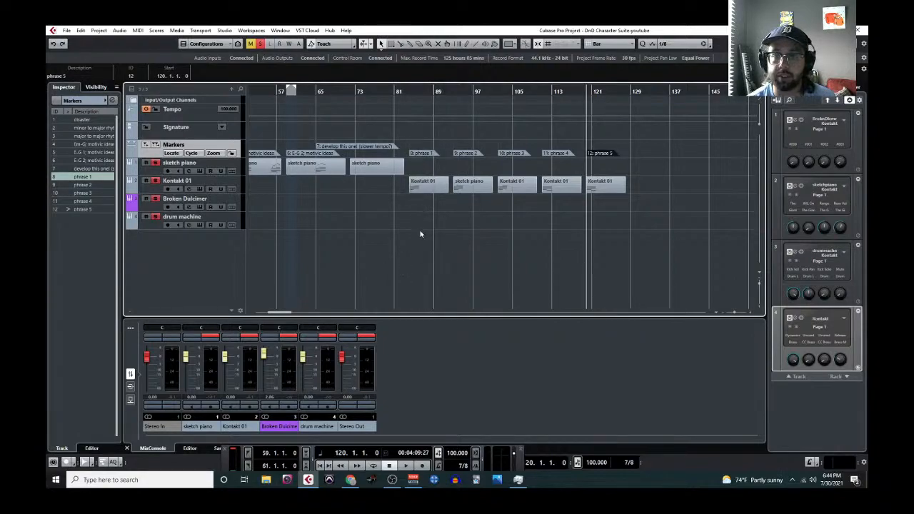
Play the Kontakt 01 part under the phrase 1 marker from bar 84 in the Key Editor, and close the editor
scroll(419, 192, "up", 4)
left_click(379, 91)
left_click(415, 187)
left_click(138, 30)
left_click(163, 41)
key("space")
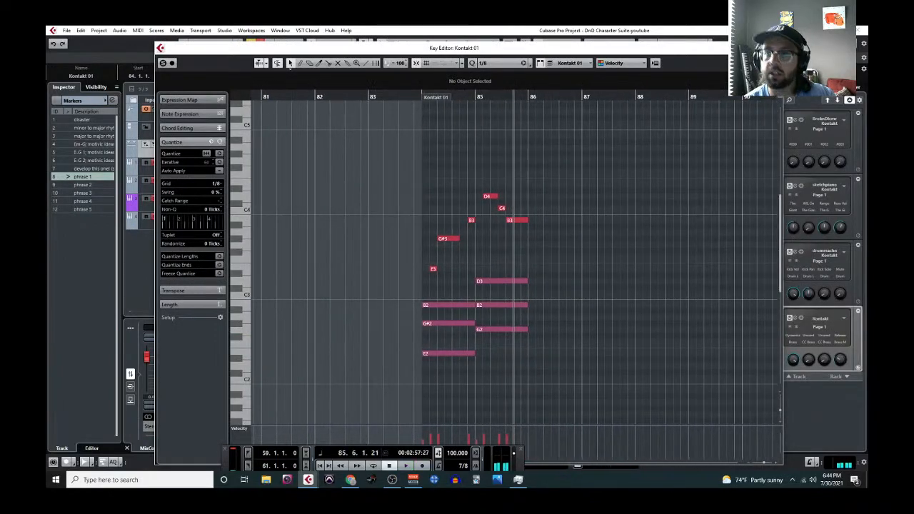
key("Return")
Move all five phrase parts from the Kontakt 01 track to the sketch piano track, keeping their bar positions
scroll(438, 233, "down", 6)
mouse_move(604, 184)
left_mouse_down()
mouse_move(451, 192)
mouse_move(451, 172)
left_mouse_up()
scroll(450, 204, "up", 4)
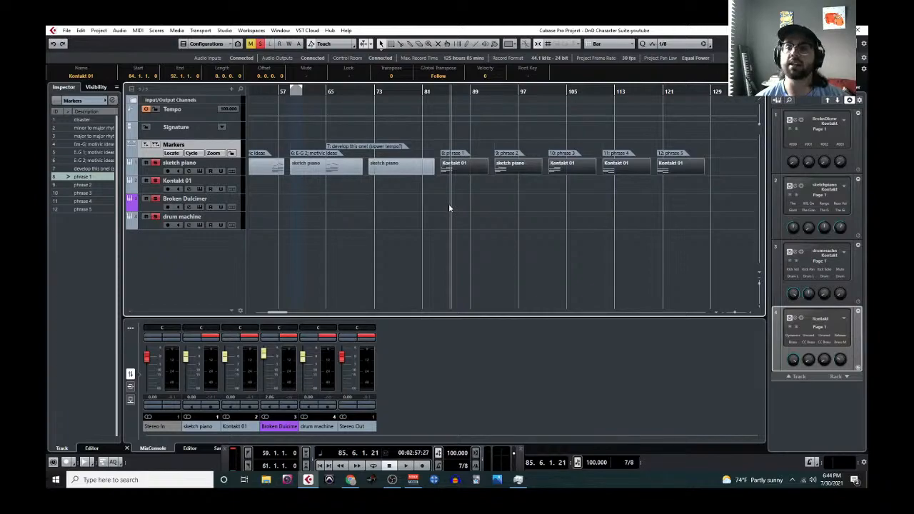
left_click(488, 208)
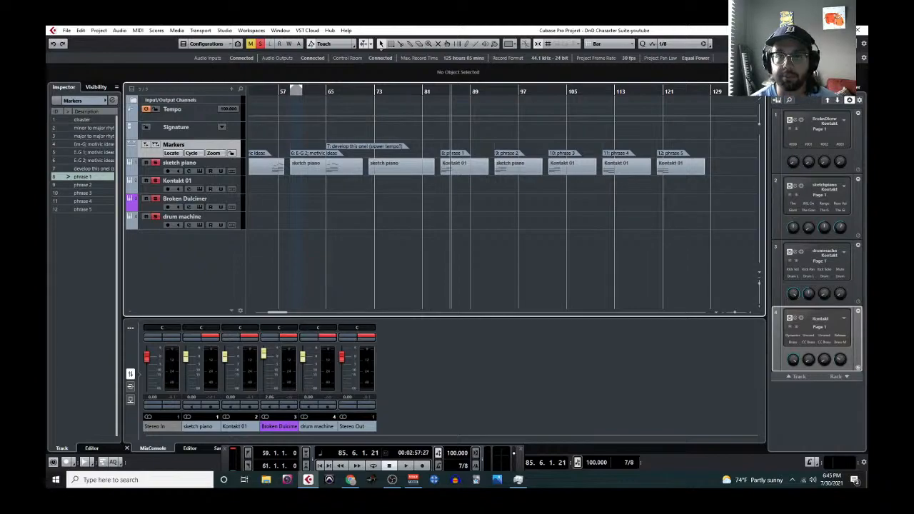
Move the five phrase parts together with their markers so that phrase 1 starts at bar 89
left_click_drag(452, 161, 686, 143)
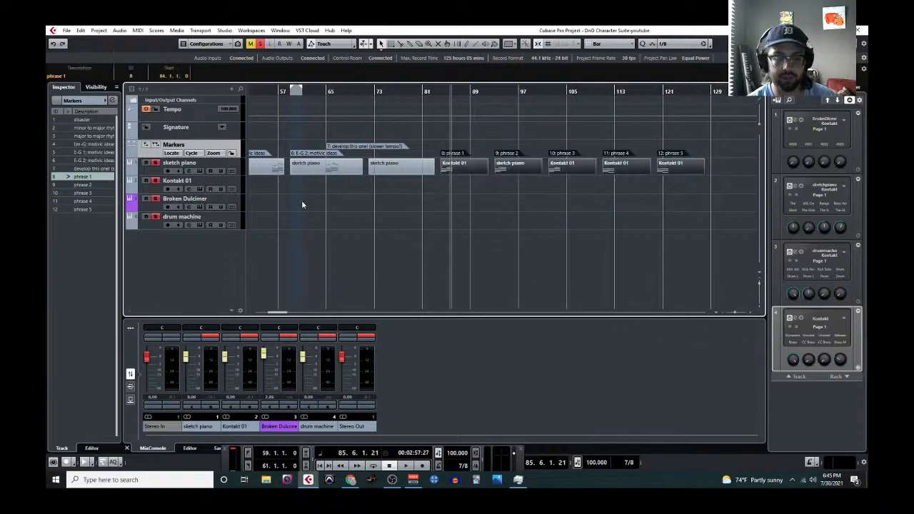
scroll(360, 182, "up", 5)
left_click_drag(535, 169, 616, 166)
scroll(534, 195, "down", 5)
left_click(572, 217)
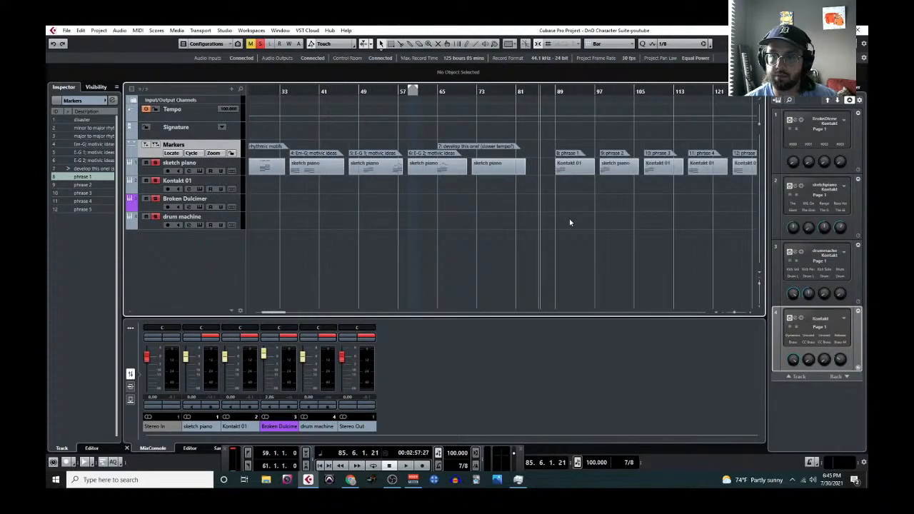
scroll(569, 220, "down", 2)
scroll(556, 236, "right", 1)
scroll(513, 210, "up", 3)
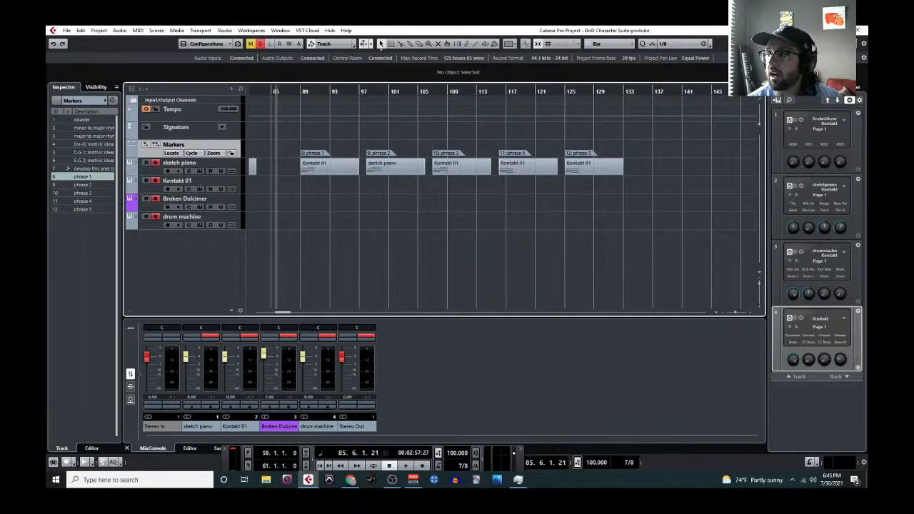
Switch to the Character Suite document in Google Docs and review the composition process from Step 3 through Step 7
key("alt+Tab")
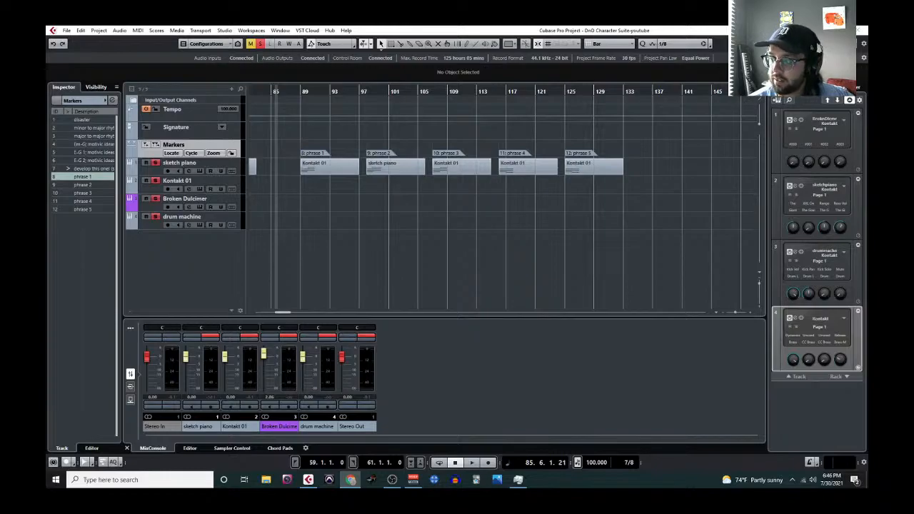
left_click_drag(867, 100, 176, 52)
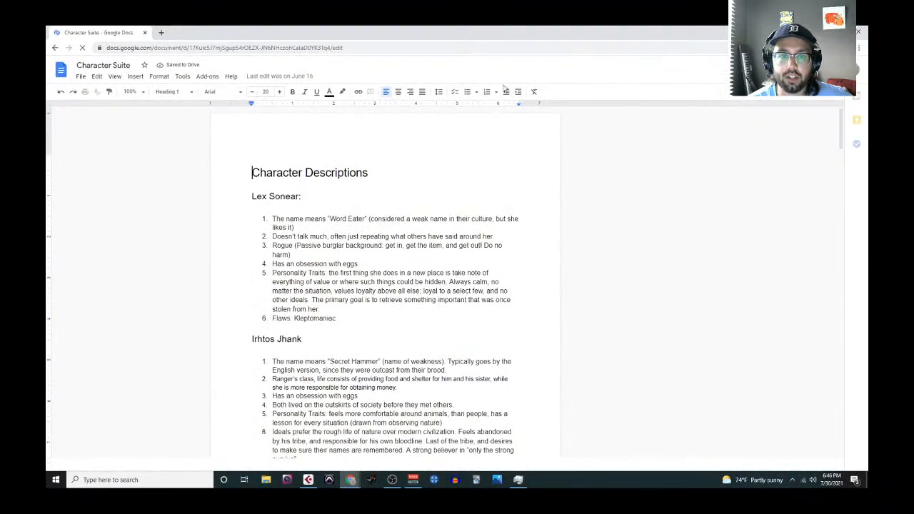
scroll(325, 305, "down", 7)
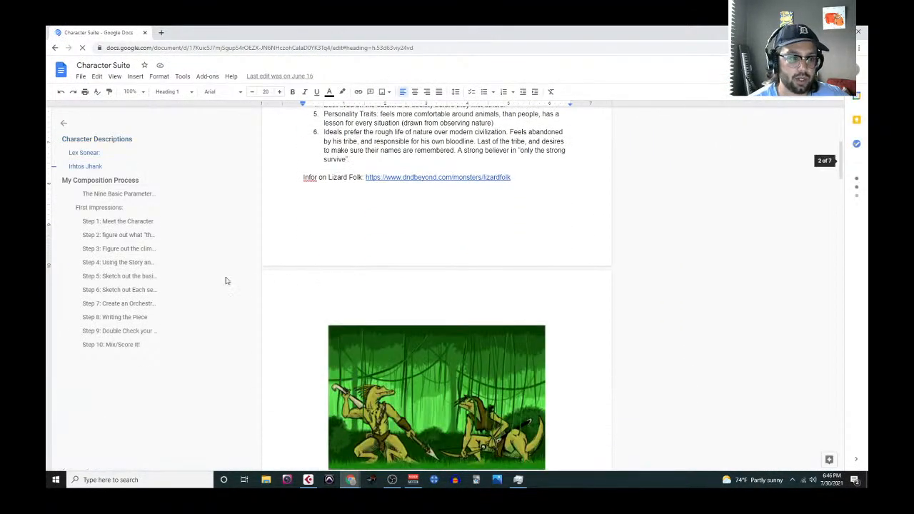
left_click(115, 248)
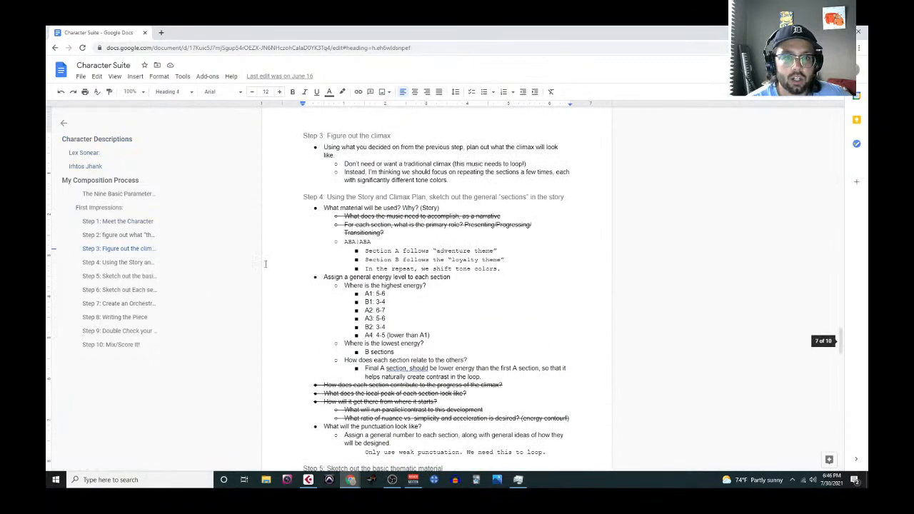
scroll(370, 251, "down", 4)
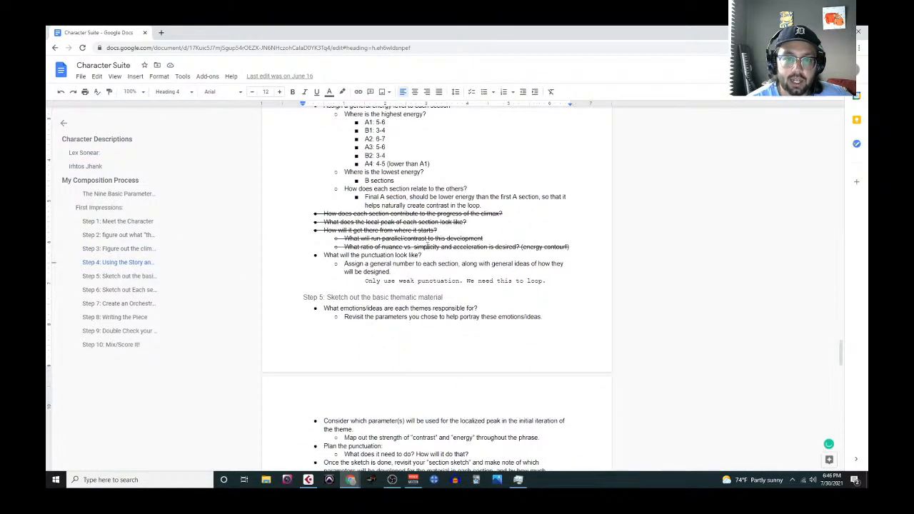
scroll(391, 340, "down", 8)
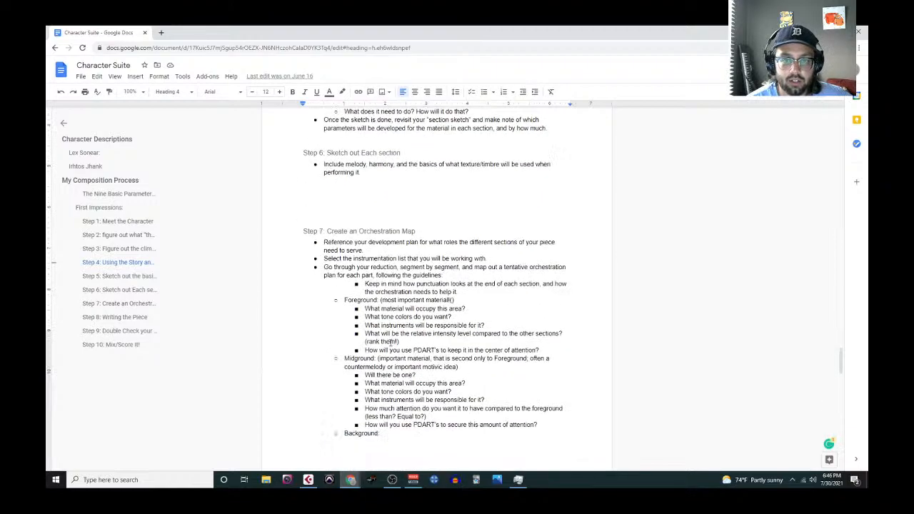
scroll(377, 228, "up", 1)
scroll(377, 242, "up", 5)
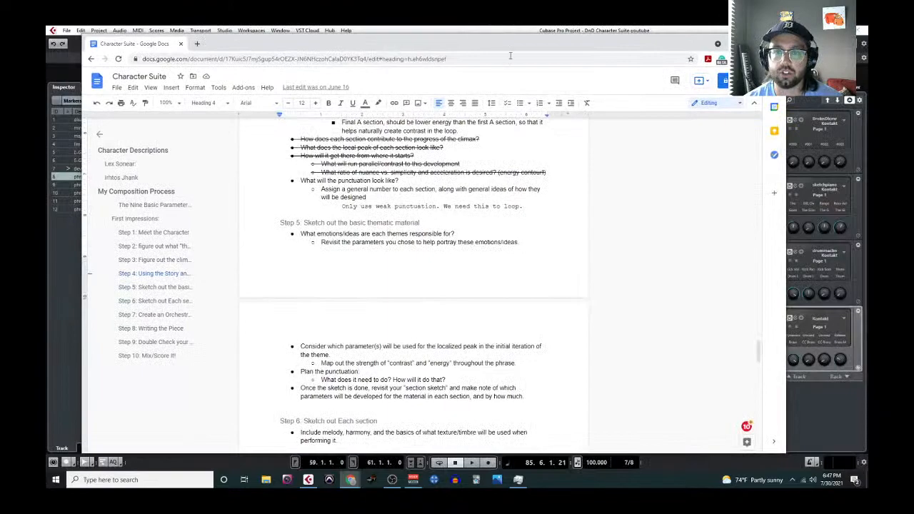
Narrow the Character Suite document window and place it alongside the Cubase track list
left_click_drag(784, 184, 579, 184)
left_click_drag(298, 50, 574, 53)
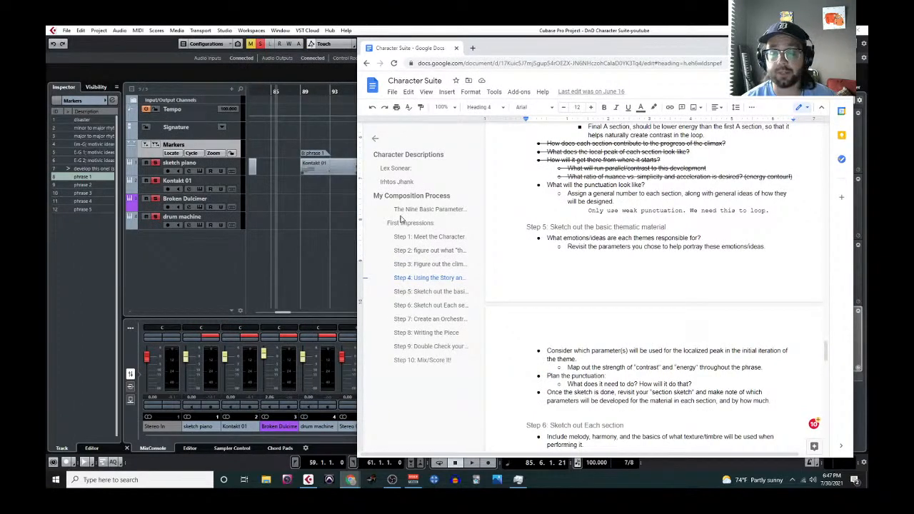
Open the project Notepad with the theme notes in Cubase, and bring the Character Suite document back to the front
left_click(98, 31)
left_click(98, 31)
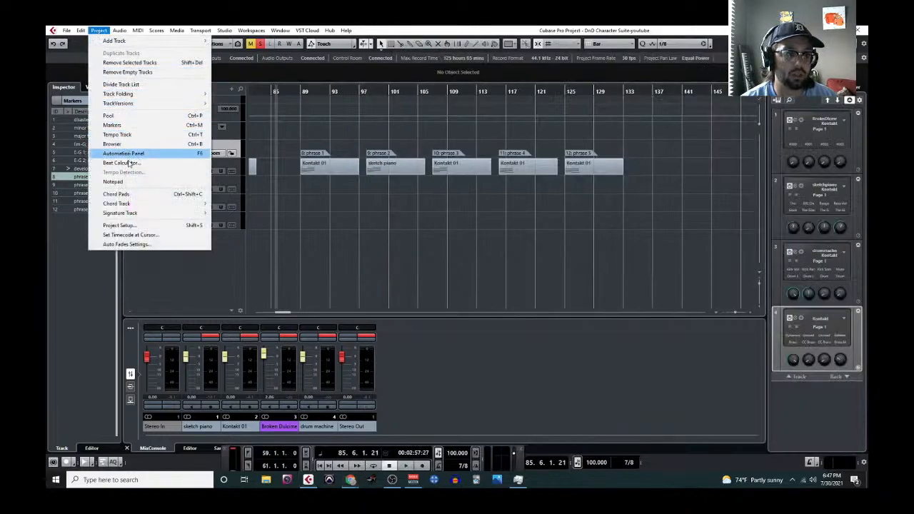
left_click(132, 182)
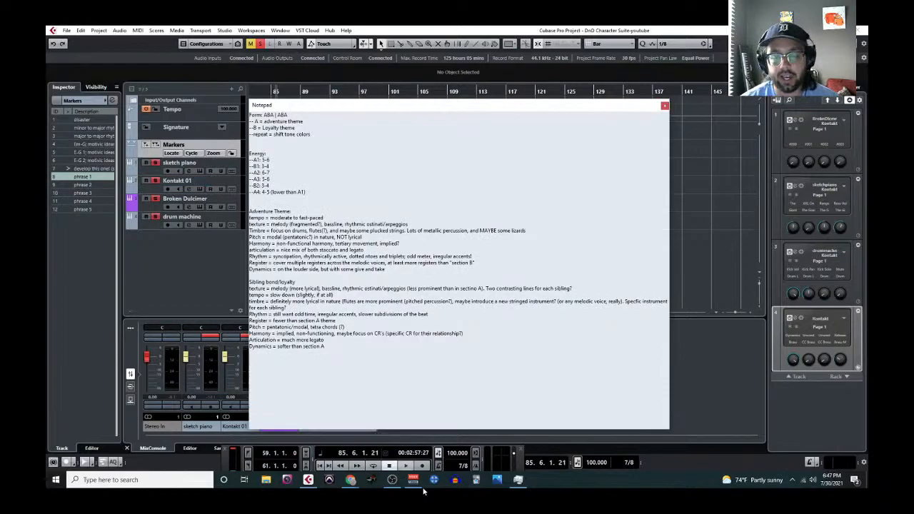
left_click(350, 485)
left_click(406, 444)
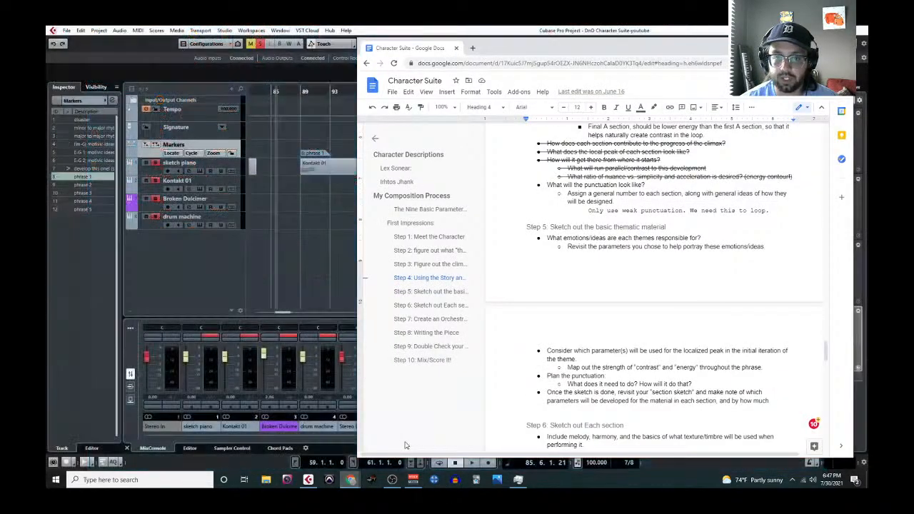
Review the Character Suite document from Step 5 back to the Step 1 notes on the emotions each section explores
scroll(607, 273, "up", 3)
scroll(607, 273, "down", 3)
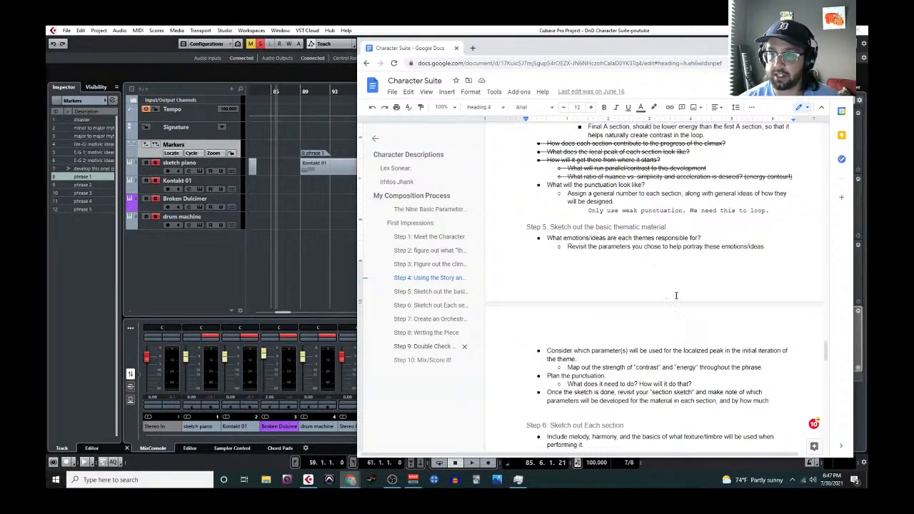
scroll(682, 296, "up", 1)
scroll(682, 296, "up", 2)
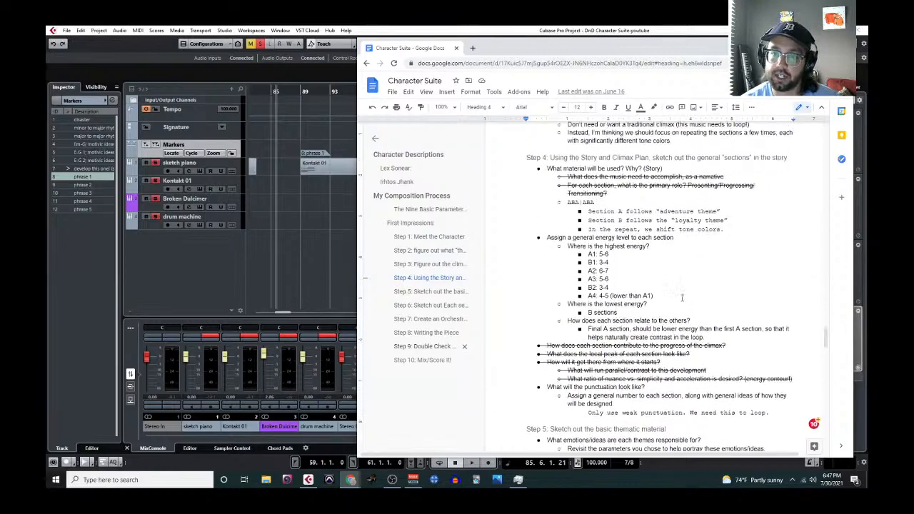
scroll(661, 280, "up", 10)
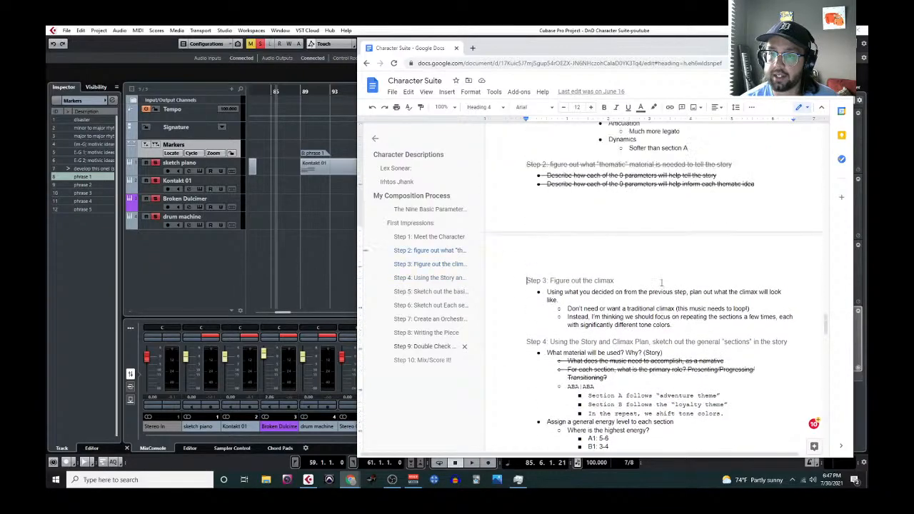
scroll(662, 282, "up", 10)
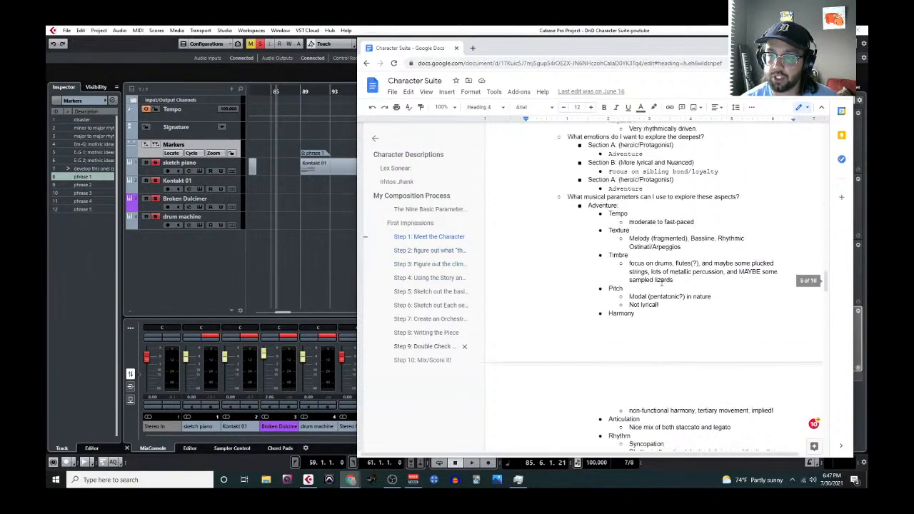
scroll(663, 283, "down", 2)
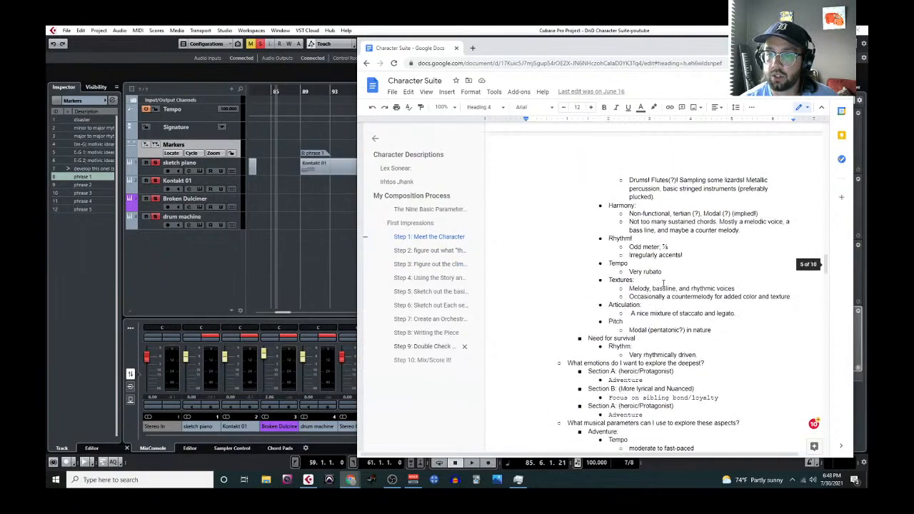
scroll(586, 389, "down", 3)
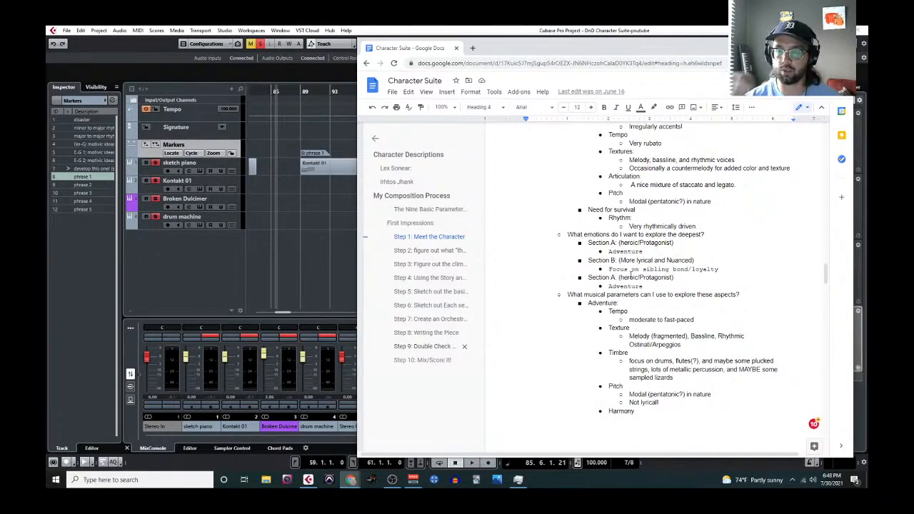
Examine the Step 1 musical parameters for the Adventure and Sibling Bond/Loyalty themes, from tempo and texture through register and dynamics
scroll(682, 302, "down", 2)
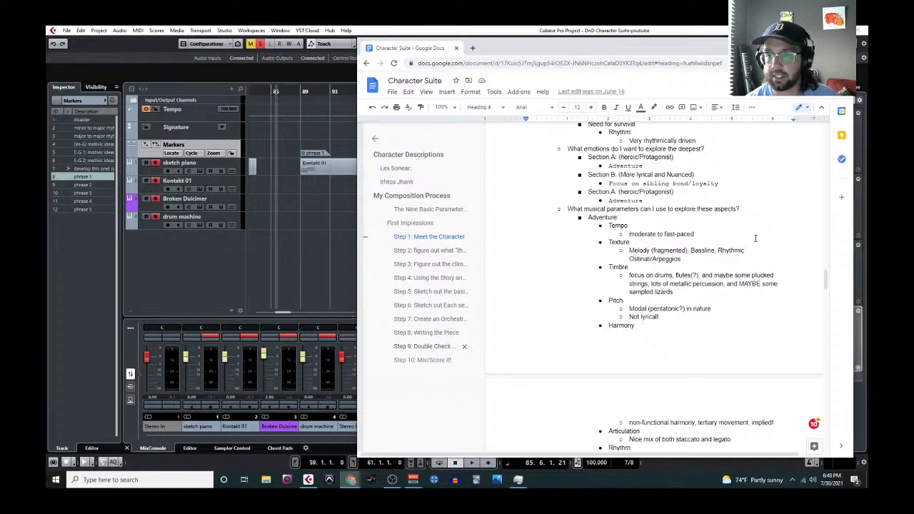
scroll(657, 275, "down", 1)
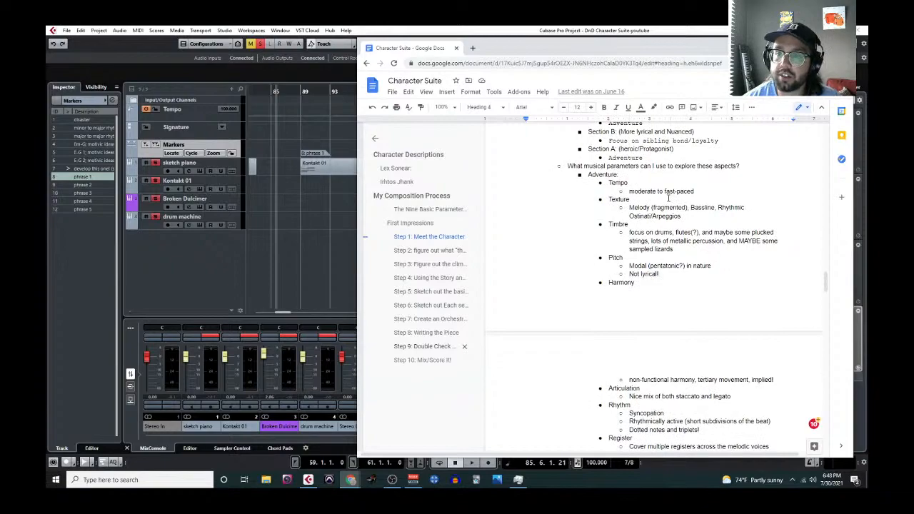
scroll(666, 203, "down", 1)
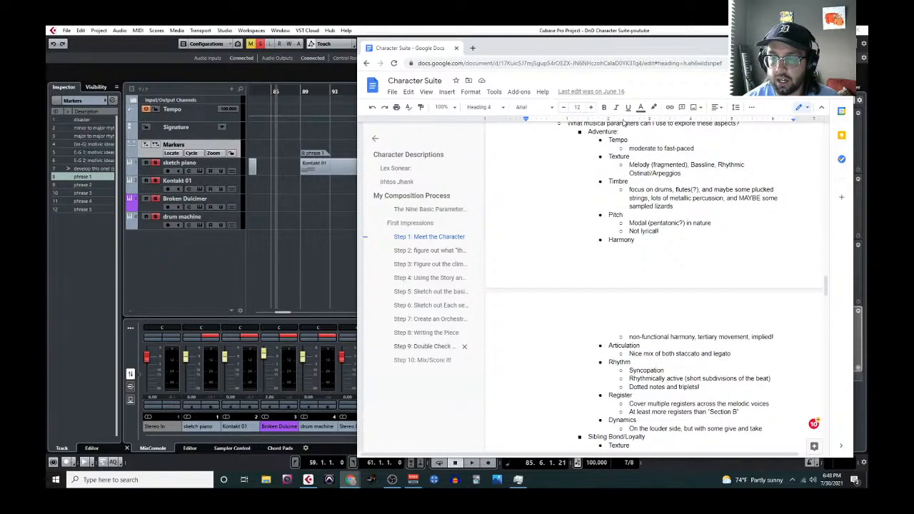
scroll(635, 266, "up", 1)
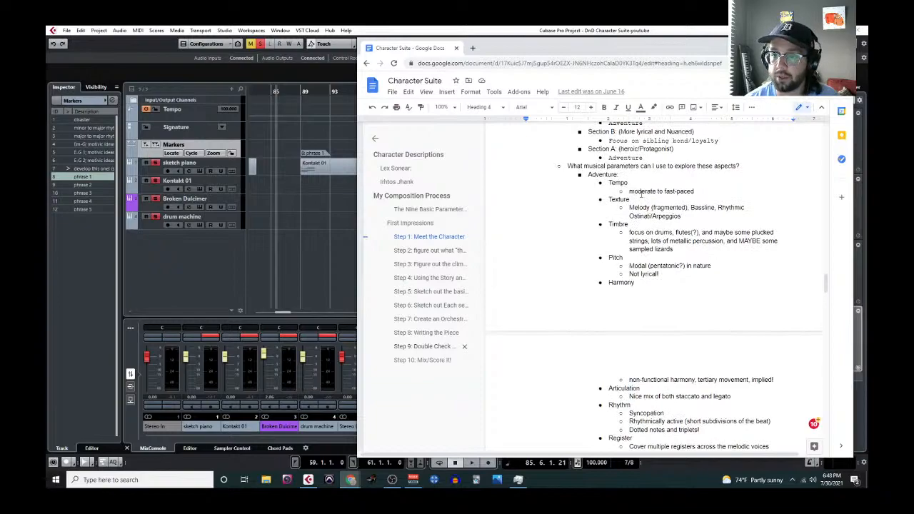
scroll(697, 193, "down", 1)
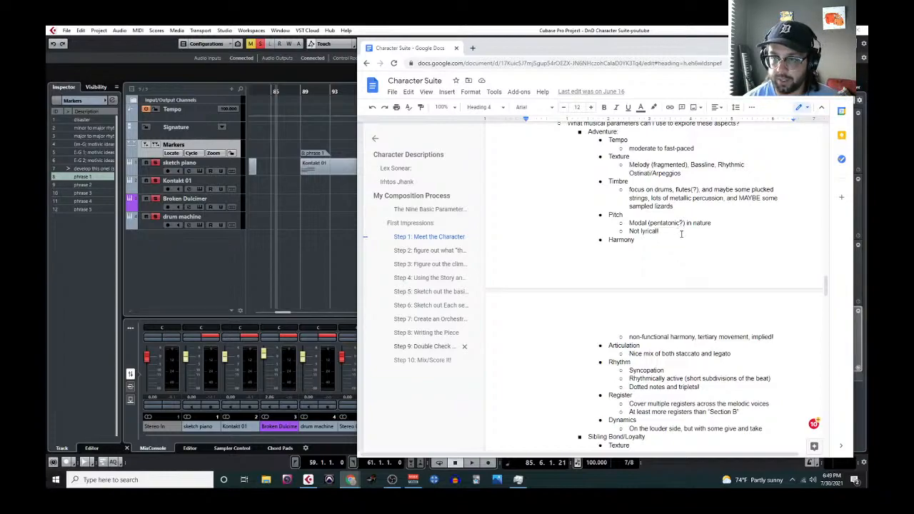
scroll(678, 235, "down", 1)
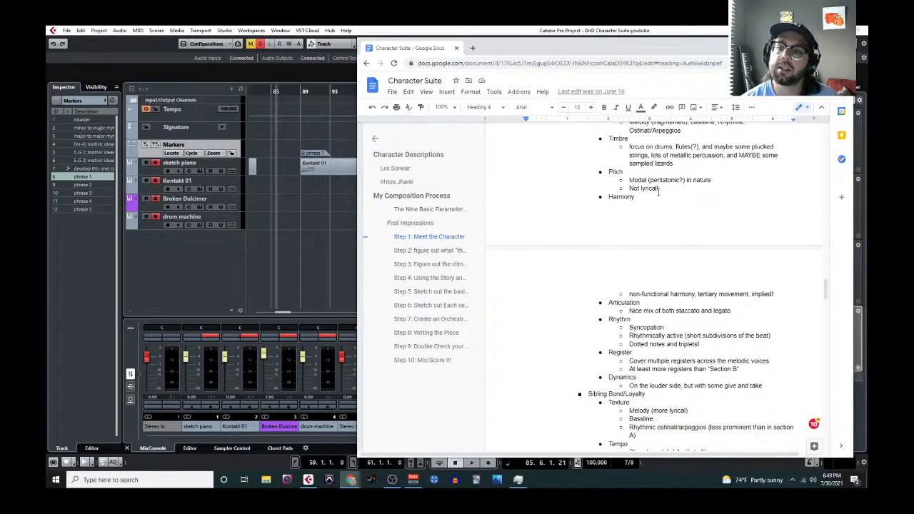
scroll(658, 192, "down", 1)
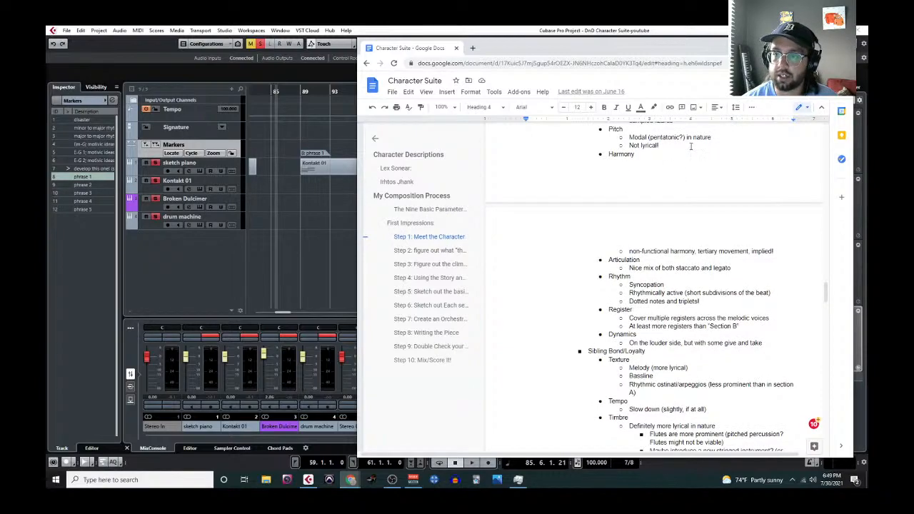
scroll(671, 175, "down", 1)
scroll(664, 182, "up", 1)
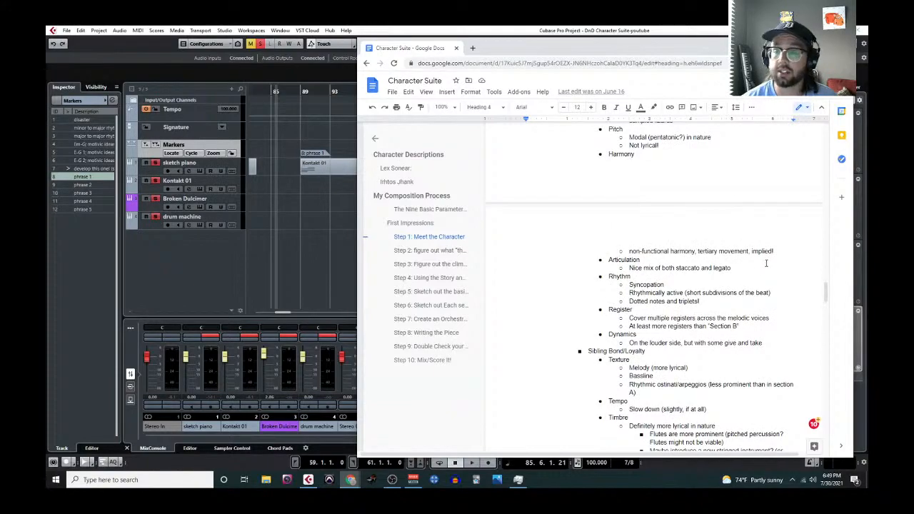
scroll(766, 263, "down", 1)
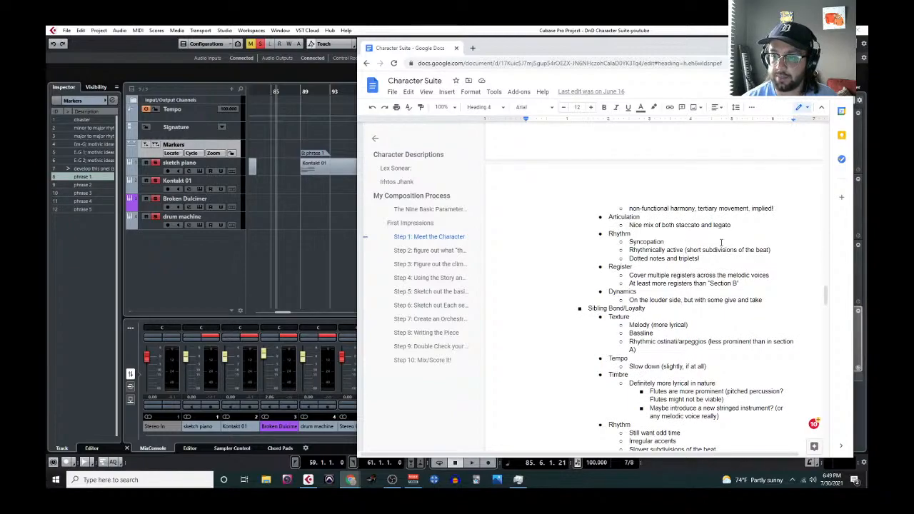
scroll(721, 242, "down", 2)
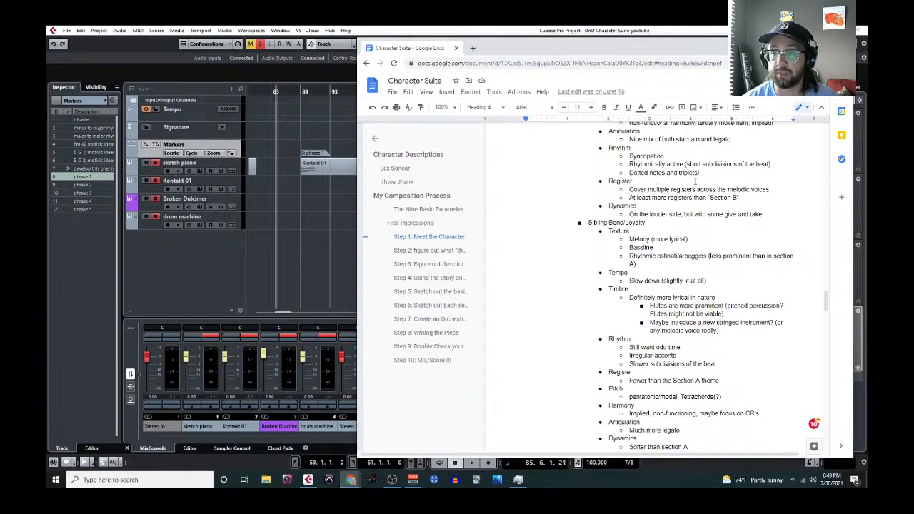
scroll(663, 211, "down", 1)
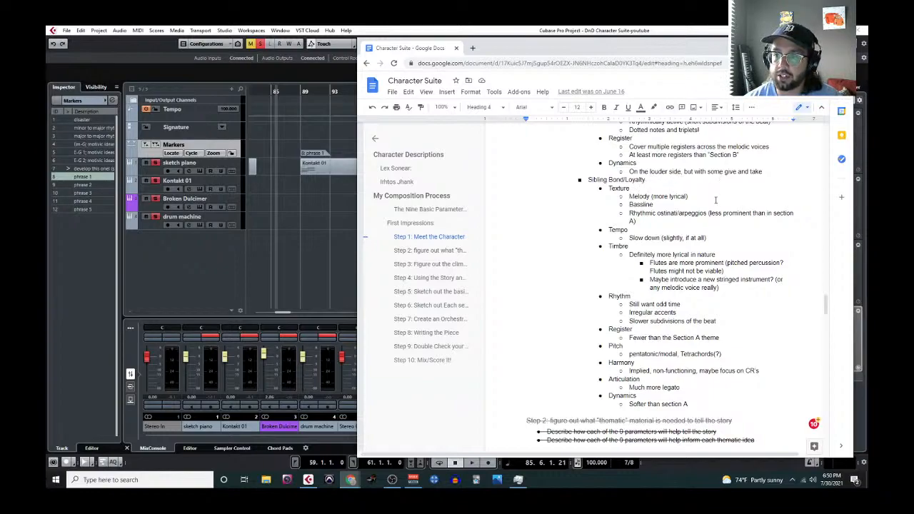
Examine the climax plan, section form, energy levels and punctuation in Steps 3 and 4, and the thematic sketching guidance in Step 5
scroll(713, 249, "down", 4)
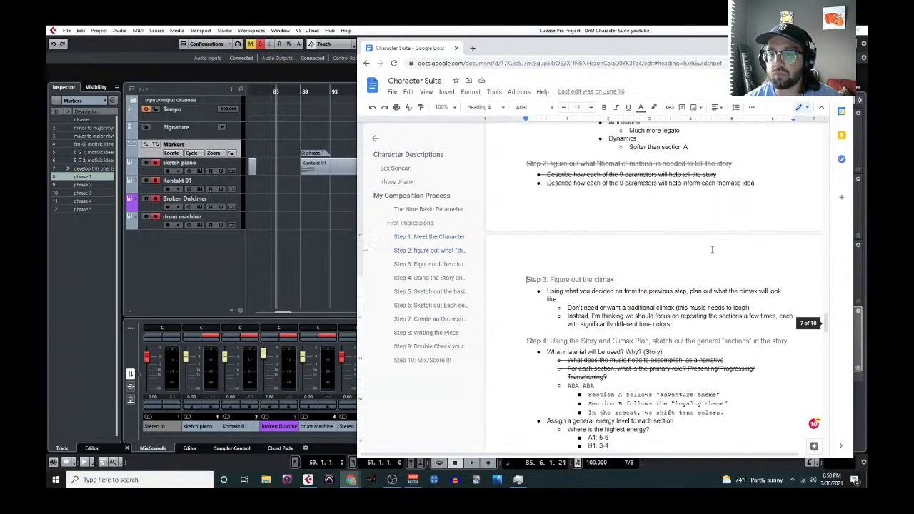
scroll(712, 249, "down", 1)
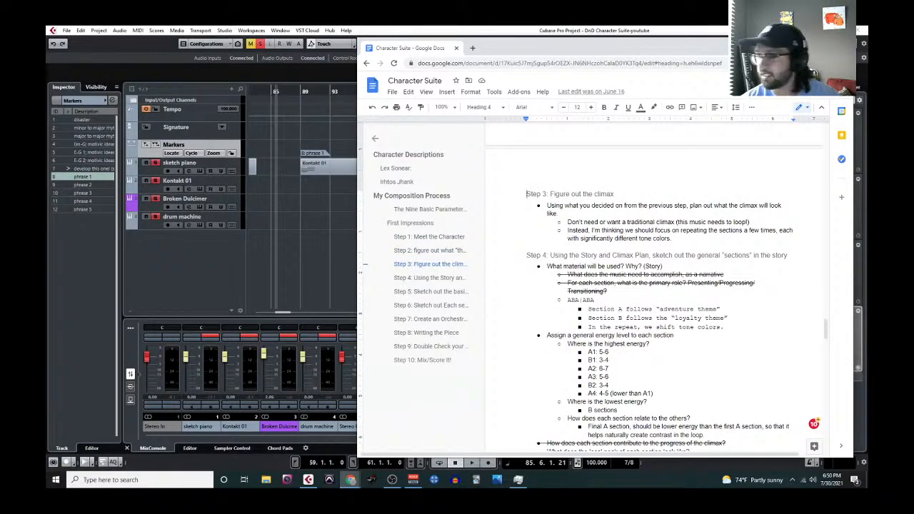
scroll(652, 285, "down", 1)
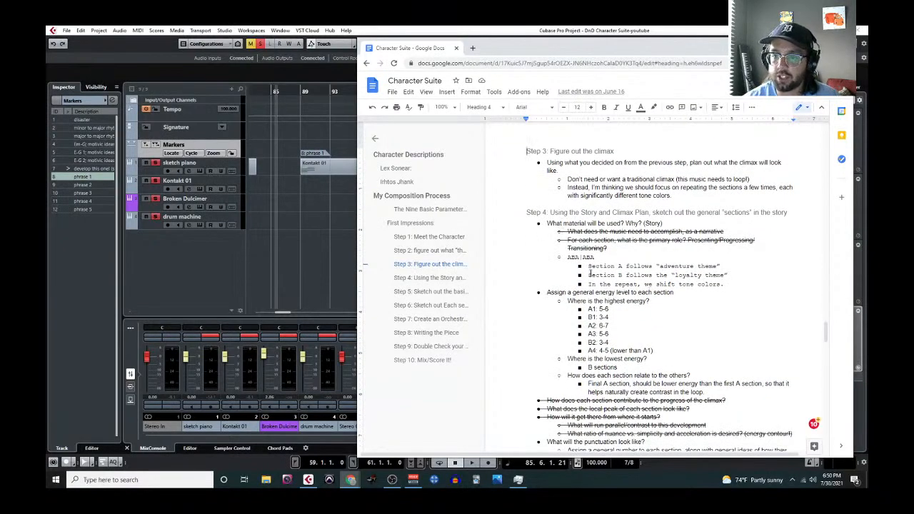
scroll(590, 272, "down", 2)
scroll(599, 286, "up", 1)
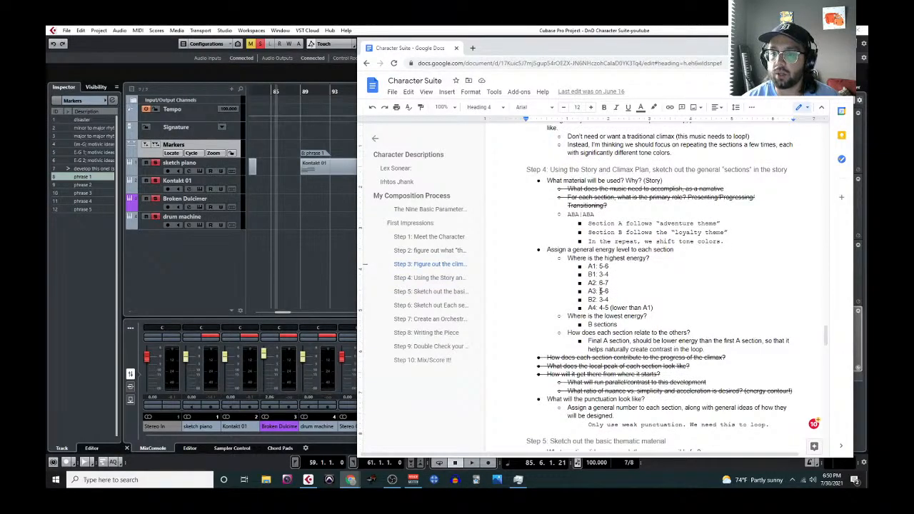
scroll(600, 290, "down", 1)
scroll(612, 307, "down", 2)
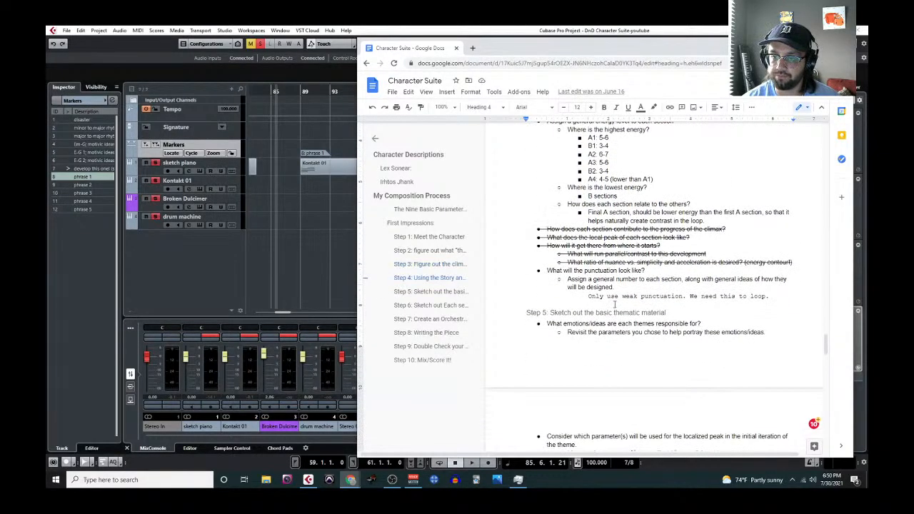
scroll(615, 303, "down", 1)
scroll(614, 304, "down", 3)
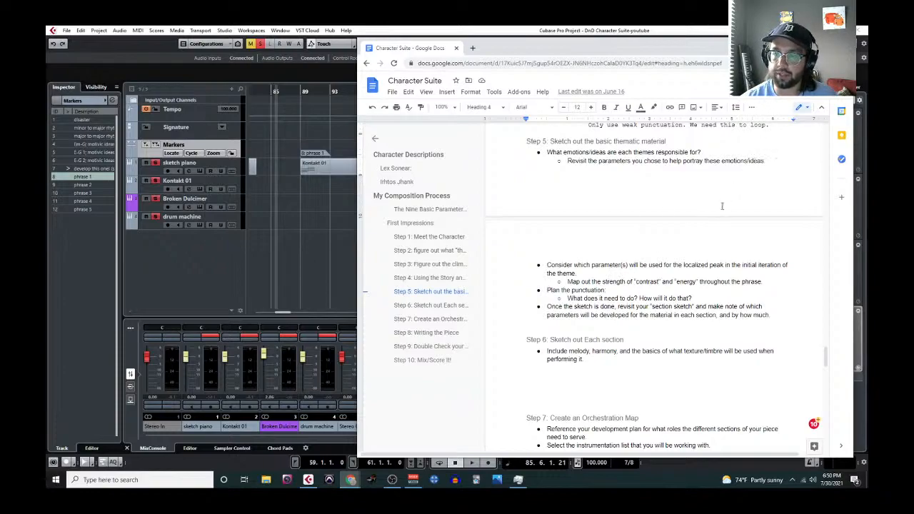
Return to the Cubase project Notepad and start a new paragraph below the Adventure Theme's dynamics note
left_click(321, 225)
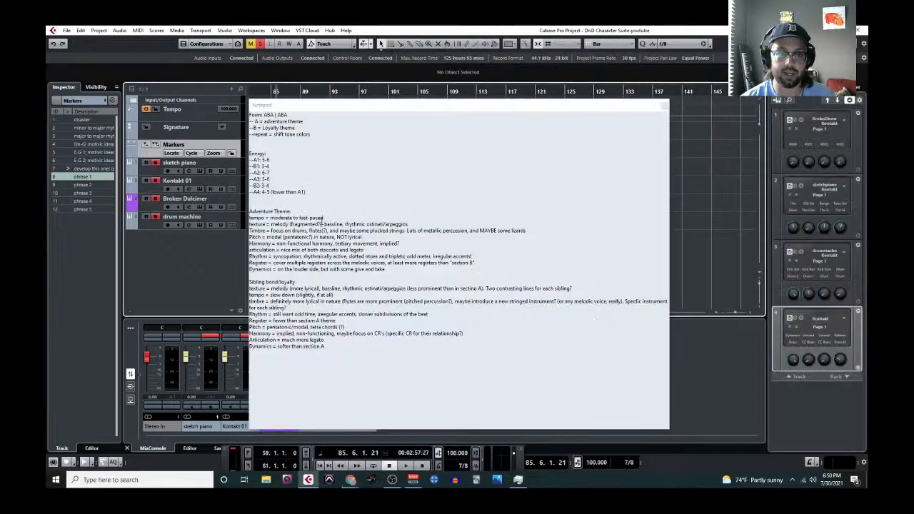
left_click(436, 269)
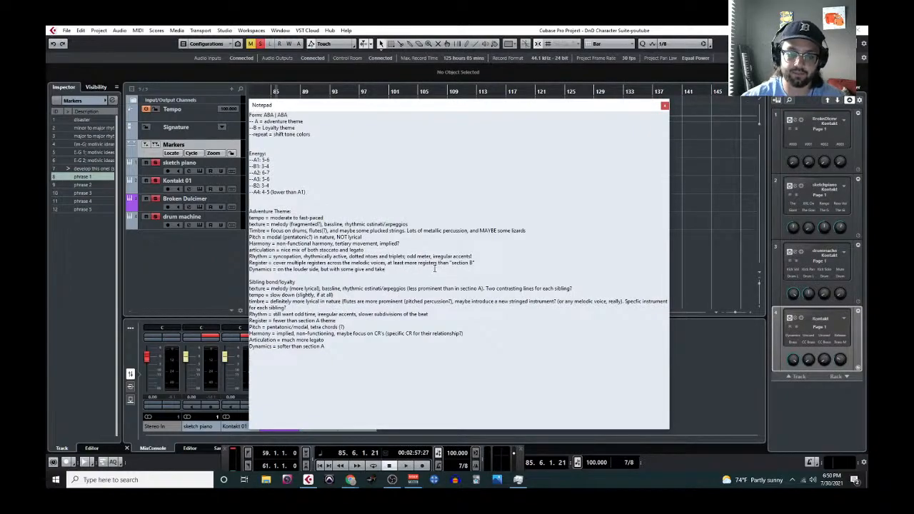
key("Return")
key("Return")
type("Phrase 1:")
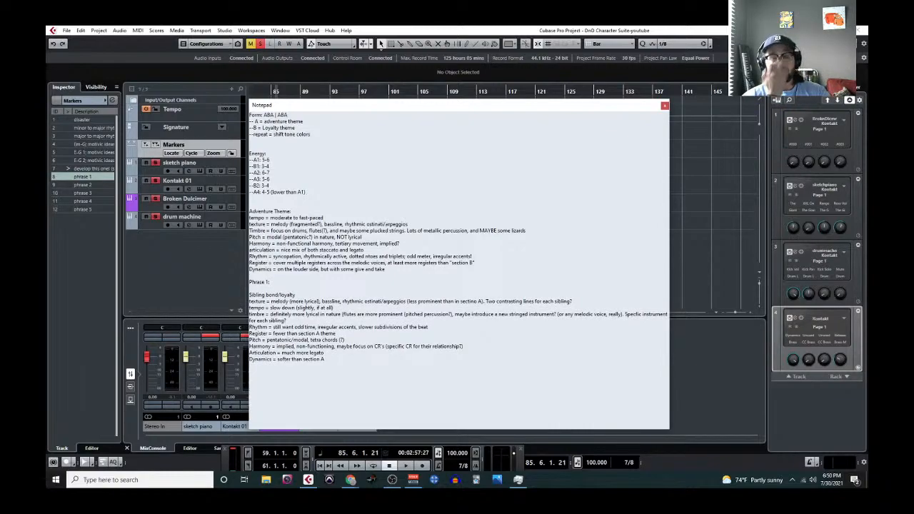
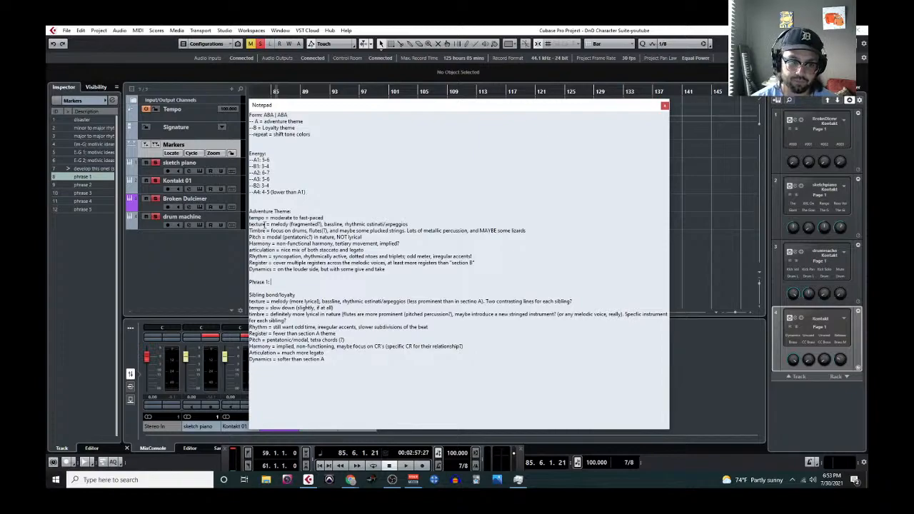
key("BackSpace")
key("BackSpace")
key("BackSpace")
key("BackSpace")
key("BackSpace")
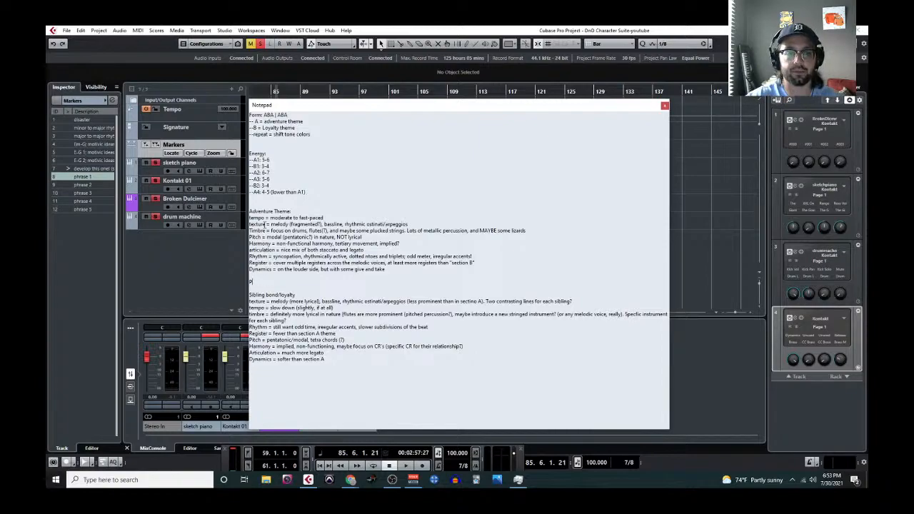
Add the question "What is the climax going to look like for the adventure theme?" below the Adventure Theme notes
type("What is")
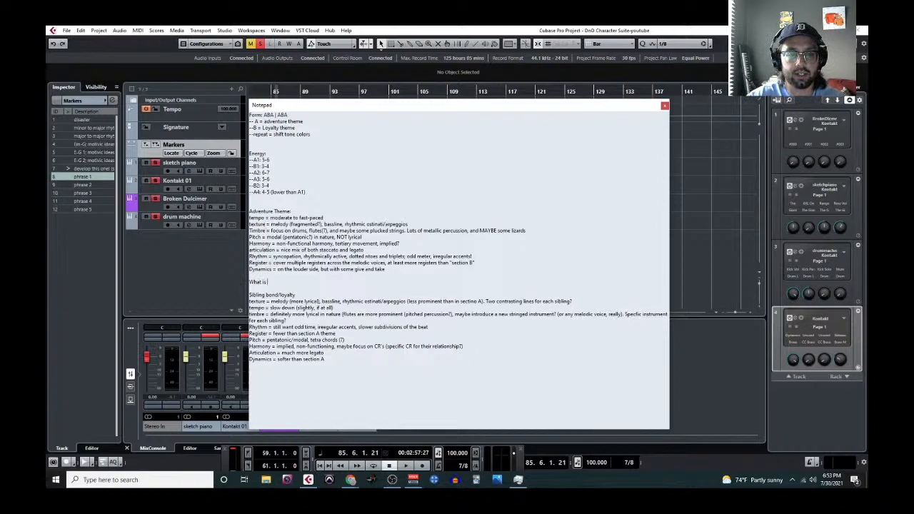
type(" the climax going to")
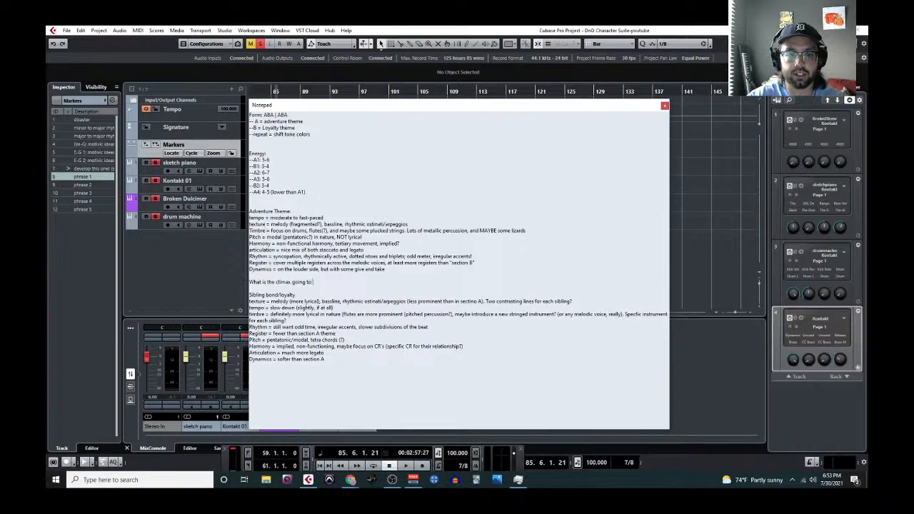
type(" look like for the adventure theme?")
key("Return")
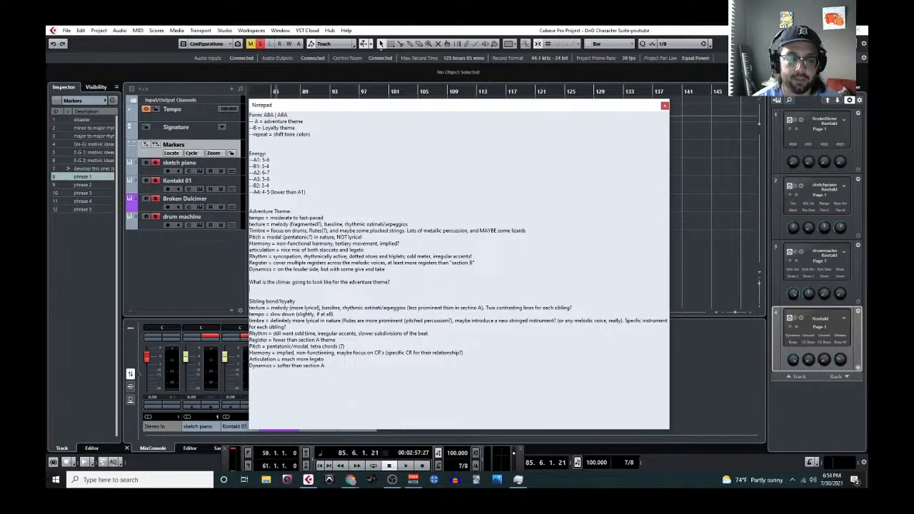
Add the climax texture note "texture= melody, bassline (across all families), chords (?), ostinati" below the adventure theme climax question
type("texture = ")
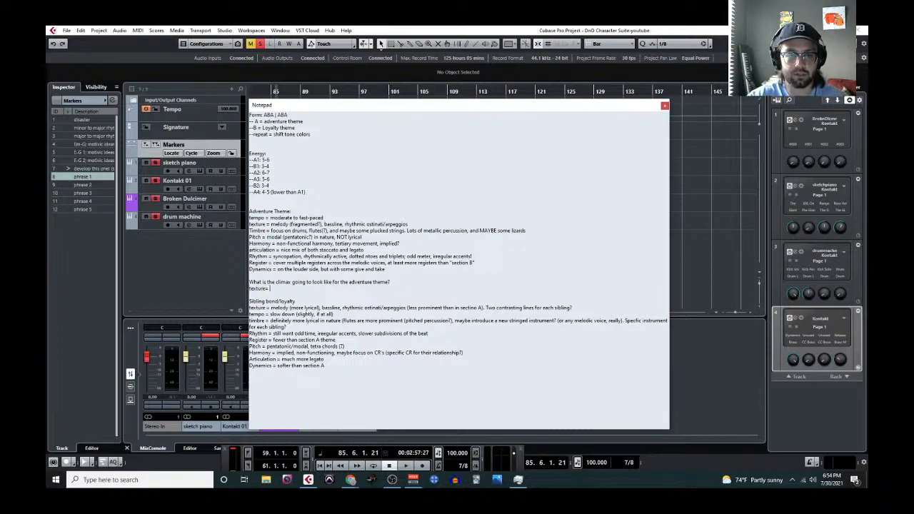
type("melo")
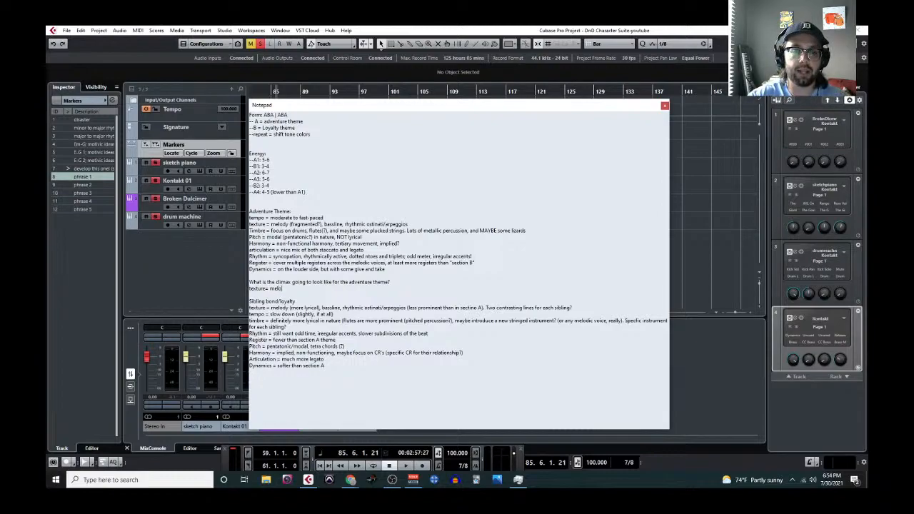
type("dy, bassli")
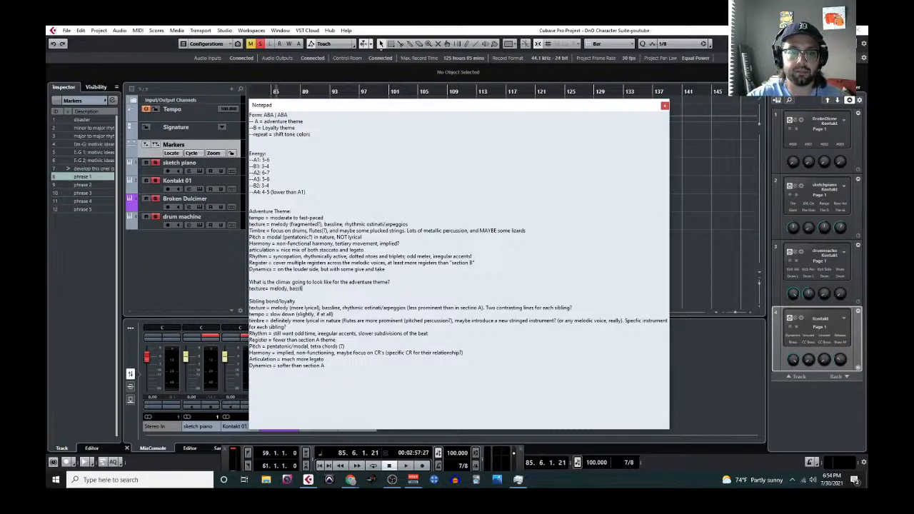
type("ne (across all fa")
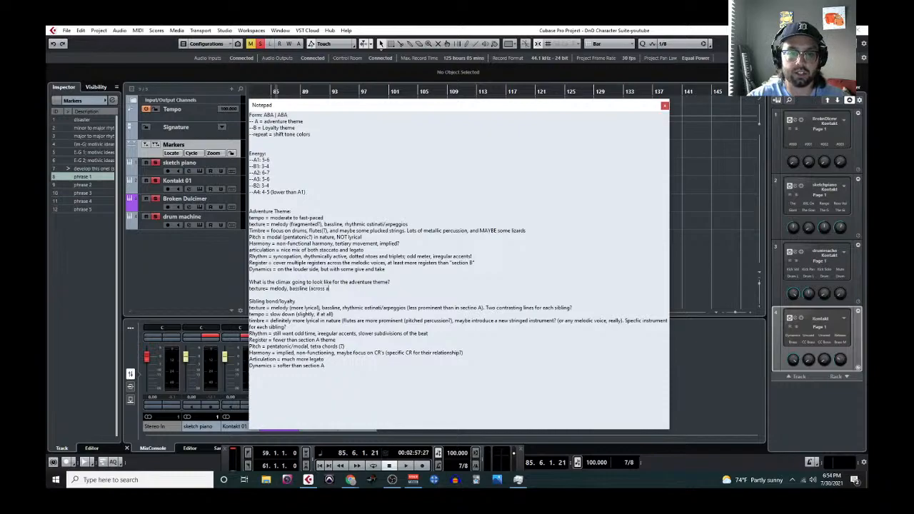
type("milies),")
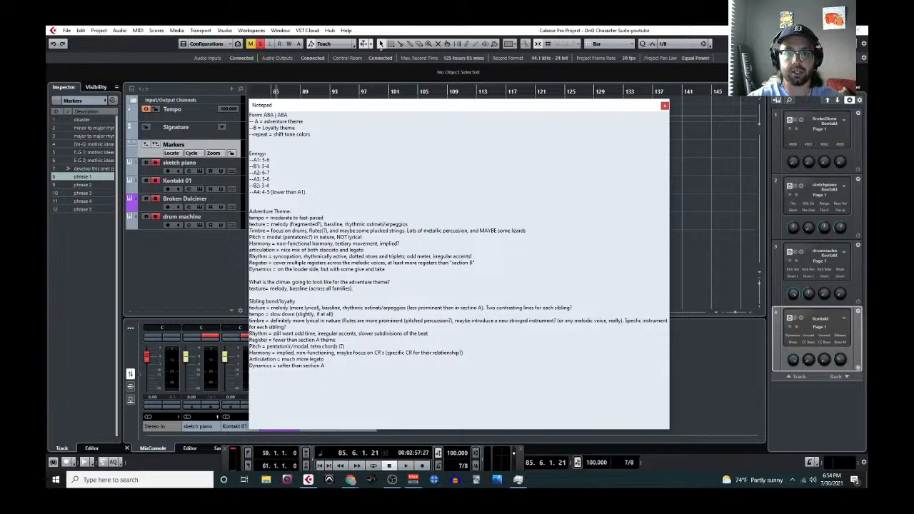
type("chords (?")
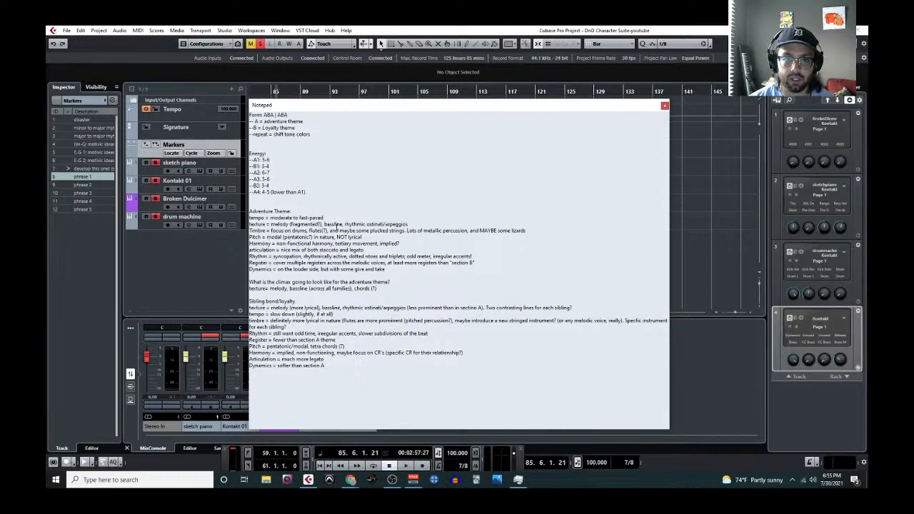
type(", ostinati")
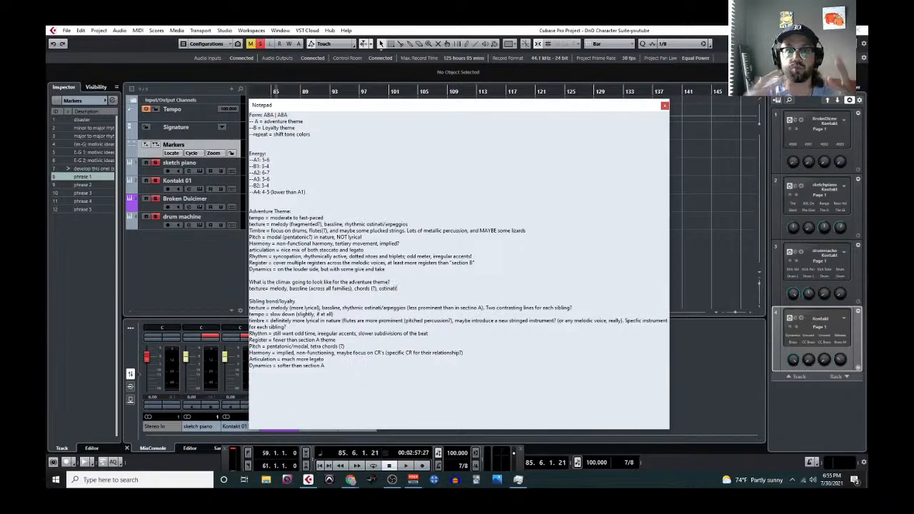
Change the bracketed remark after "chords" to "(climax only?)" and start a new line below the texture note
key("Return")
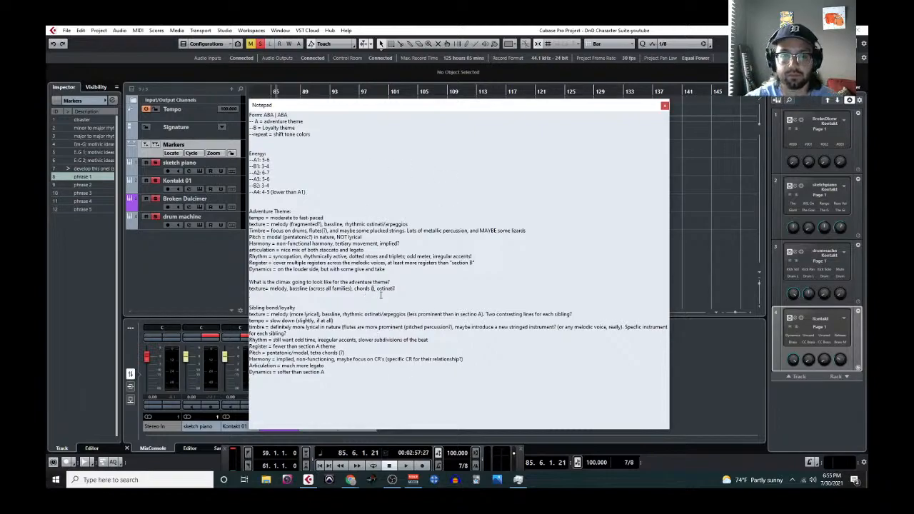
type("climax only?")
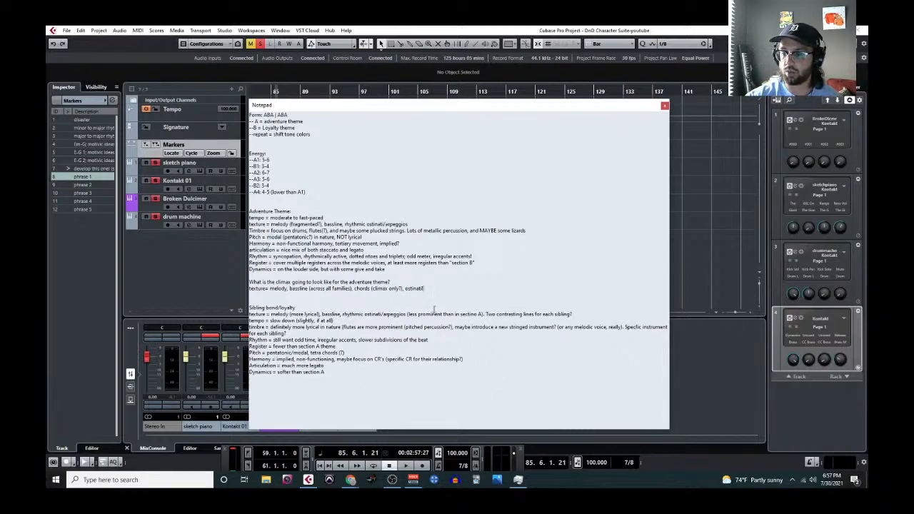
key("Return")
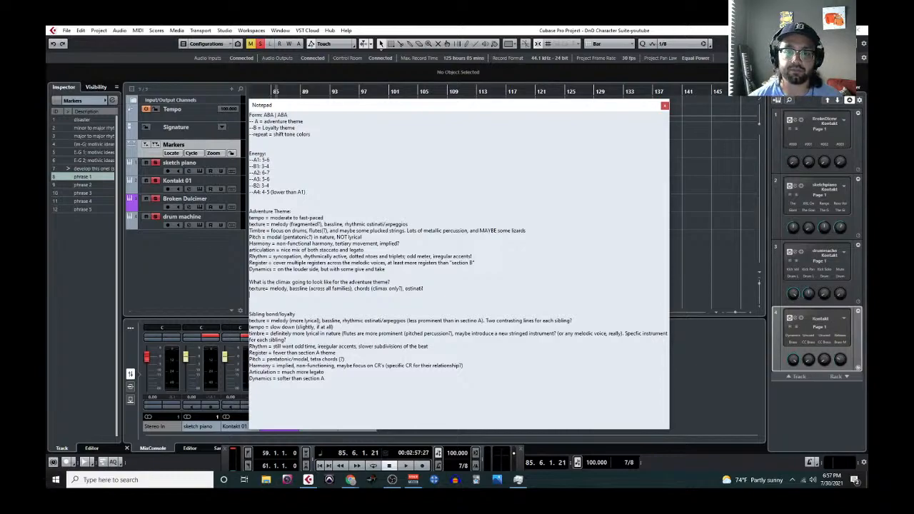
Add the climax notes "timbre= introduce a new voice" and "Register= maximum space across the sonic spectrum" on separate lines
type("timbre= introduce a new voice")
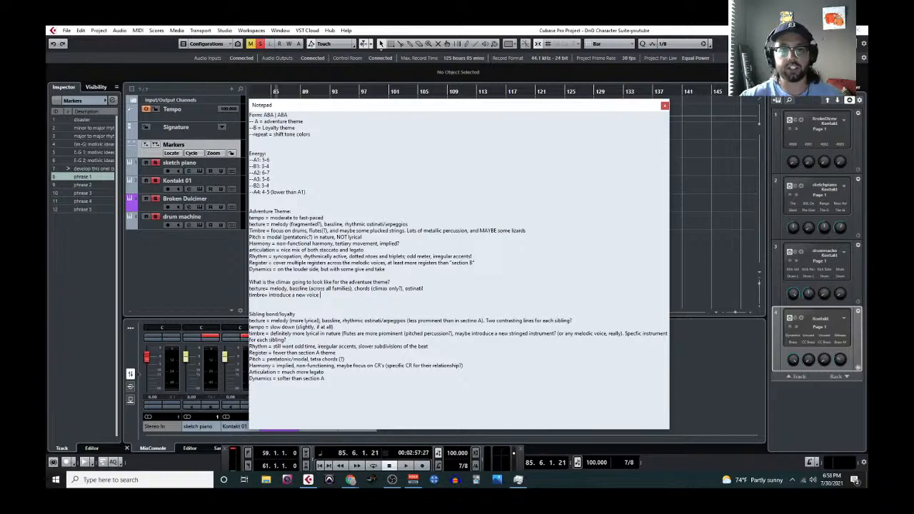
key("Return")
type("Regi")
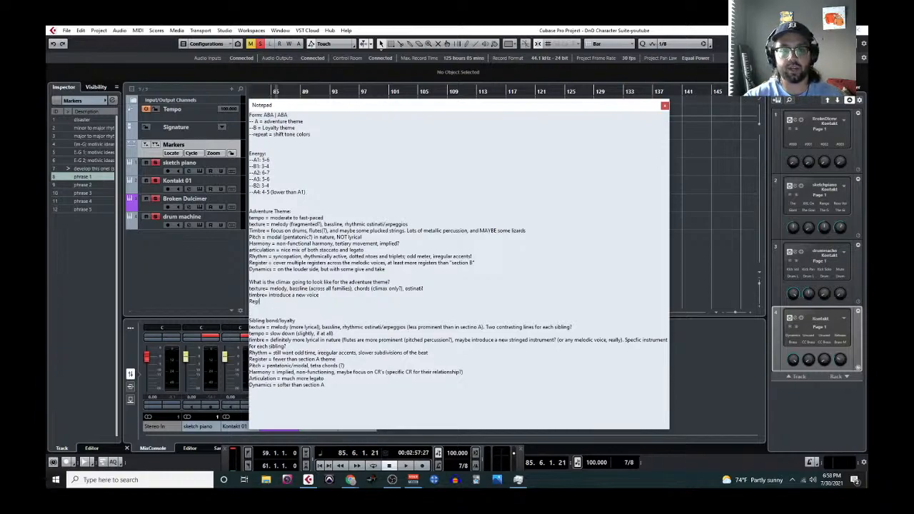
type("ster= maximum space")
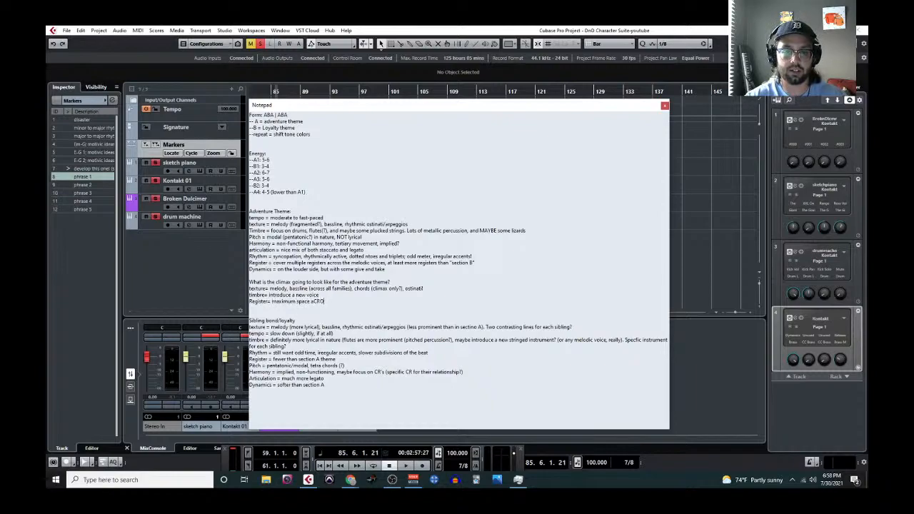
type(" across")
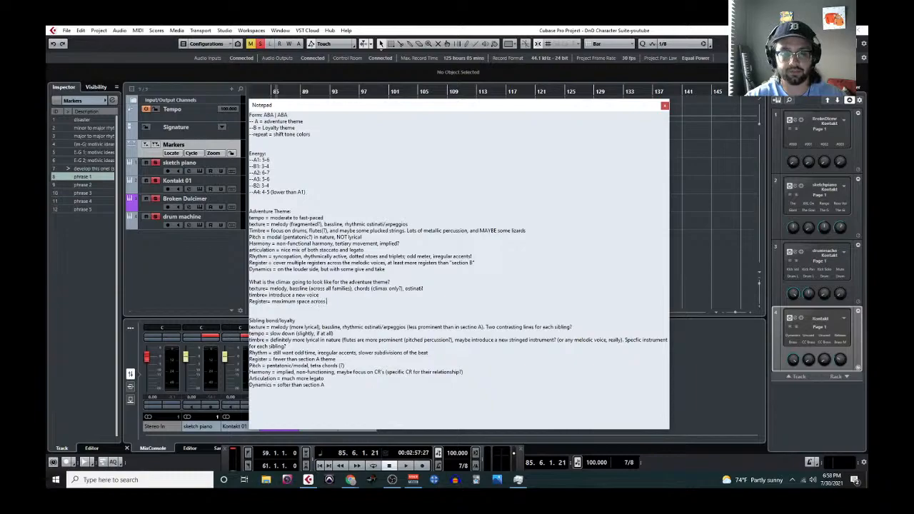
type(" the sonic spectrum")
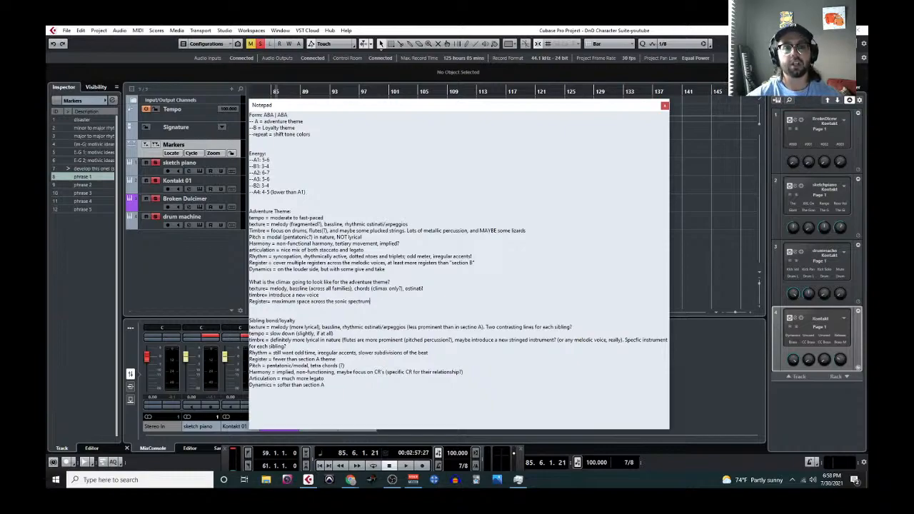
Add the climax note "Dynamics= loudest at this part." below the register note and close the Notepad
key("Return")
type("Dyna")
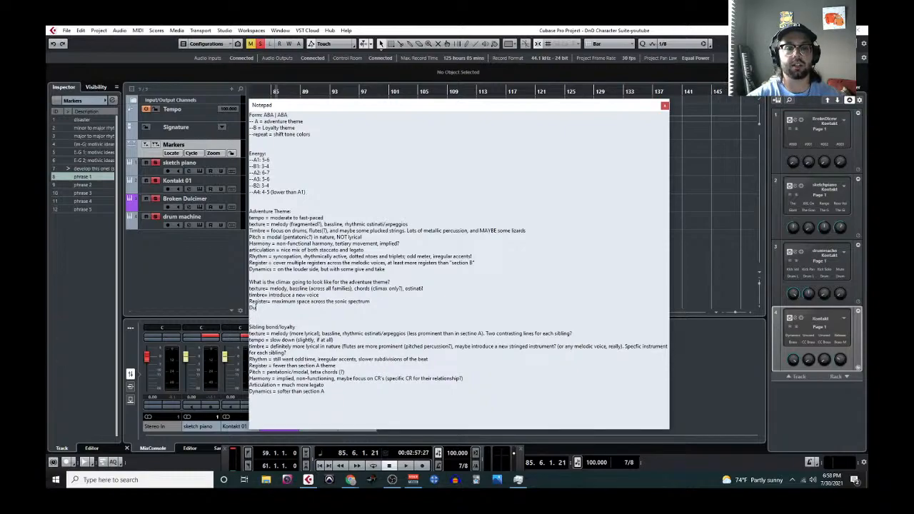
key("BackSpace")
key("BackSpace")
type("na")
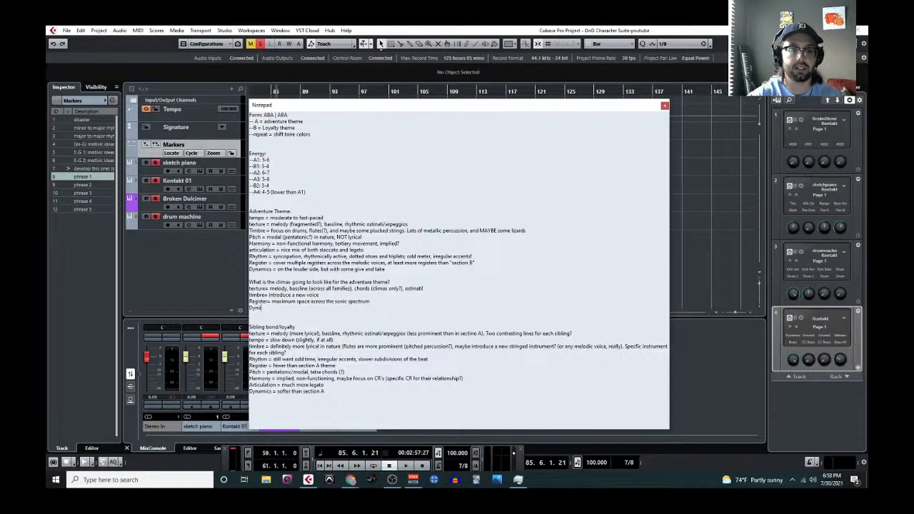
type("mics: loudest")
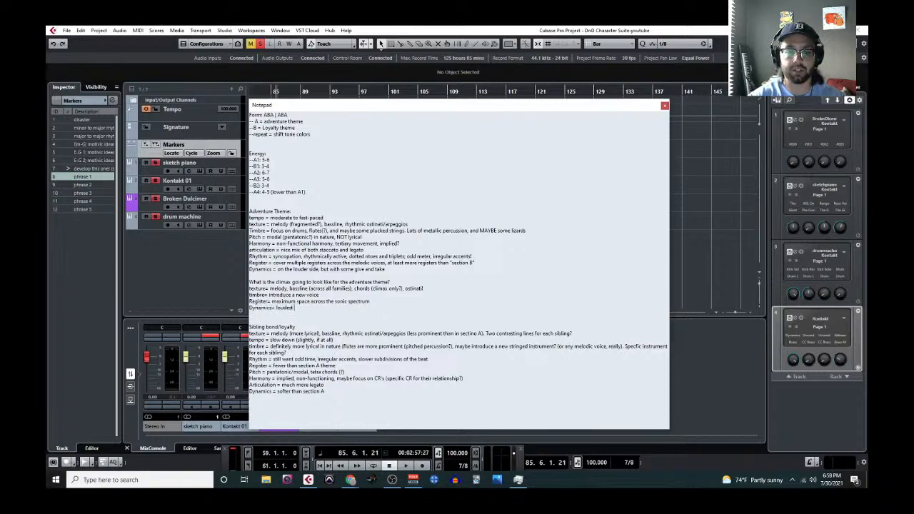
type(" at this part.")
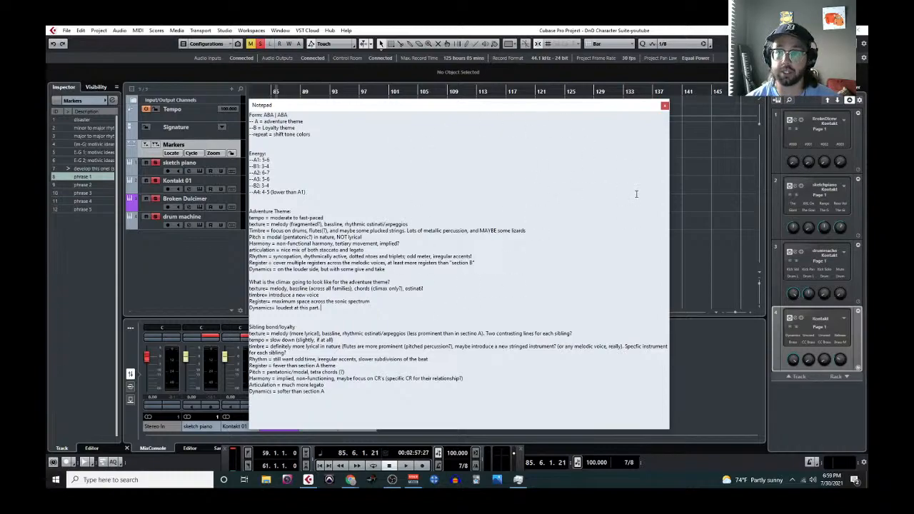
left_click(665, 106)
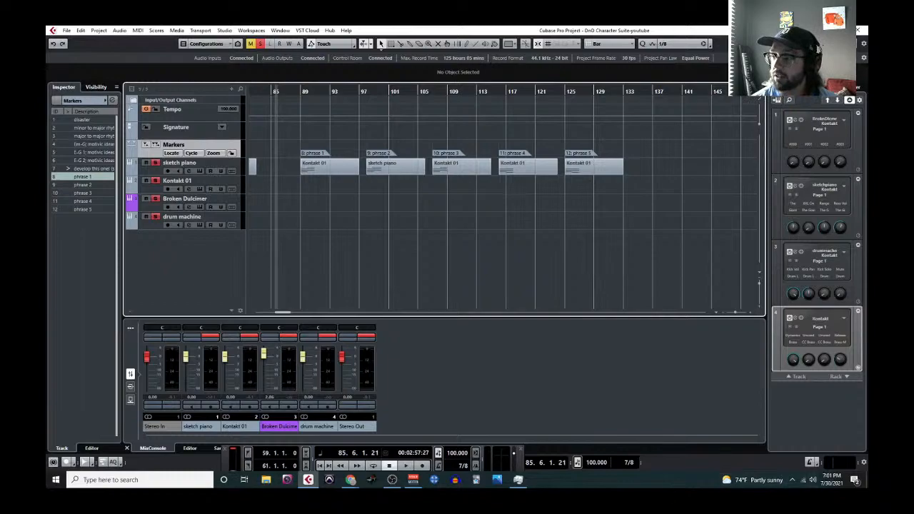
Switch to the "My Spotting Process" Google Doc and examine its Small Picture section and the nine-parameter strategies under The Details (Each Synch Point)
key("alt+Tab")
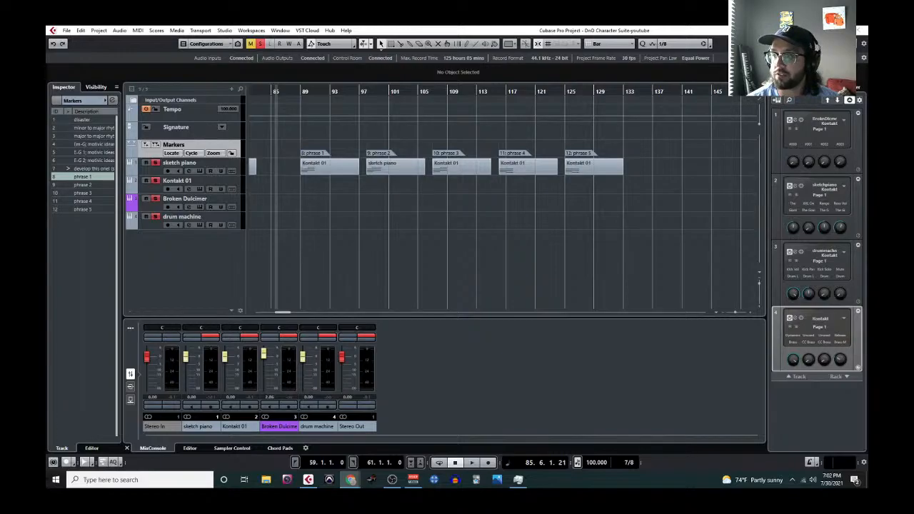
left_click_drag(868, 113, 257, 25)
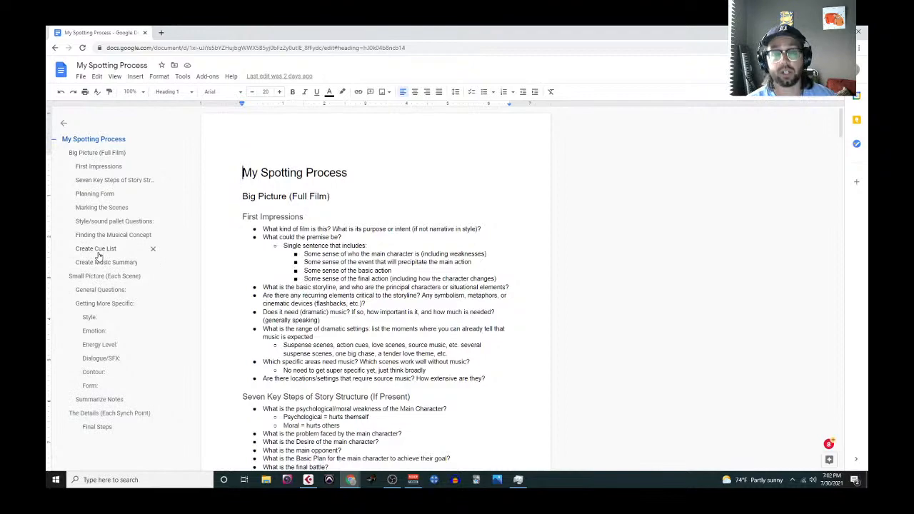
left_click(100, 279)
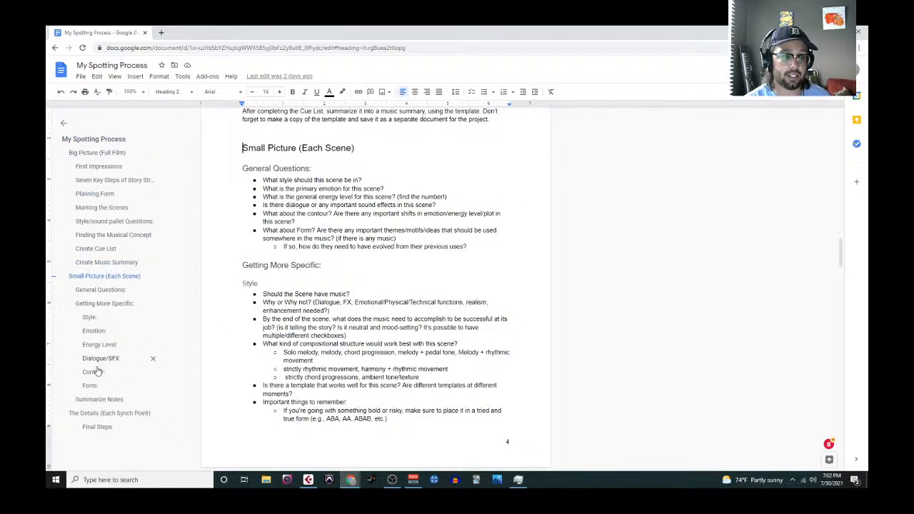
left_click(116, 412)
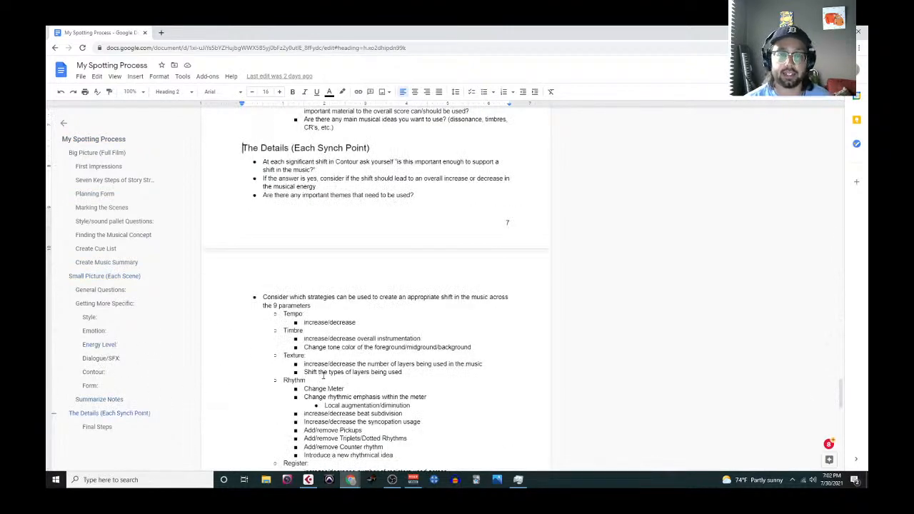
scroll(324, 376, "down", 1)
scroll(324, 374, "down", 5)
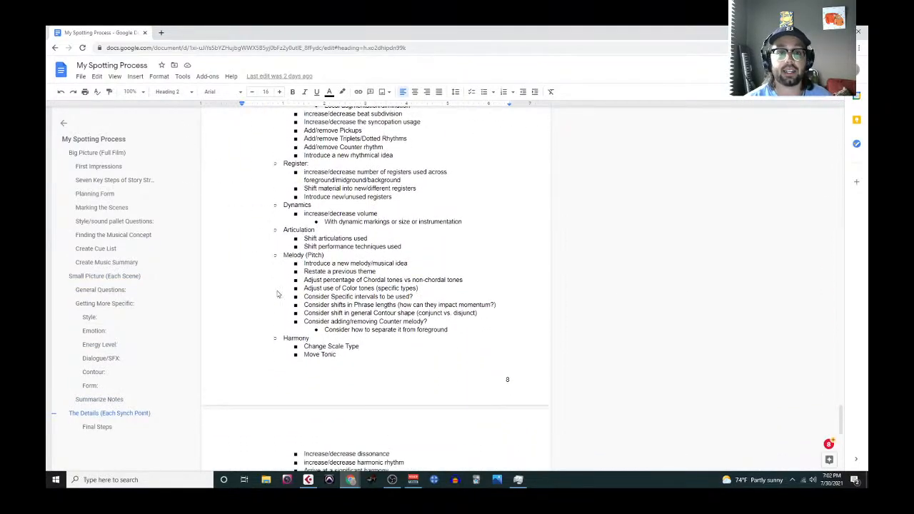
scroll(340, 328, "down", 3)
scroll(341, 327, "up", 3)
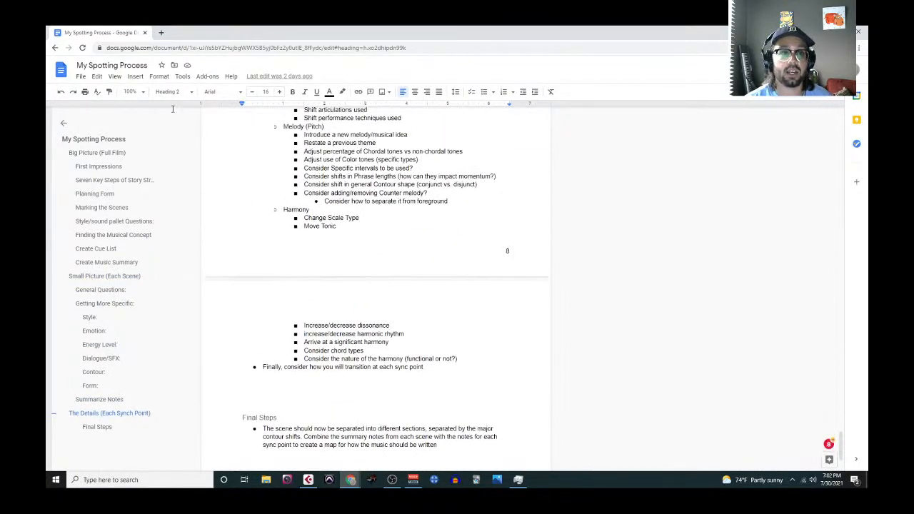
Return to the Cubase project and look over the sketch piano clips from the "disaster" marker through phrase 5
key("alt+Tab")
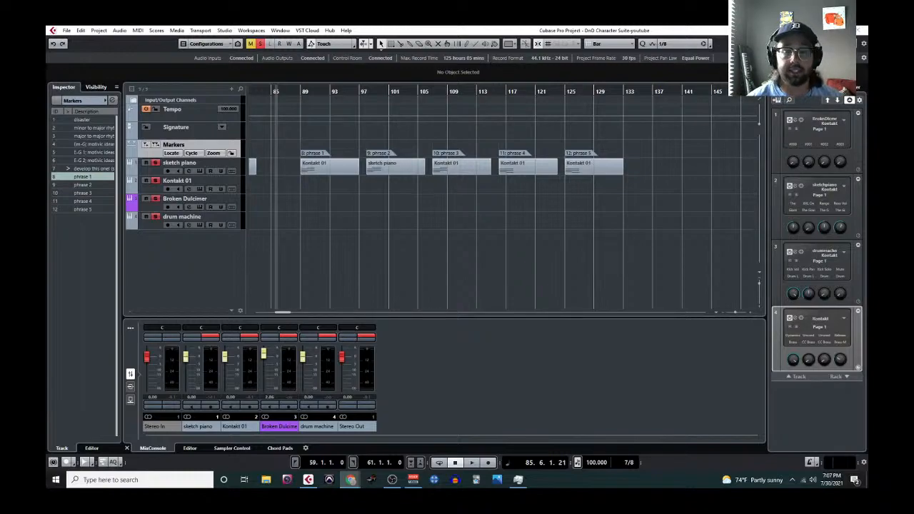
left_click(308, 264)
scroll(308, 264, "left", 10)
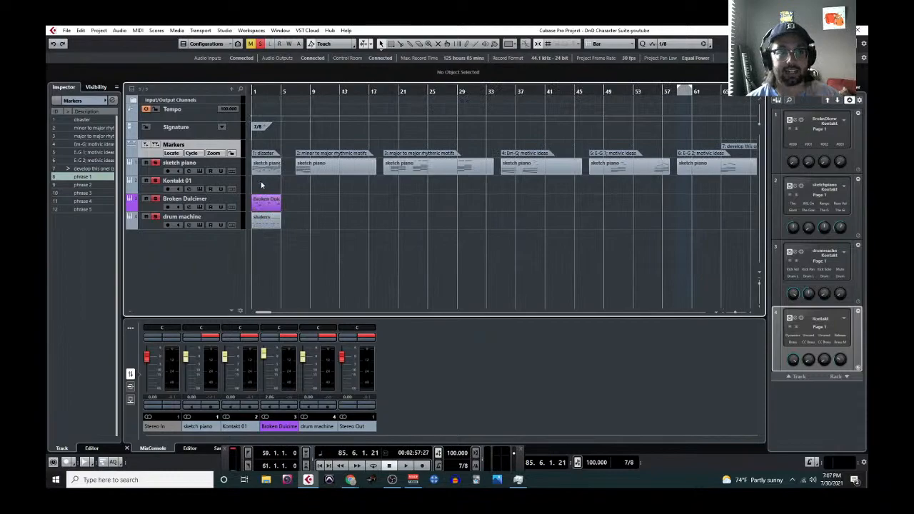
scroll(531, 249, "right", 4)
scroll(531, 250, "right", 4)
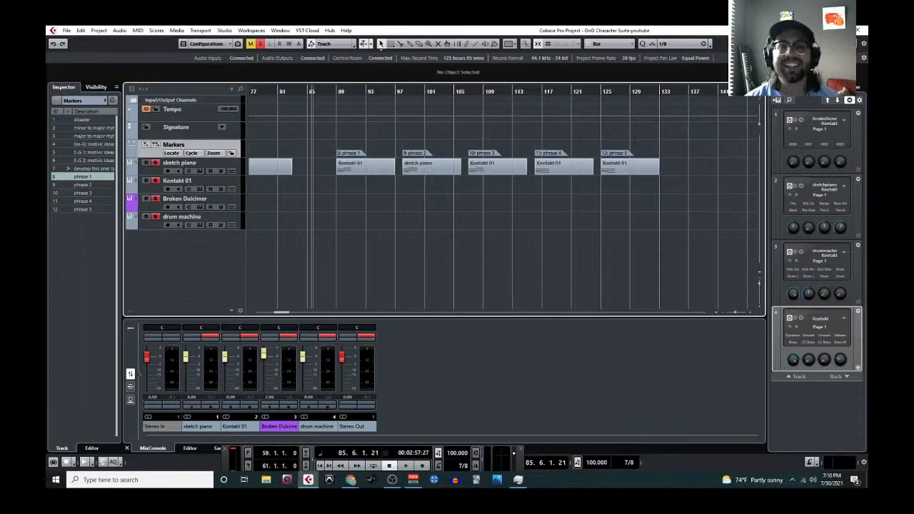
key("alt+Tab")
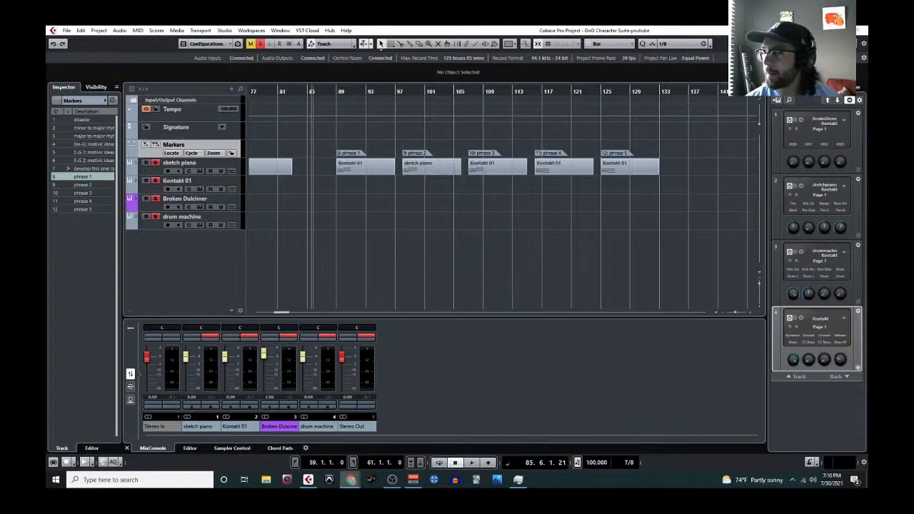